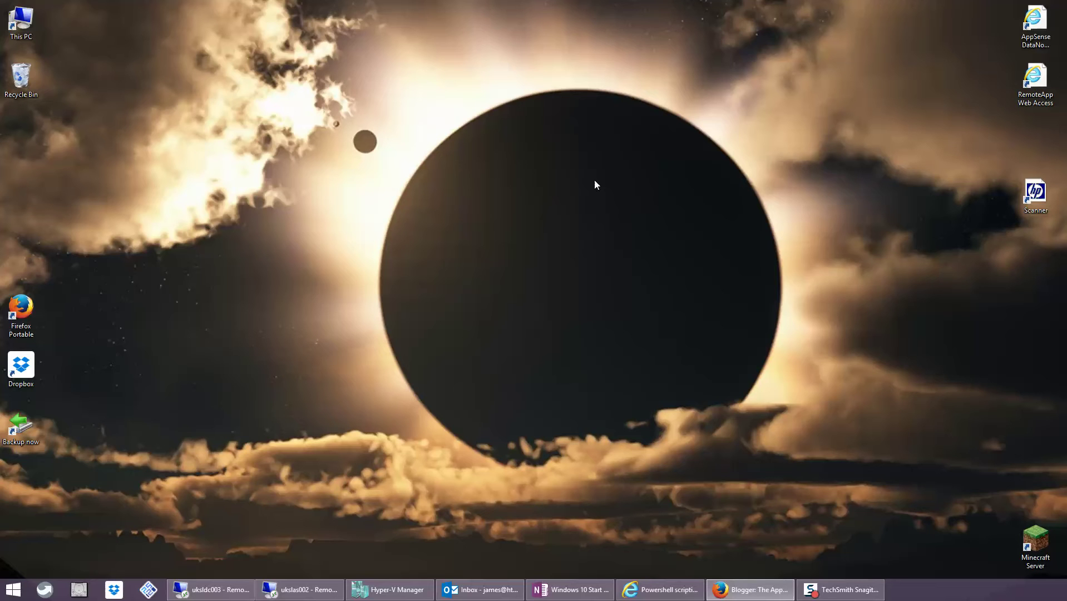
- Restore Hyper-V Manager from the taskbar, showing the two running Windows 10 14279 VMs
mouse_move(567, 597)
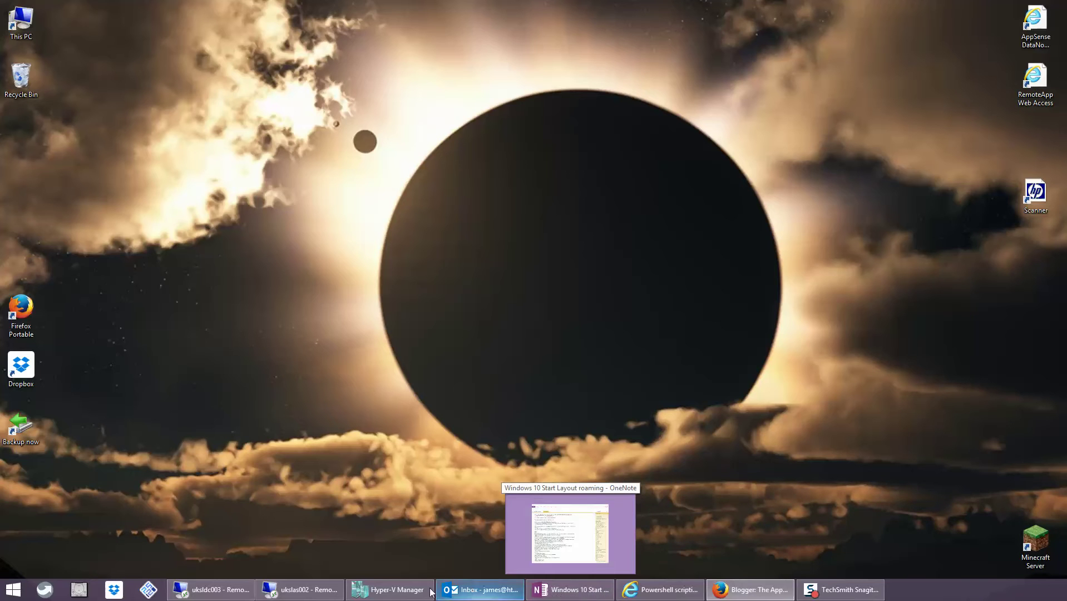
mouse_move(417, 593)
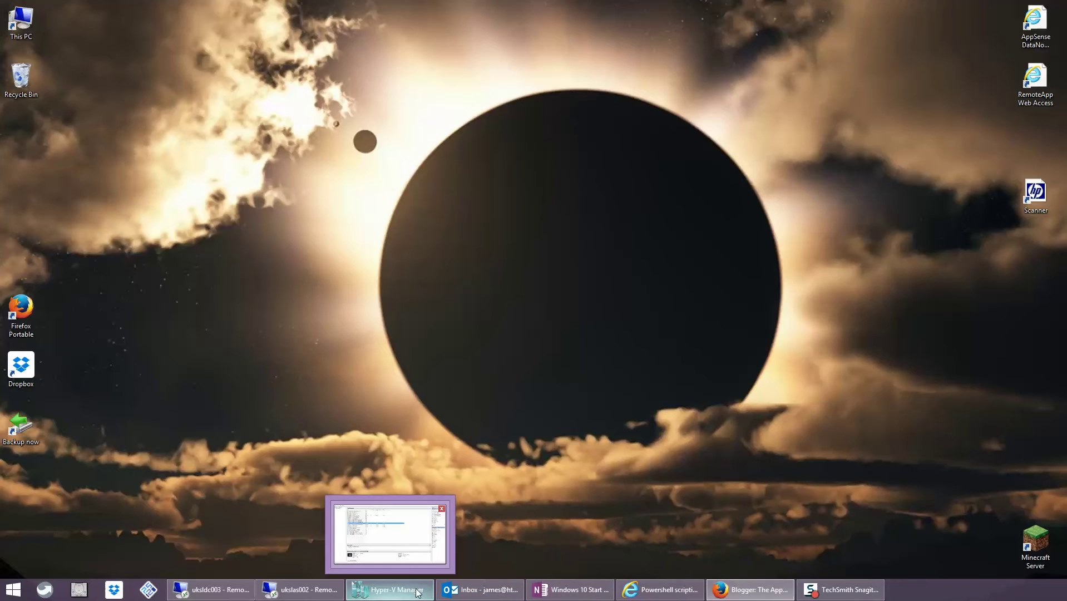
left_click(417, 591)
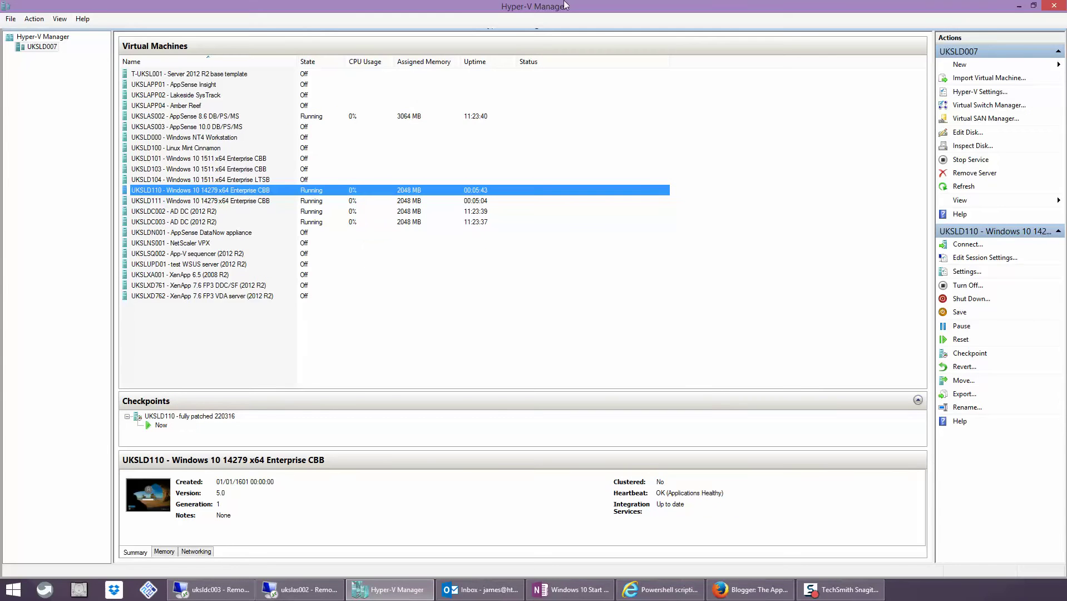
- On uksldc003, toggle Link Enabled for the U_SaveandImportStartLayout_AllWorkstations_0 GPO link, then minimize the session
left_click(1019, 6)
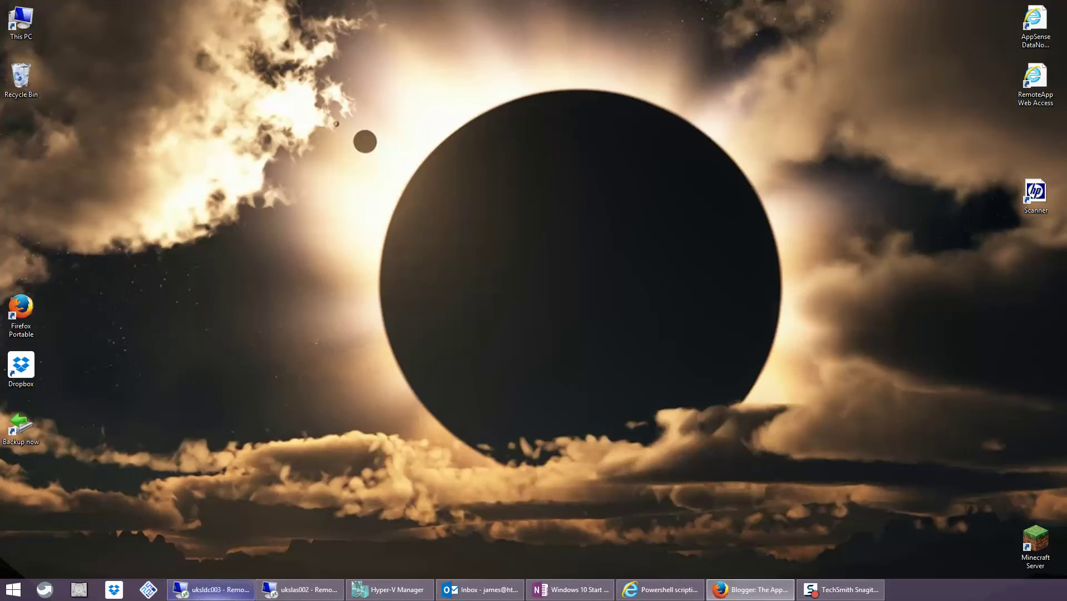
left_click(220, 591)
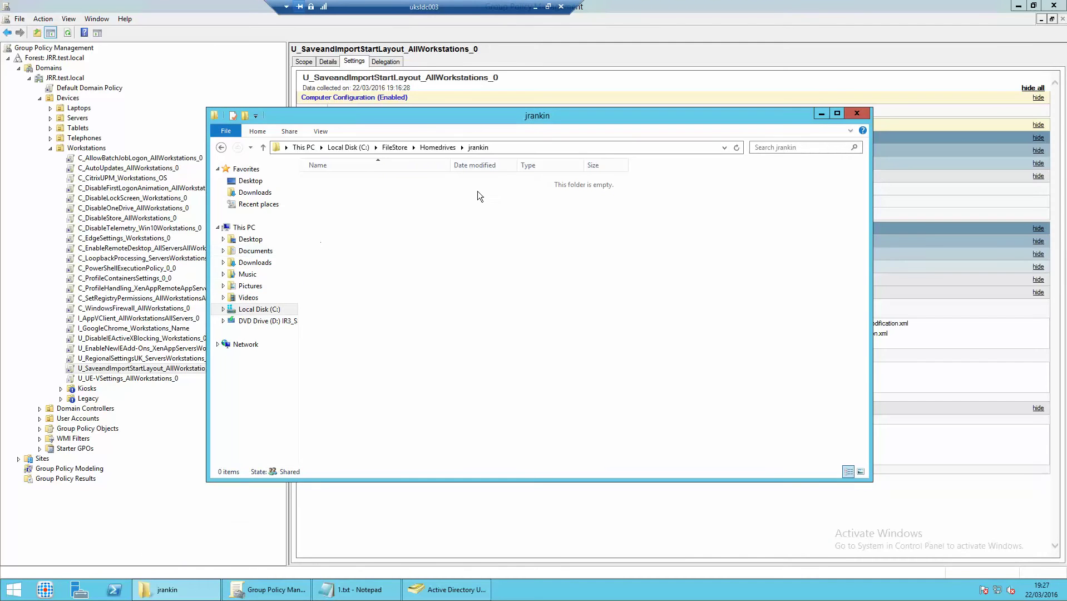
left_click(821, 113)
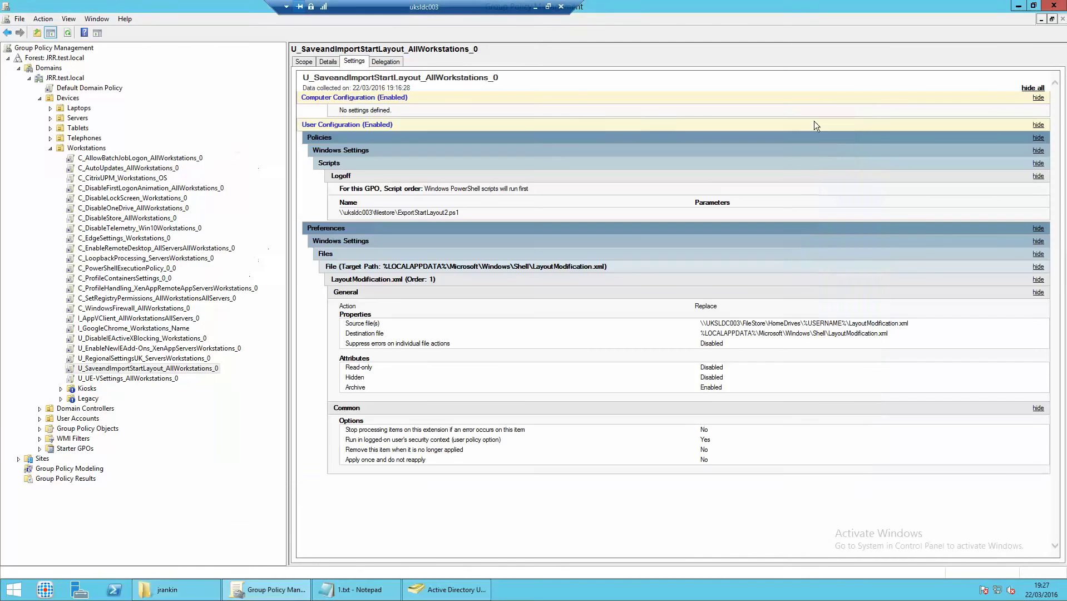
right_click(156, 371)
left_click(189, 398)
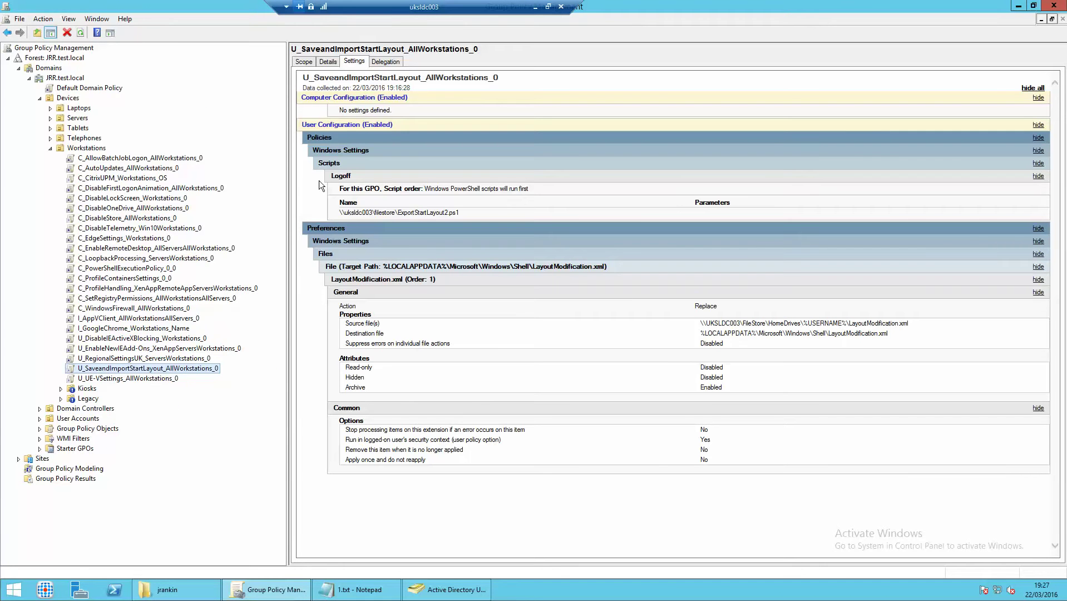
left_click(534, 6)
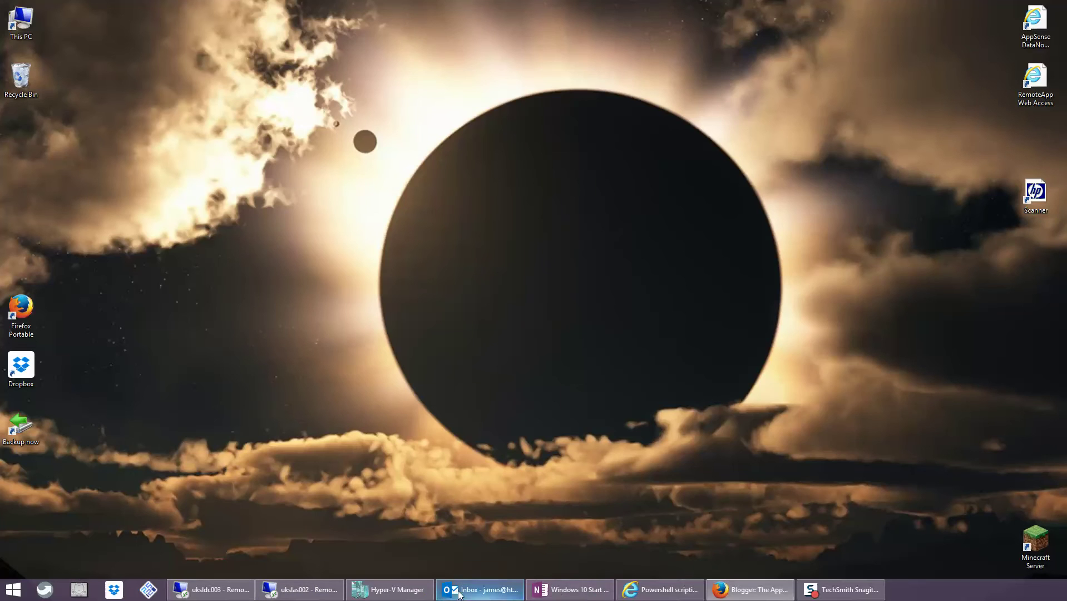
- Open Virtual Machine Connection consoles for the UKSLD110 and UKSLD111 VMs
left_click(400, 590)
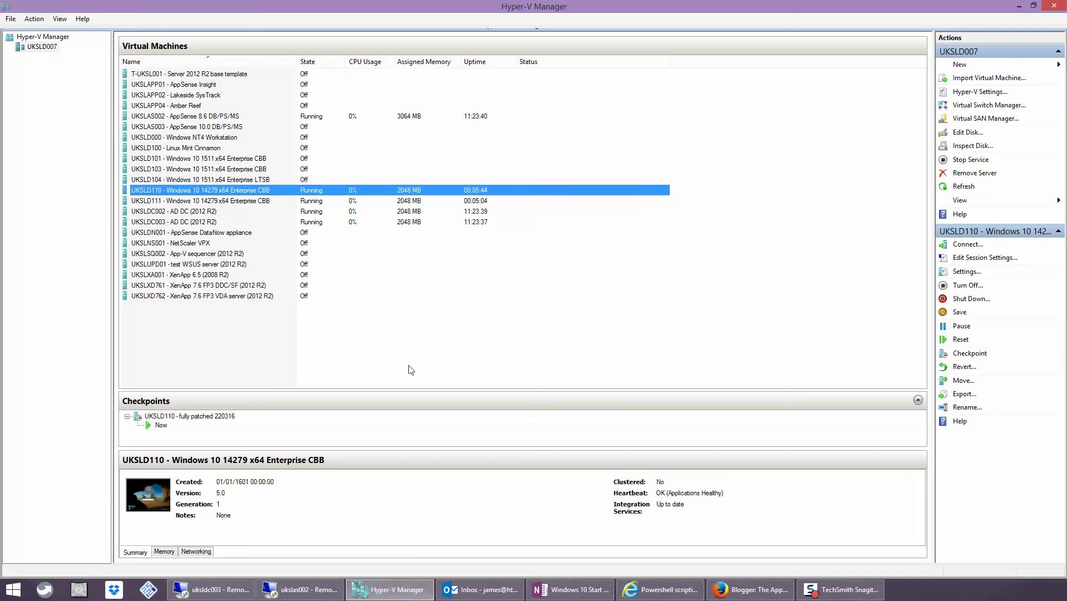
right_click(228, 191)
left_click(257, 199)
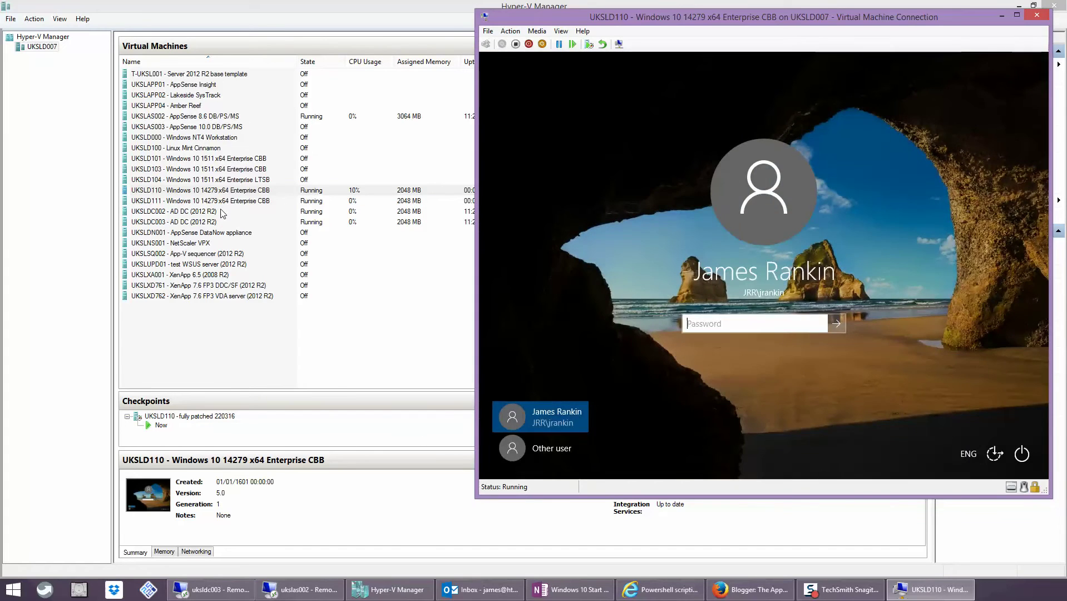
left_click(223, 201)
right_click(222, 202)
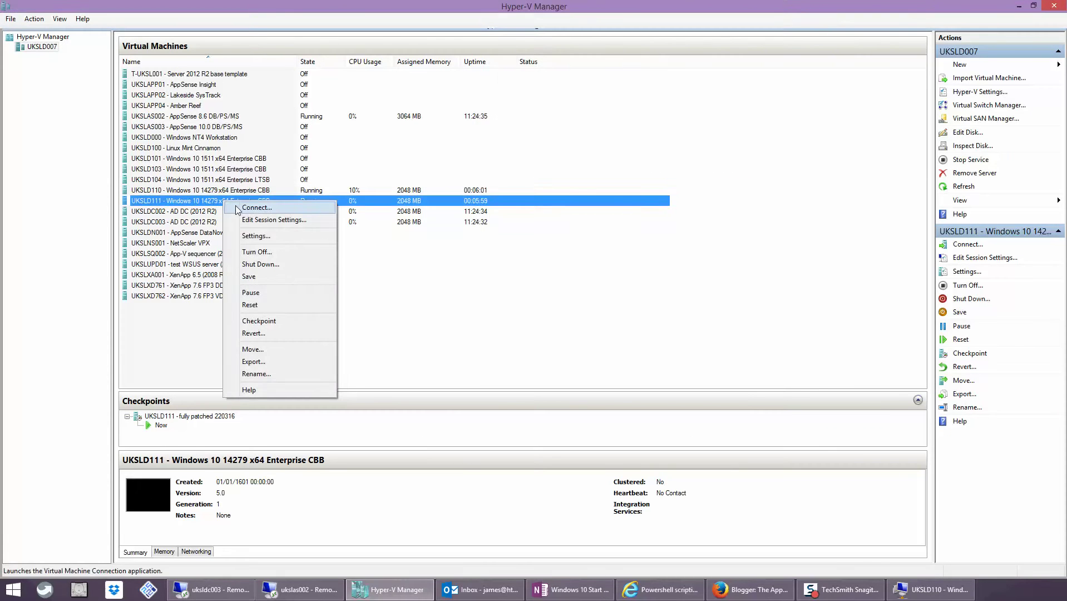
left_click(257, 207)
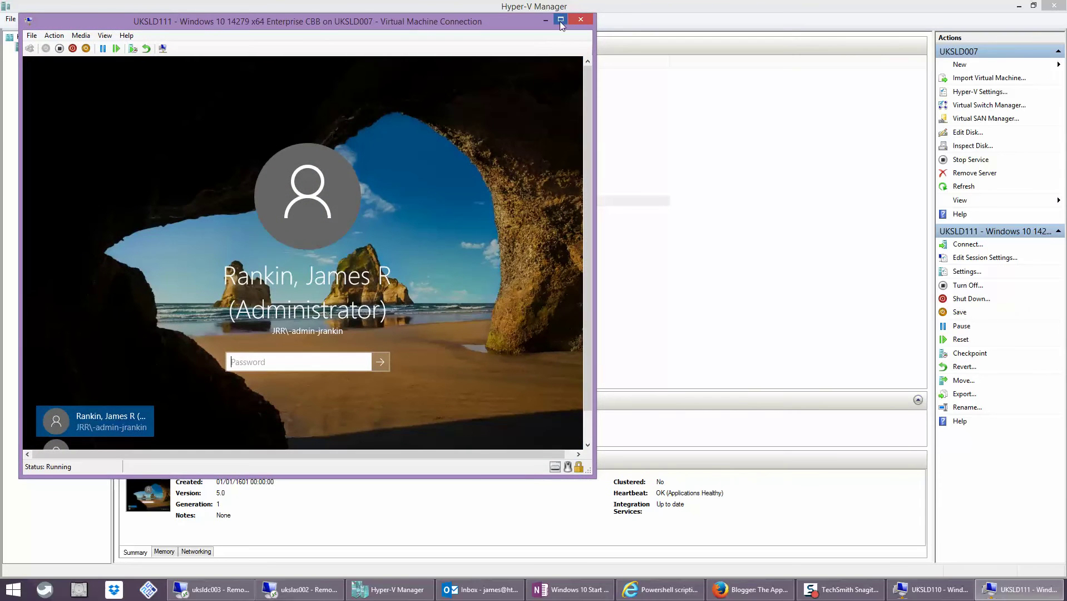
- Restart UKSLD111 and UKSLD110 from their sign-in screen power menus, then return to uksldc003
left_click(561, 21)
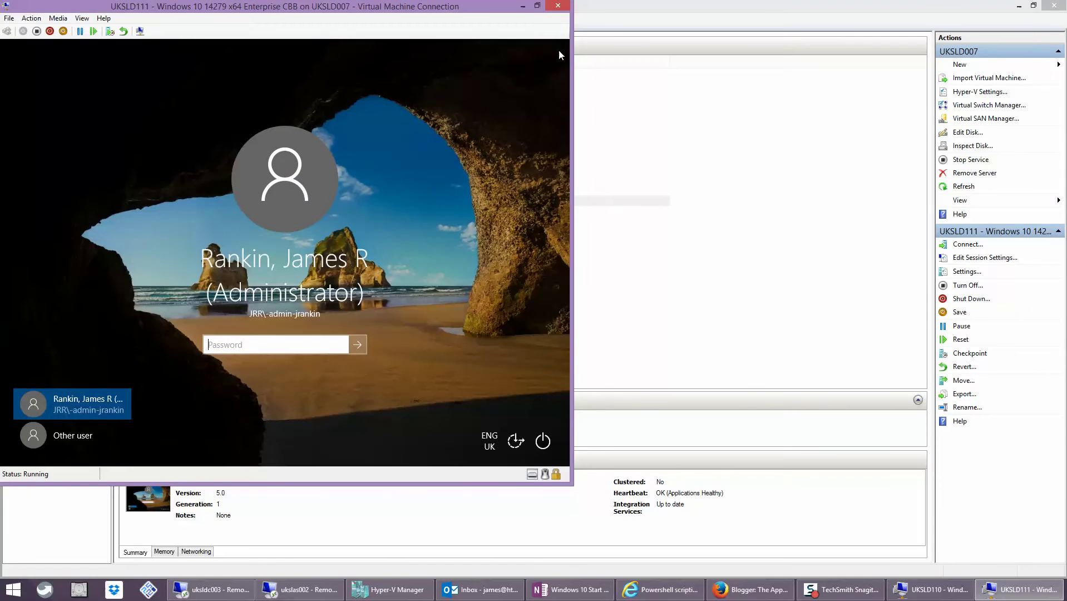
left_click(548, 442)
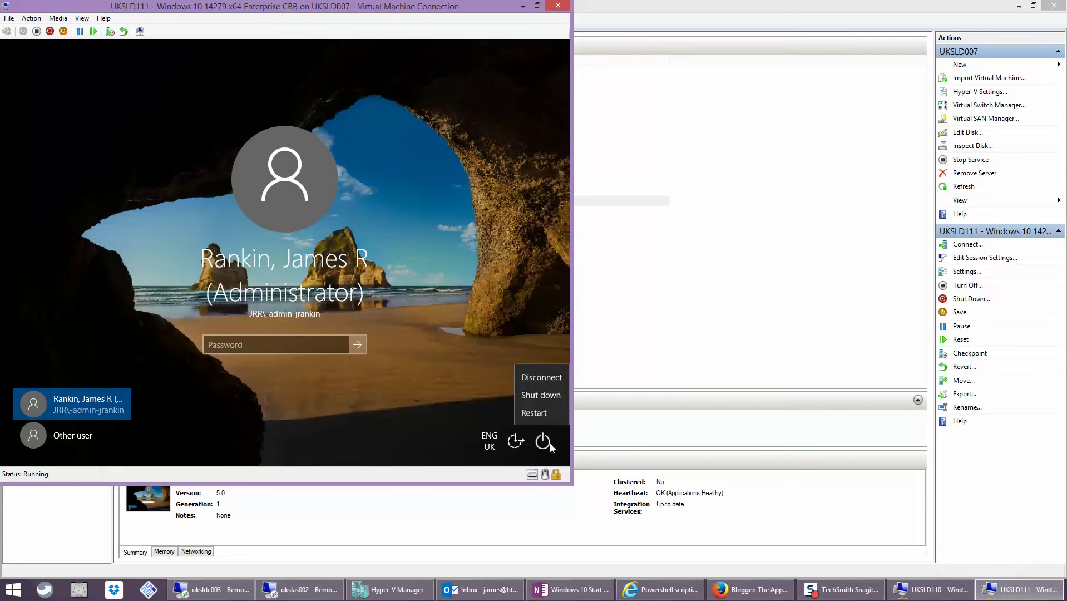
left_click(548, 409)
left_click(931, 589)
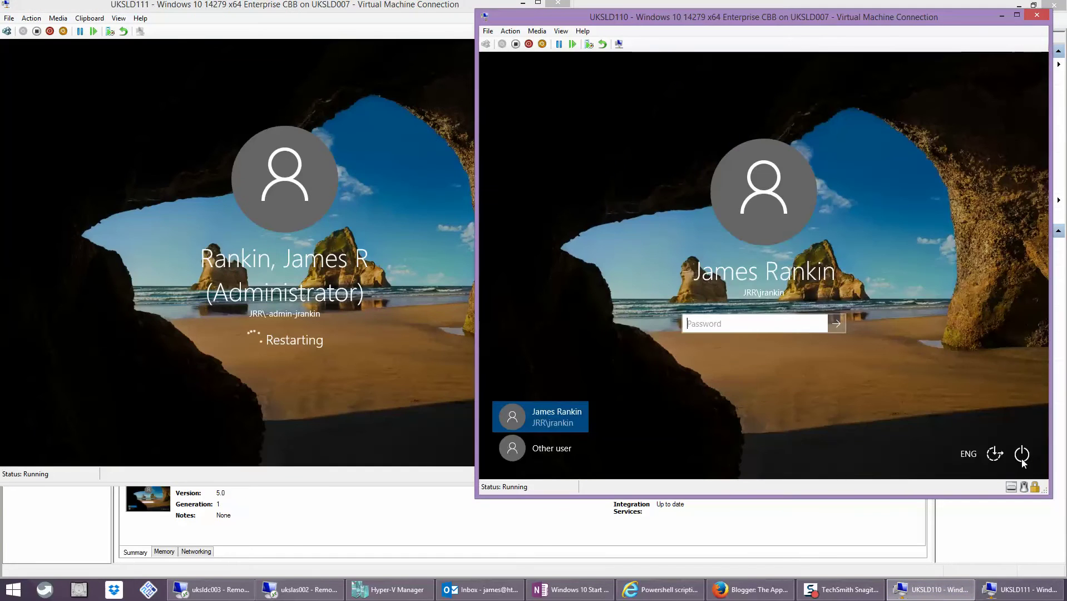
left_click(1022, 459)
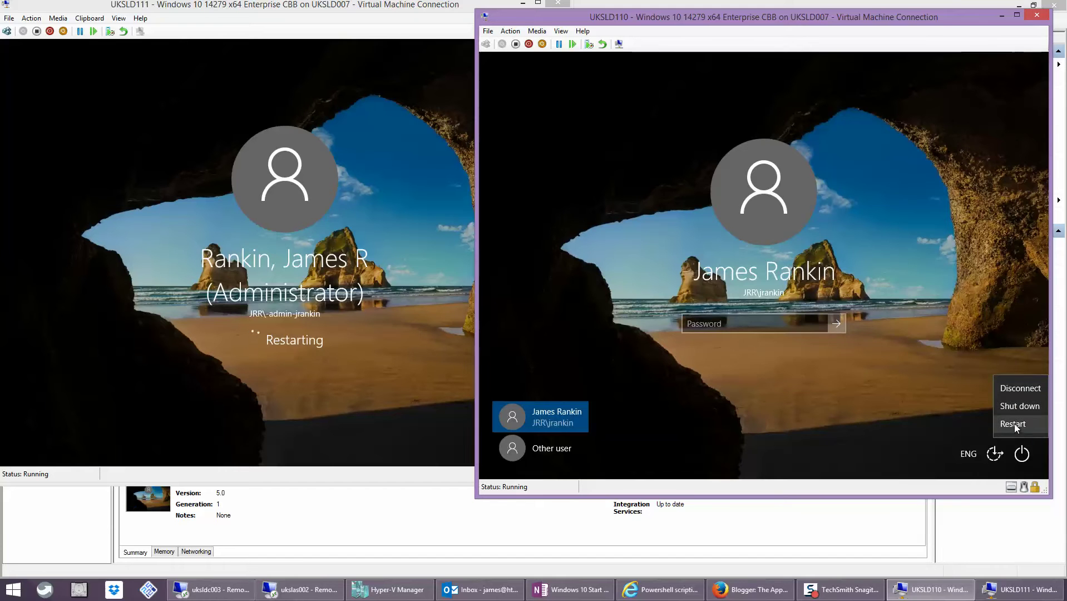
left_click(1013, 424)
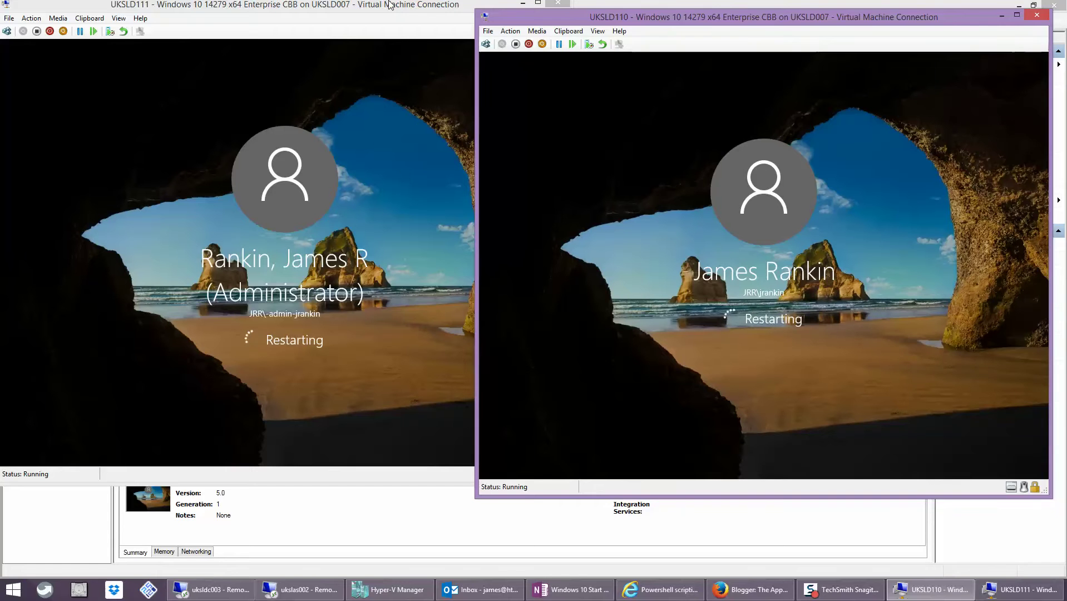
left_click_drag(391, 4, 395, 9)
left_click(801, 17)
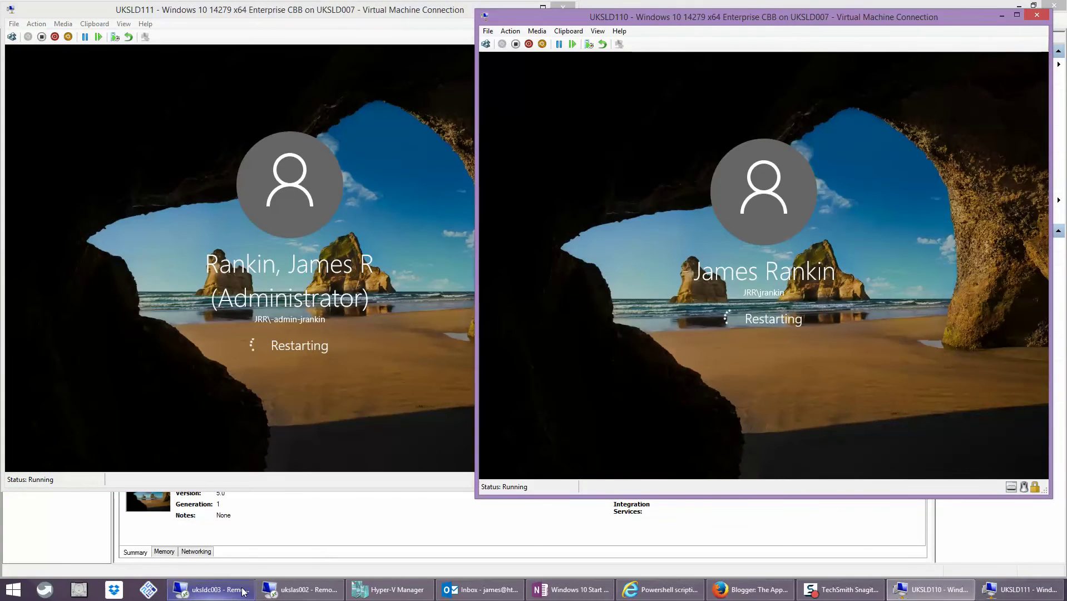
left_click(211, 589)
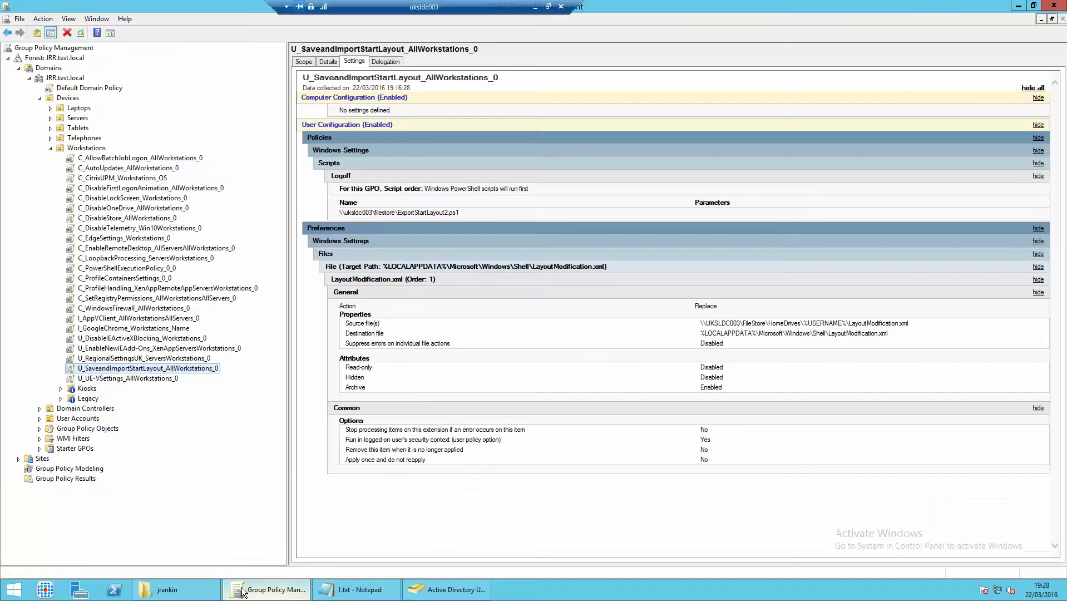
- Inspect the test user's Profile path on the Profile tab, then bring up their empty home-drive folder
left_click(1018, 6)
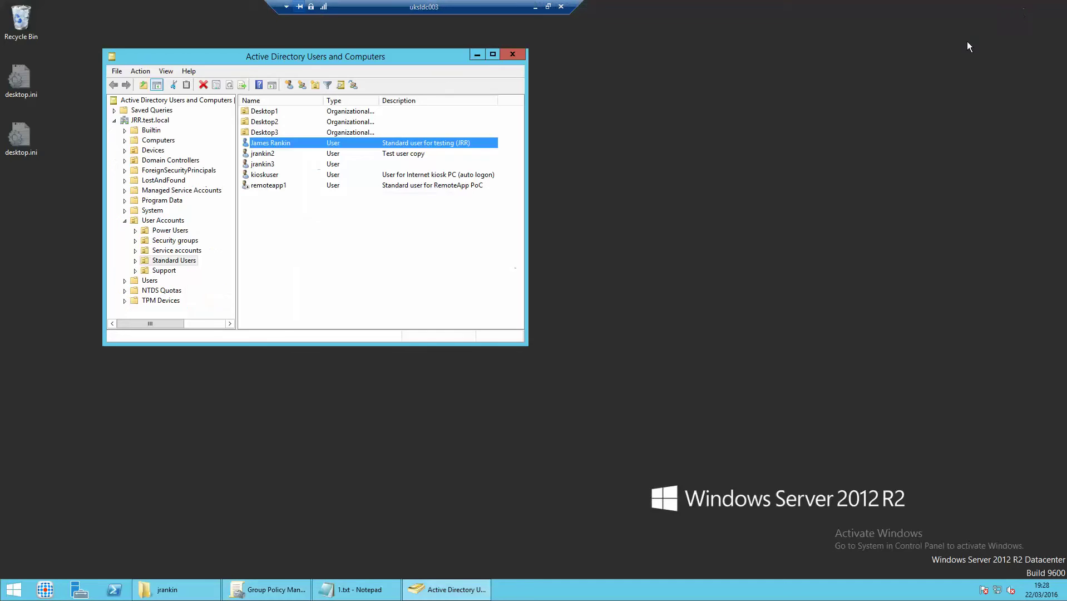
double_click(274, 143)
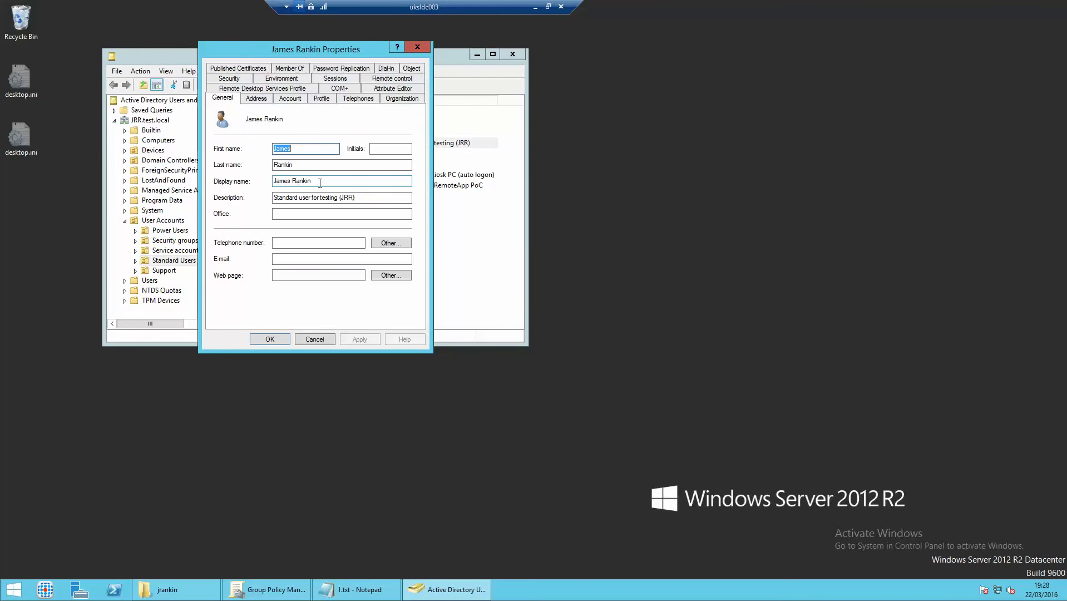
left_click(320, 98)
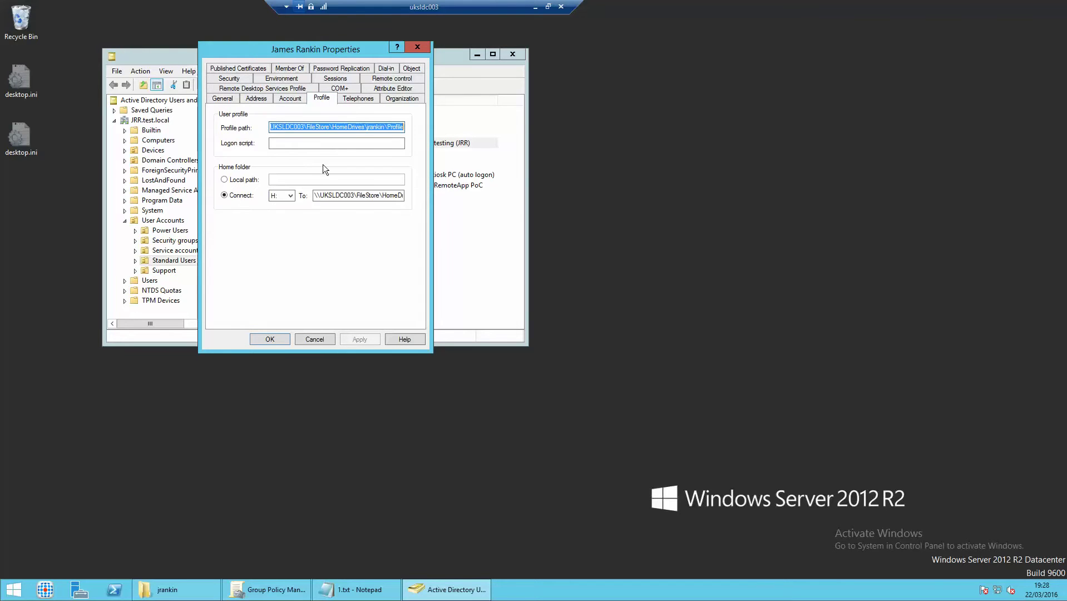
left_click(271, 127)
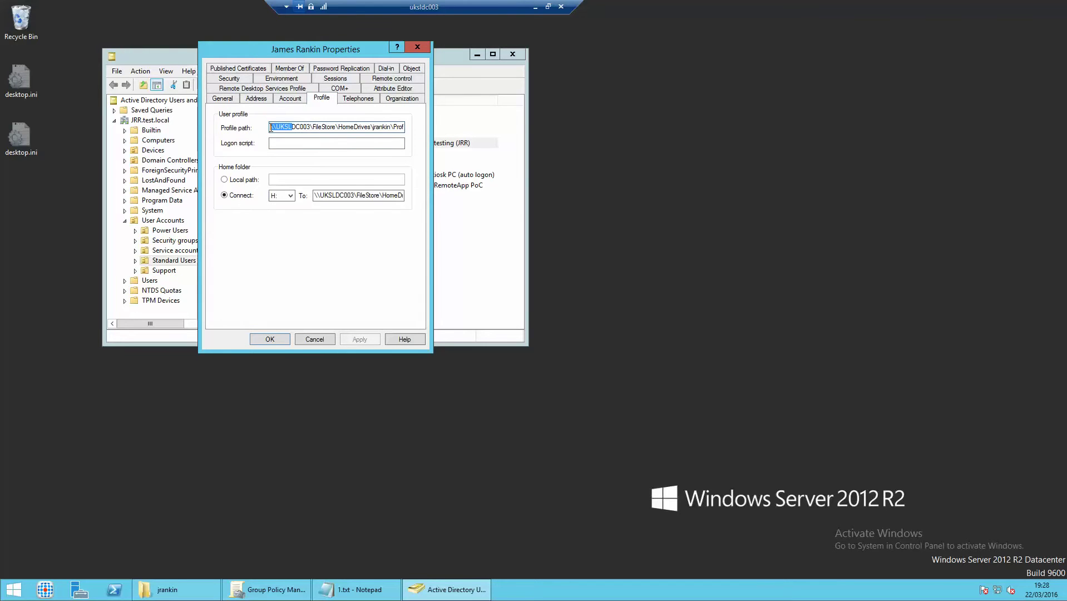
left_click_drag(271, 128, 385, 138)
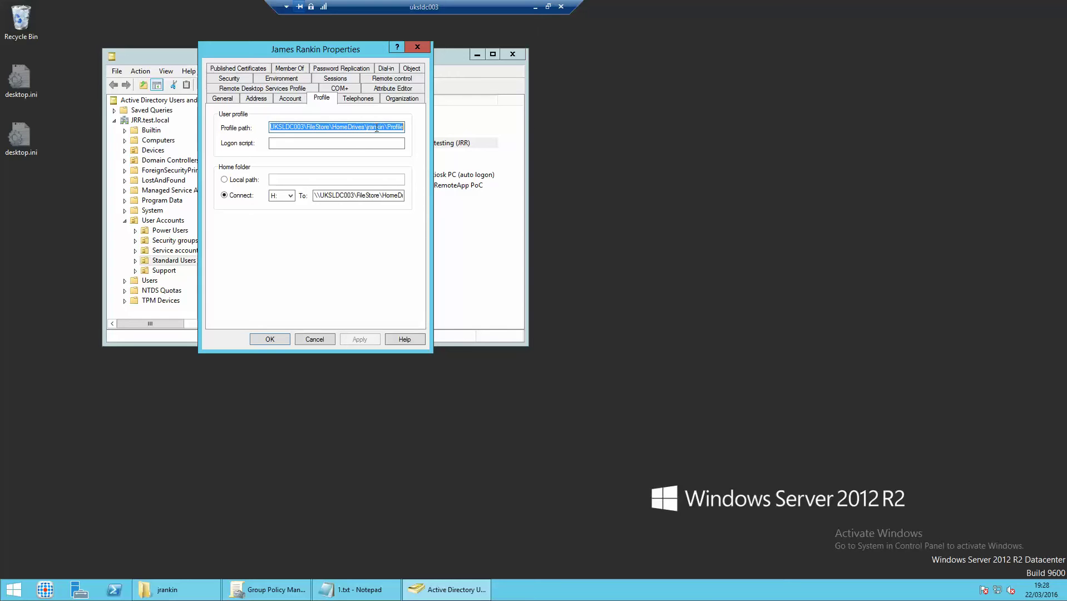
left_click_drag(386, 127, 253, 131)
left_click(394, 127)
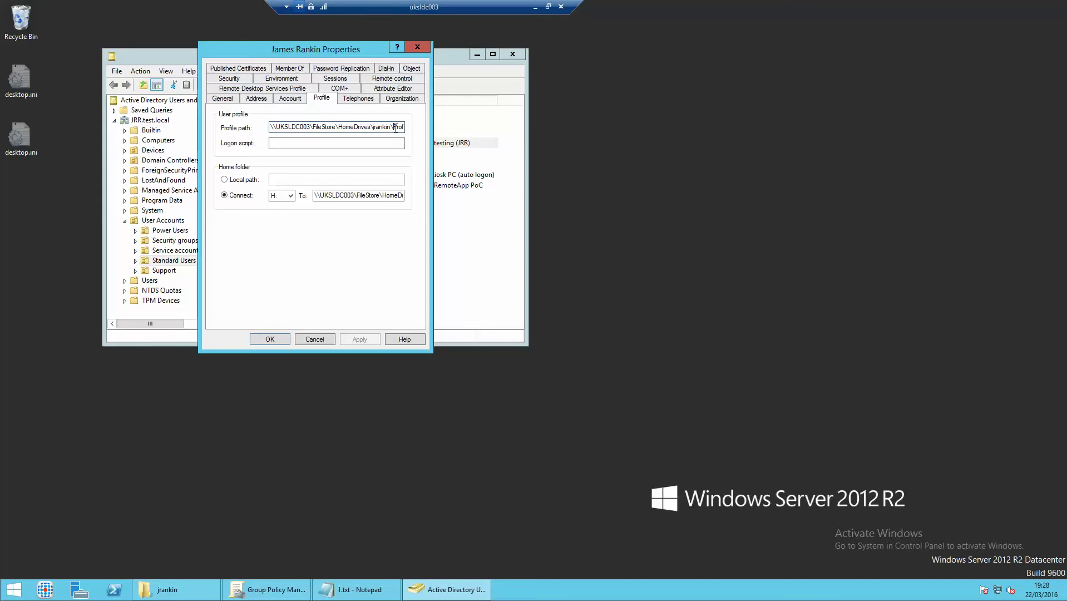
left_click(167, 589)
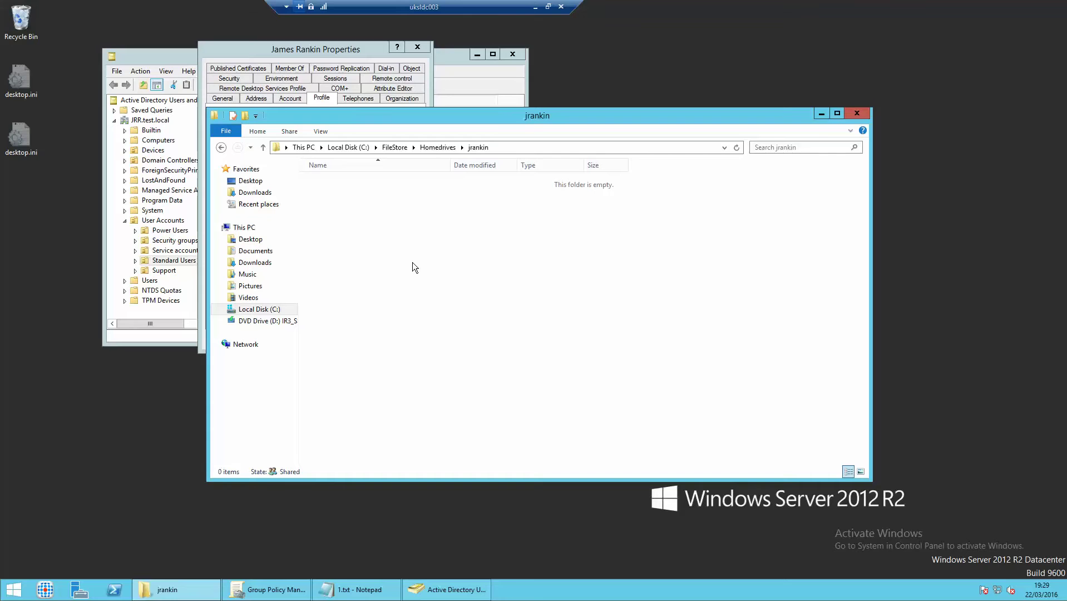
- Minimize the uksldc003 Remote Desktop session to reveal both VM sign-in screens
left_click(535, 7)
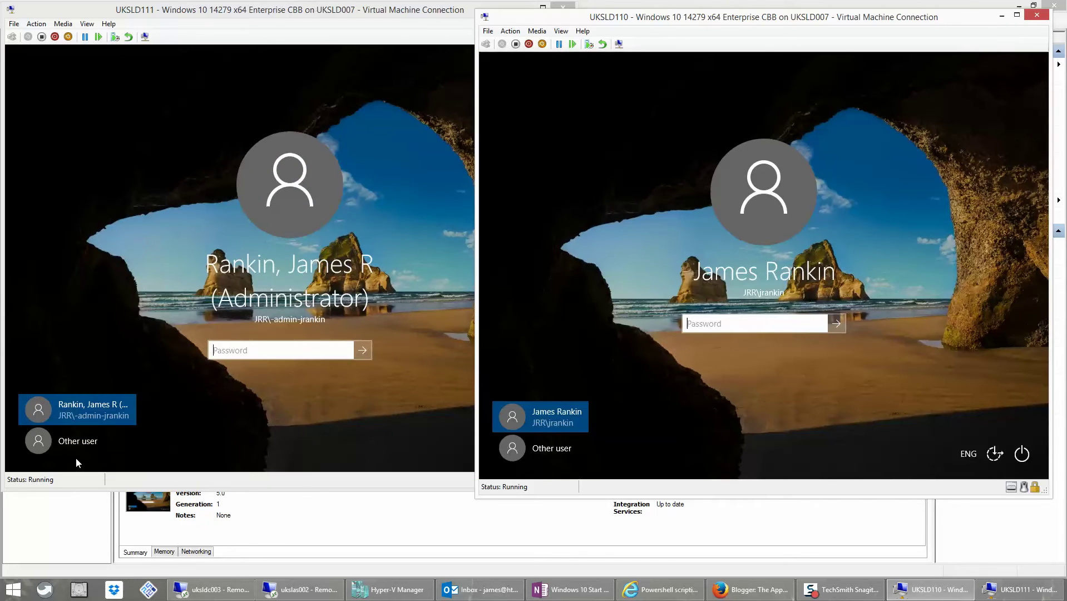
- Try signing in to UKSLD111 with the test user's domain account, dismissing the sign-in rights error
left_click(79, 446)
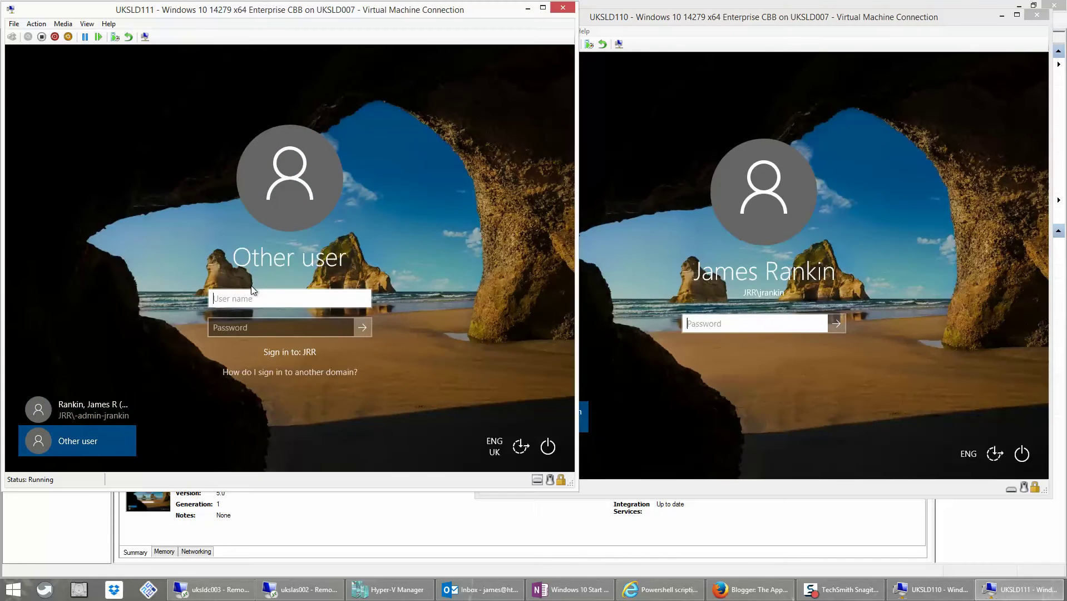
type("jrankin")
key("Tab")
type("••••••••••••")
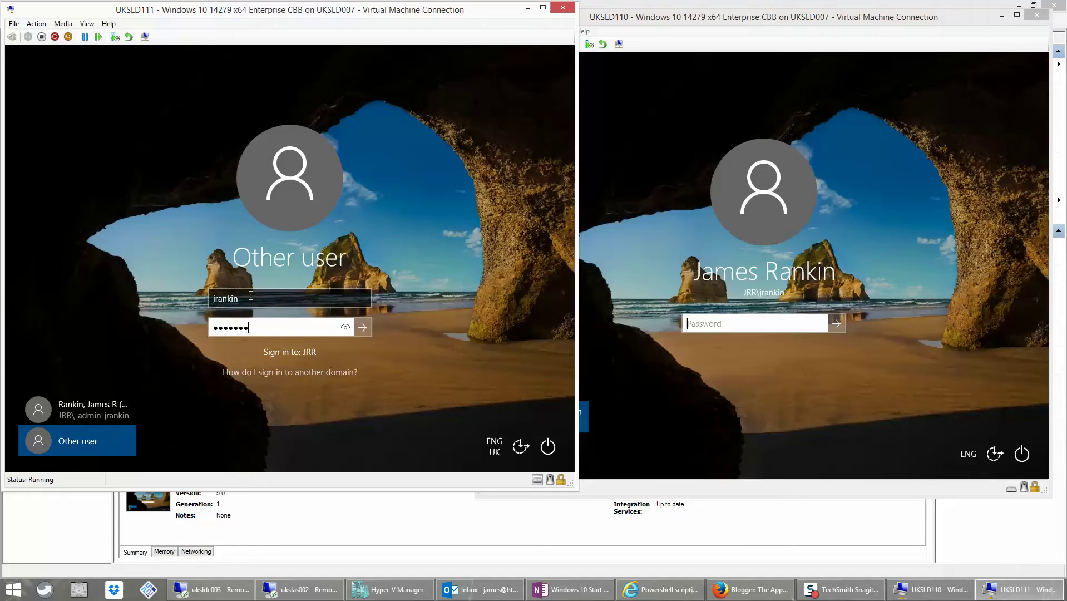
key("Return")
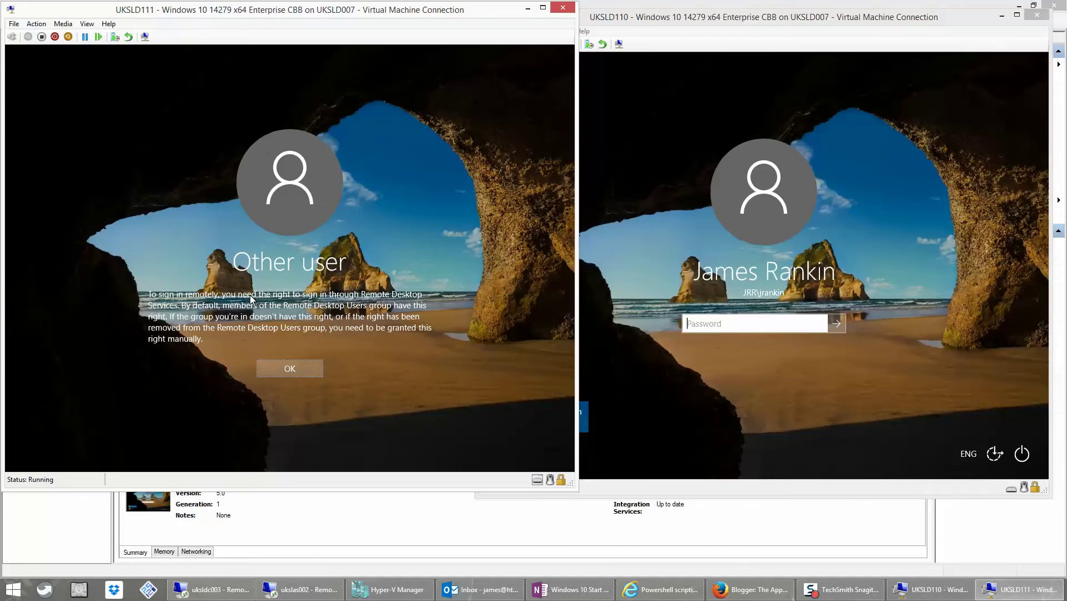
left_click(266, 368)
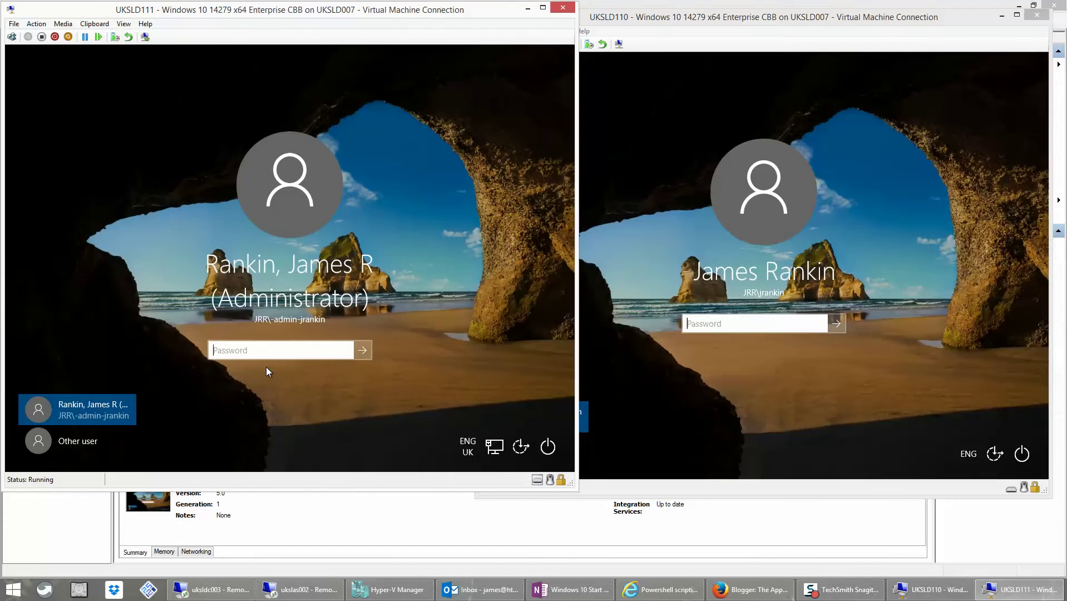
- Re-enter the domain user name and password to sign in to UKSLD111
left_click(70, 452)
type("jRANK")
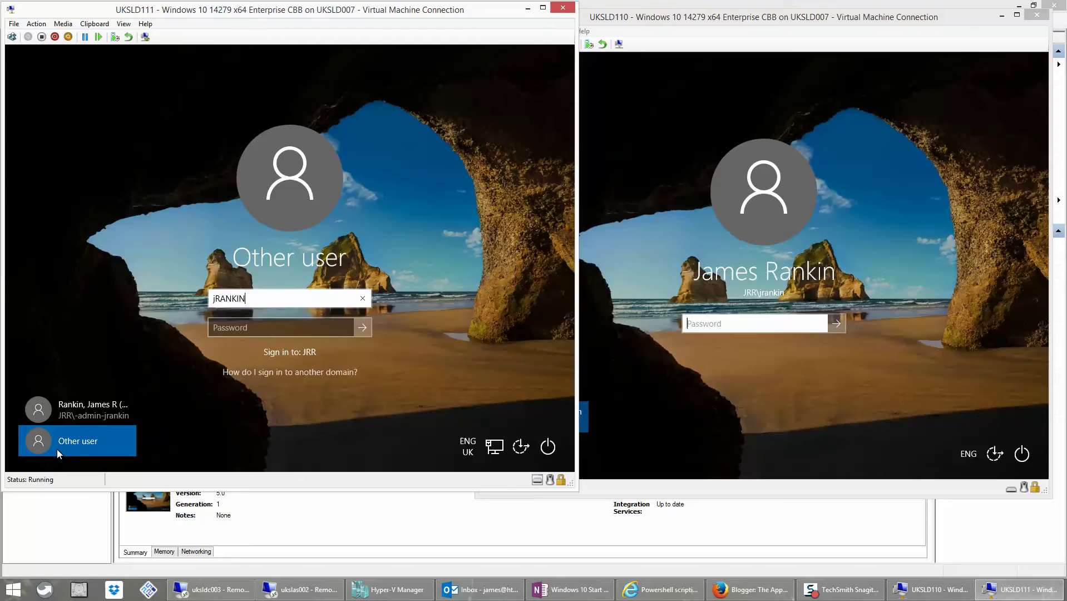
type("IN")
key("BackSpace")
key("BackSpace")
key("BackSpace")
key("BackSpace")
key("BackSpace")
key("BackSpace")
key("BackSpace")
type("jrankin")
key("Tab")
type("•••••••••••")
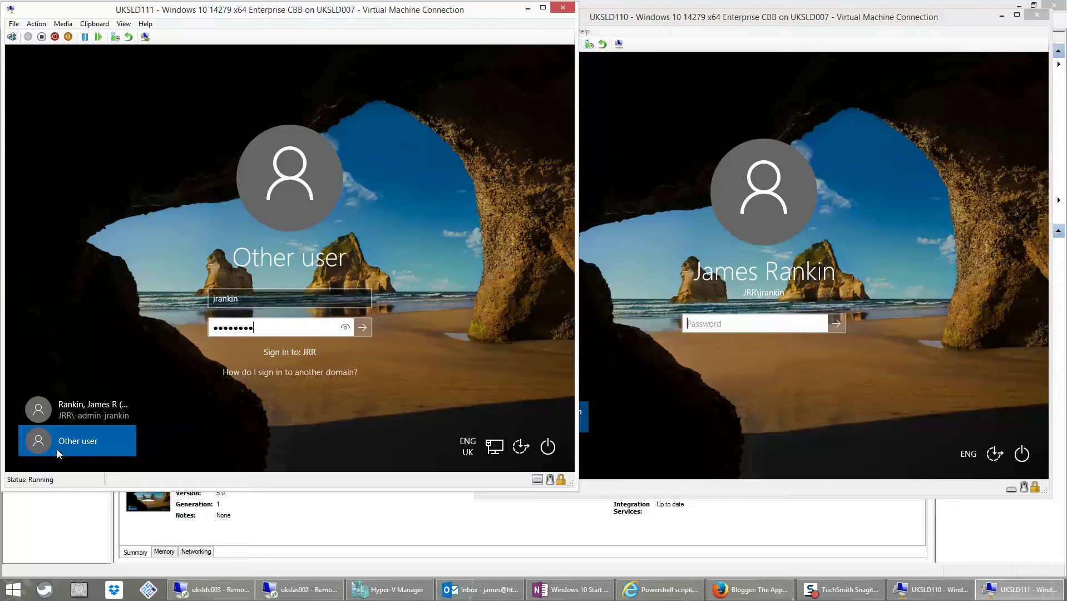
key("Return")
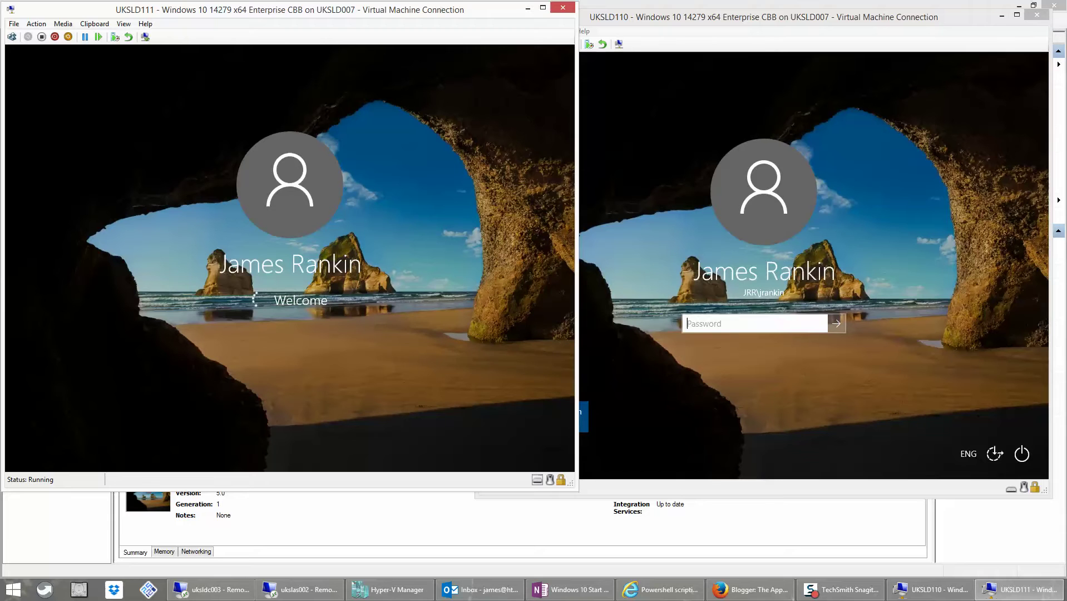
- Switch UKSLD110 to the Other user sign-in screen
left_click(581, 18)
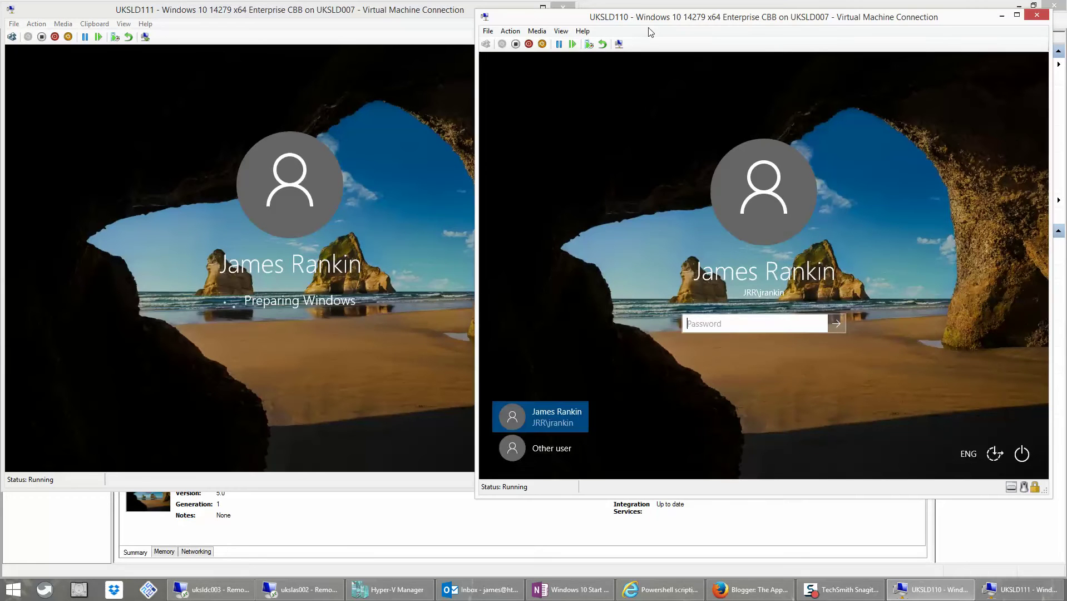
left_click(552, 454)
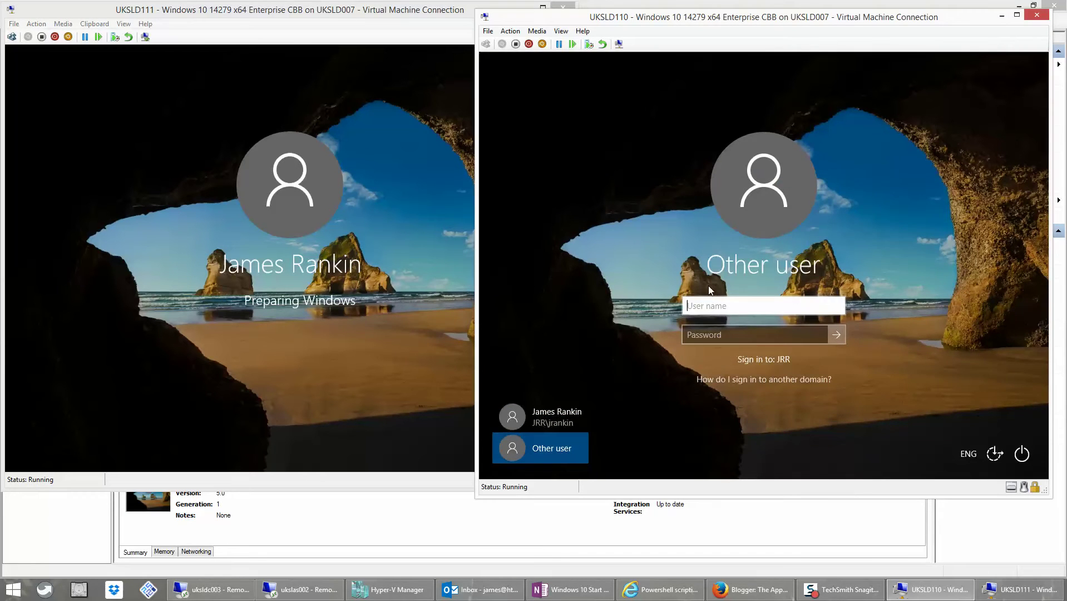
left_click(241, 594)
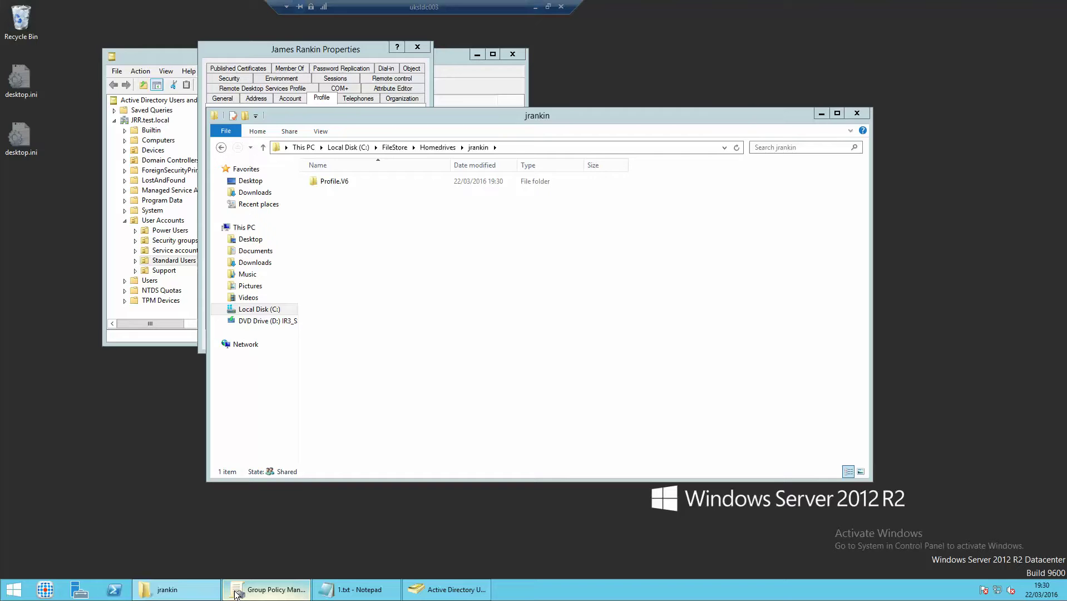
- Browse \\uksld110\c$ to check its Users folder, then close it and switch back to UKSLD111
left_click(537, 6)
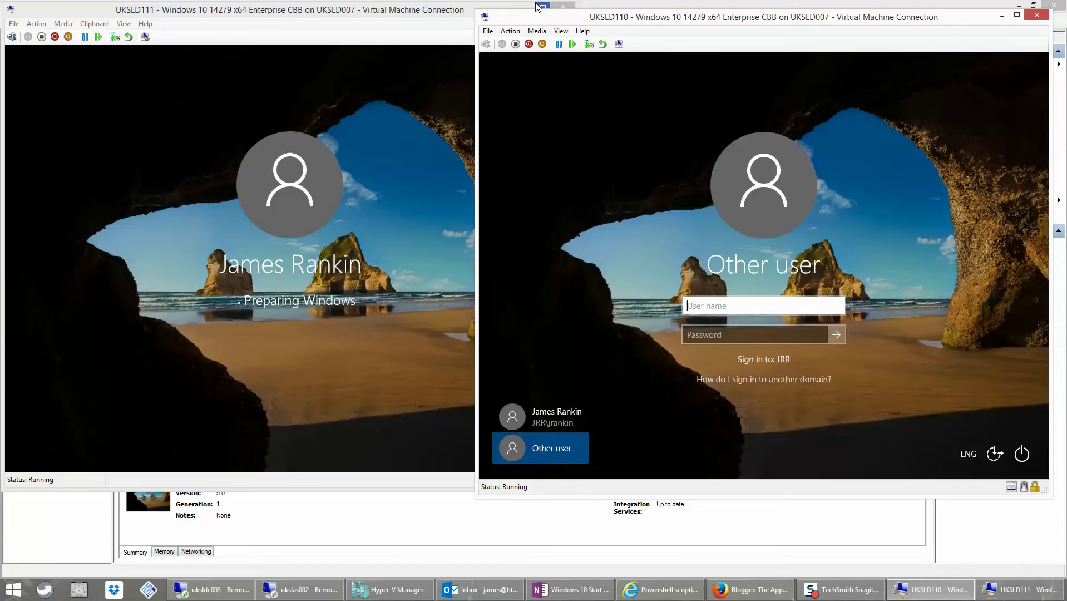
left_click(241, 589)
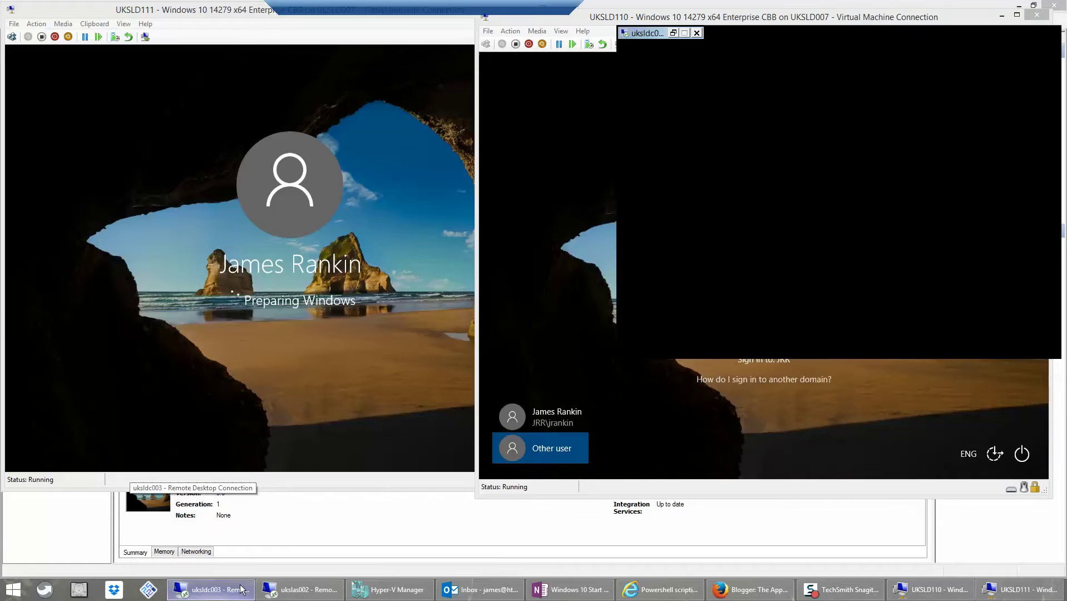
right_click(21, 581)
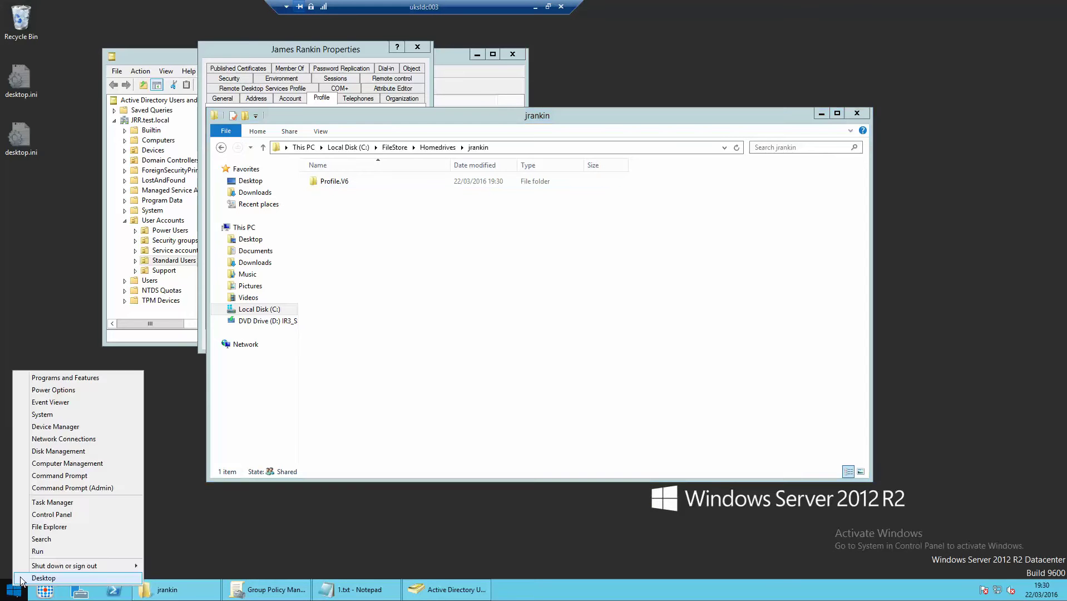
left_click(39, 552)
type("\\uksld")
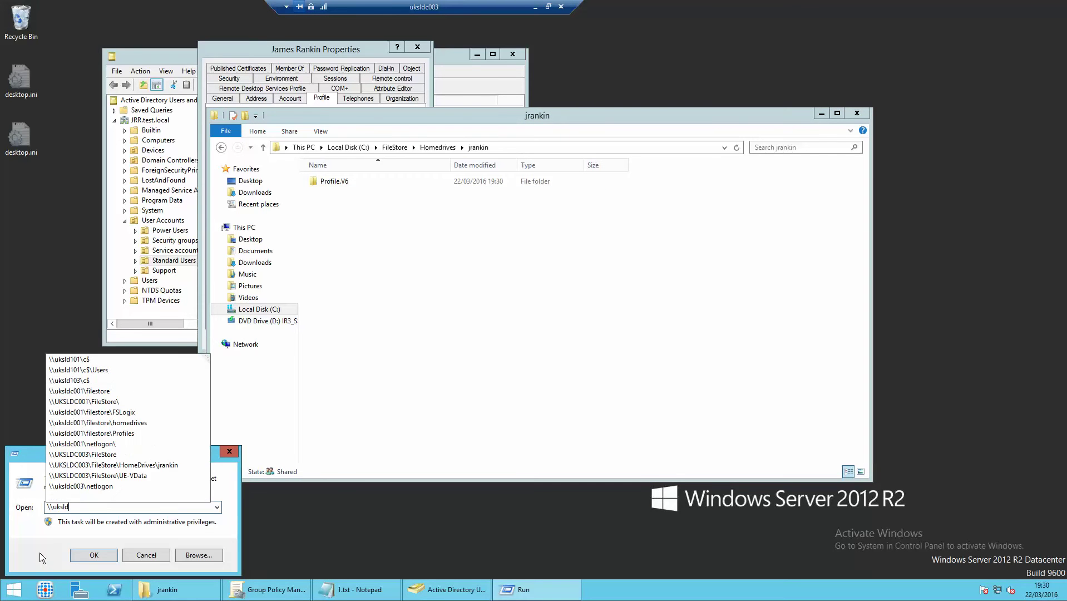
type("110\\c$")
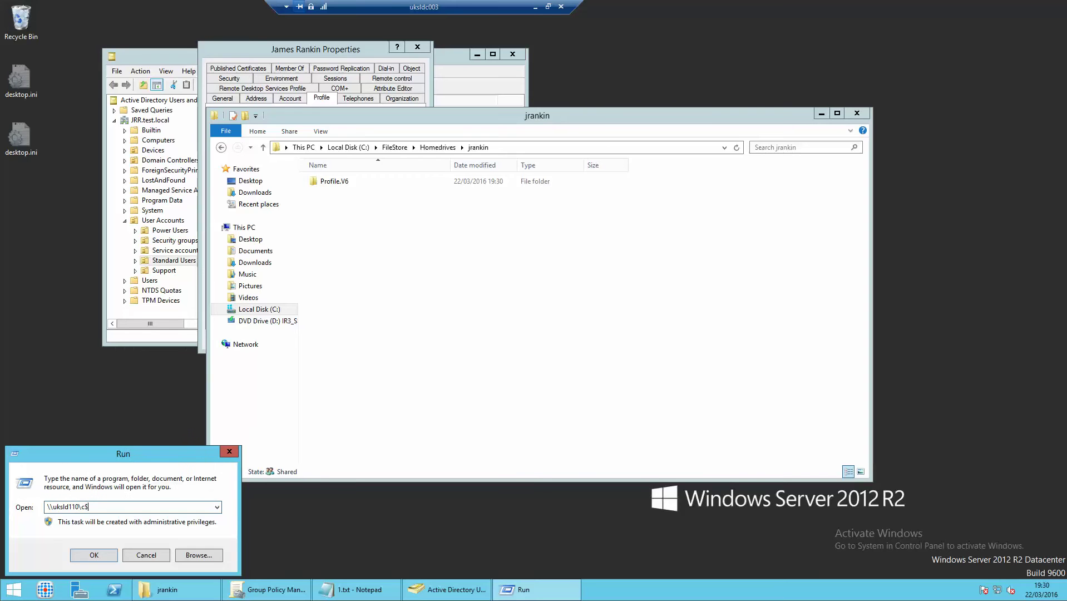
key("Return")
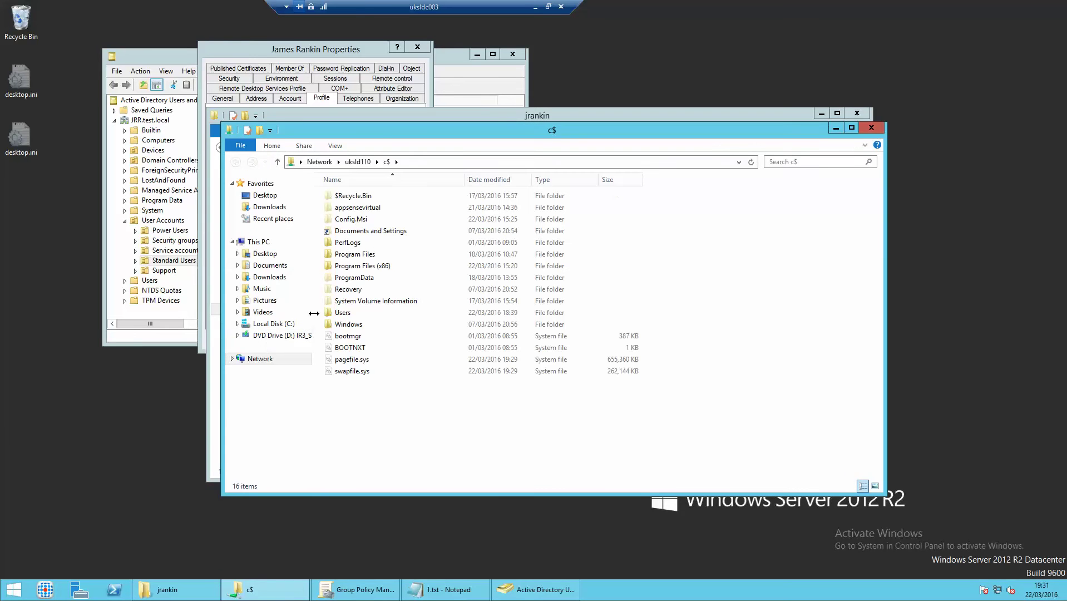
double_click(341, 309)
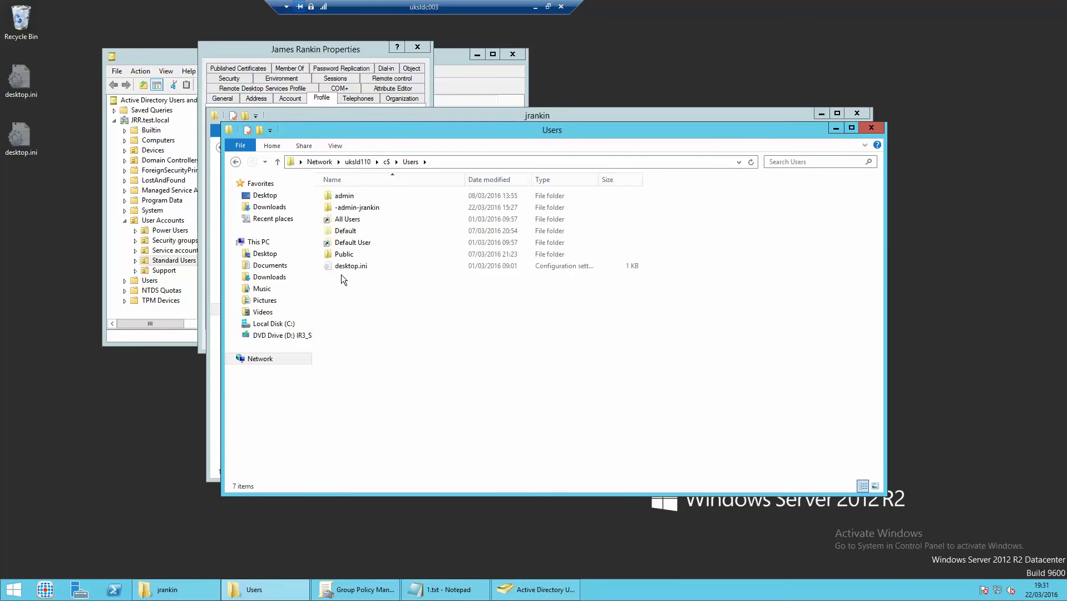
left_click(871, 127)
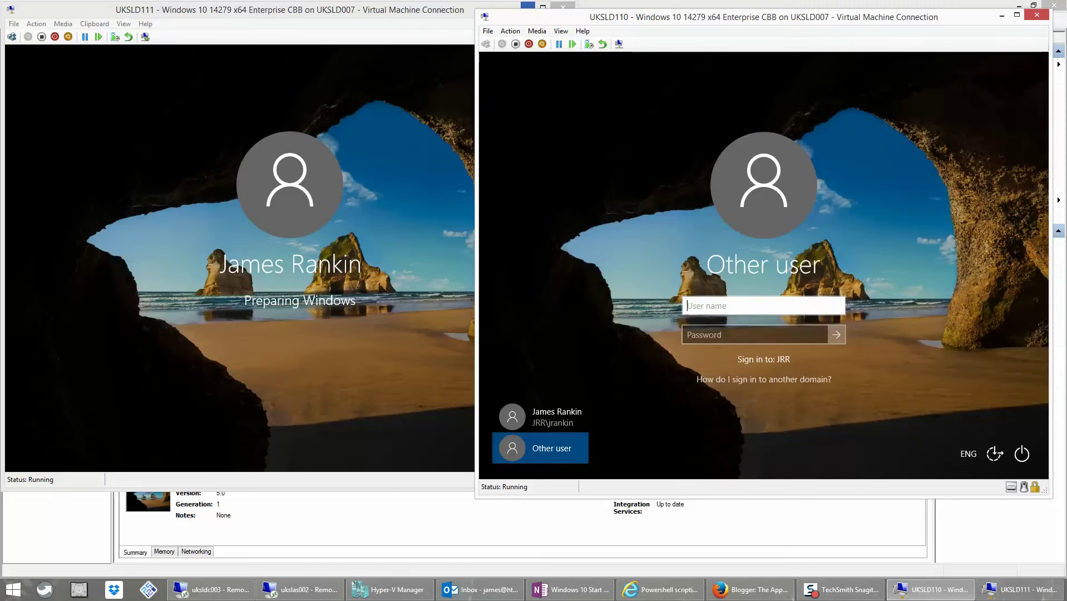
key("alt+Tab")
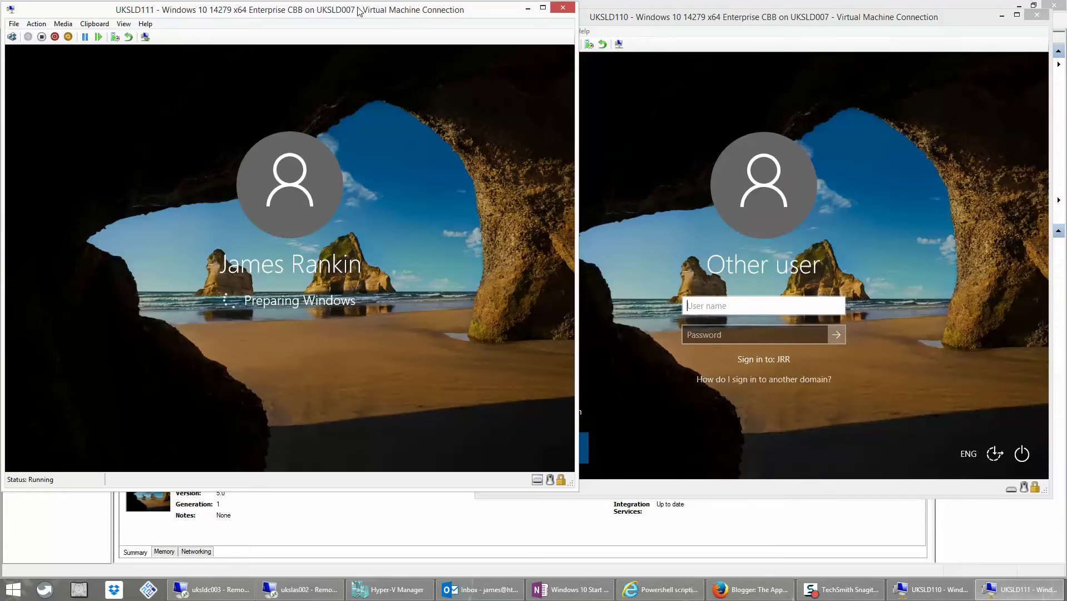
- Confirm the new Profile.V6 folder on the server, then return to UKSLD111 as it reaches the desktop
left_click_drag(278, 10, 291, 28)
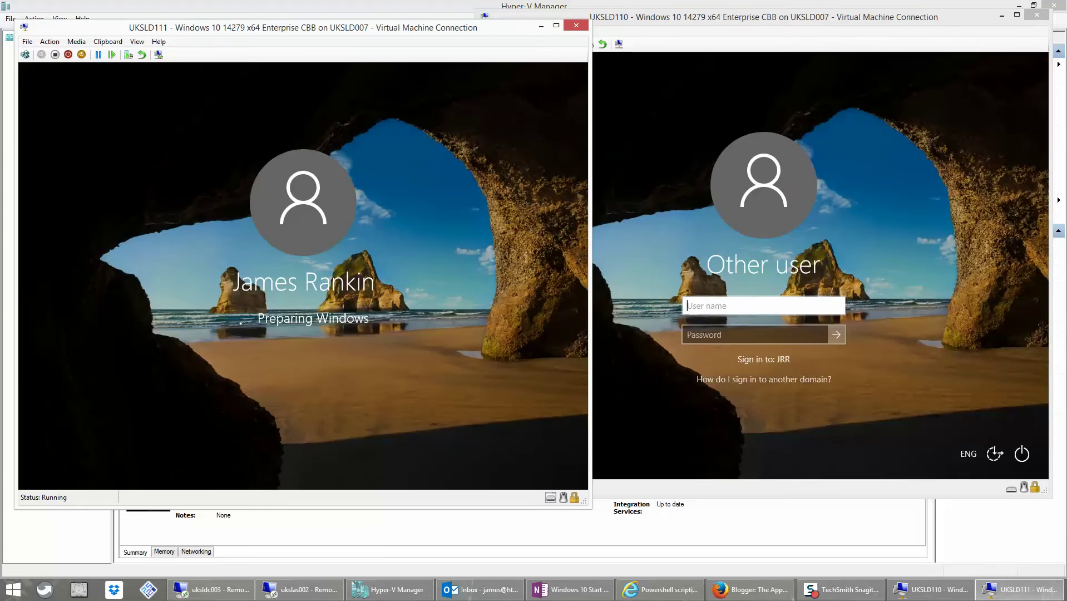
mouse_move(199, 593)
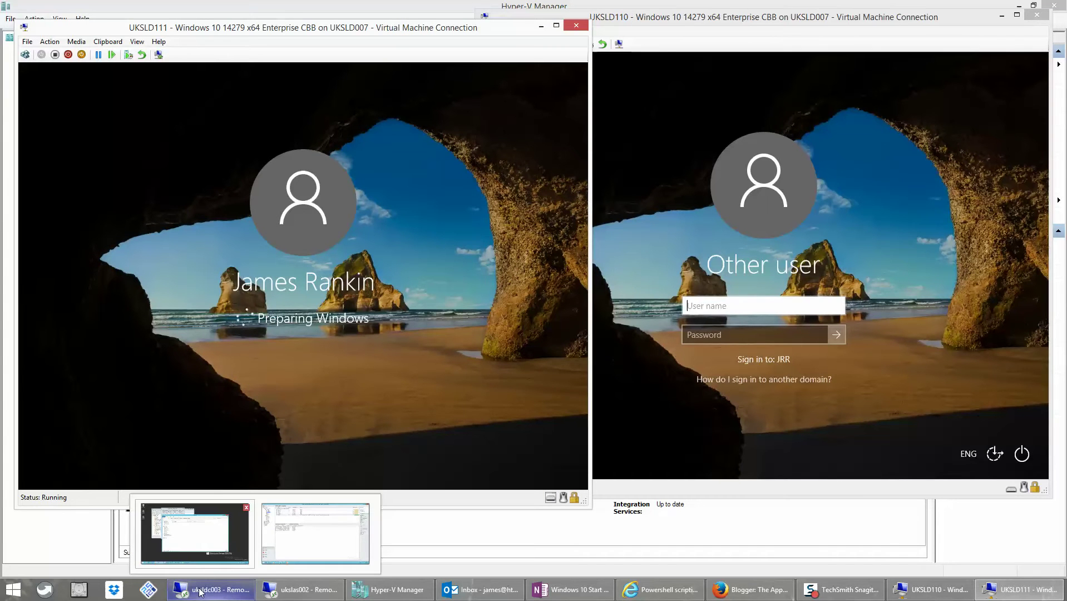
left_click(200, 593)
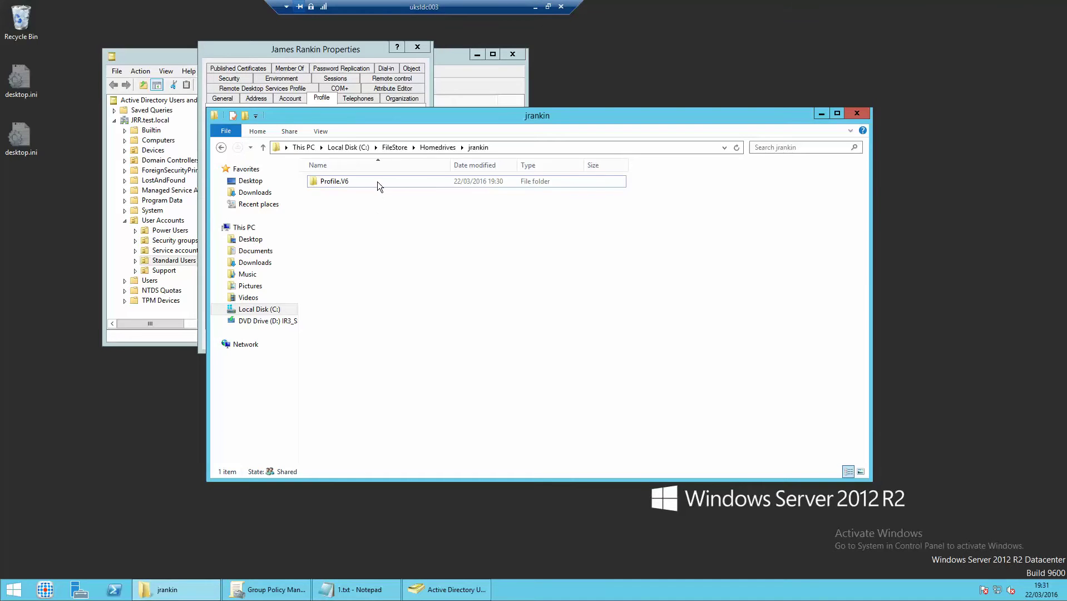
left_click(377, 182)
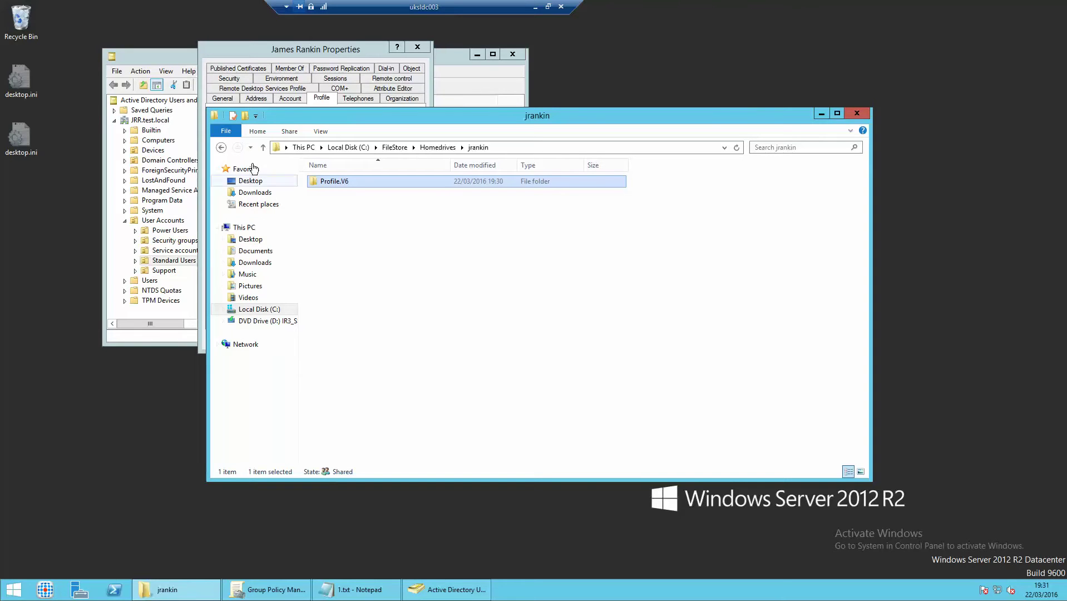
left_click(535, 7)
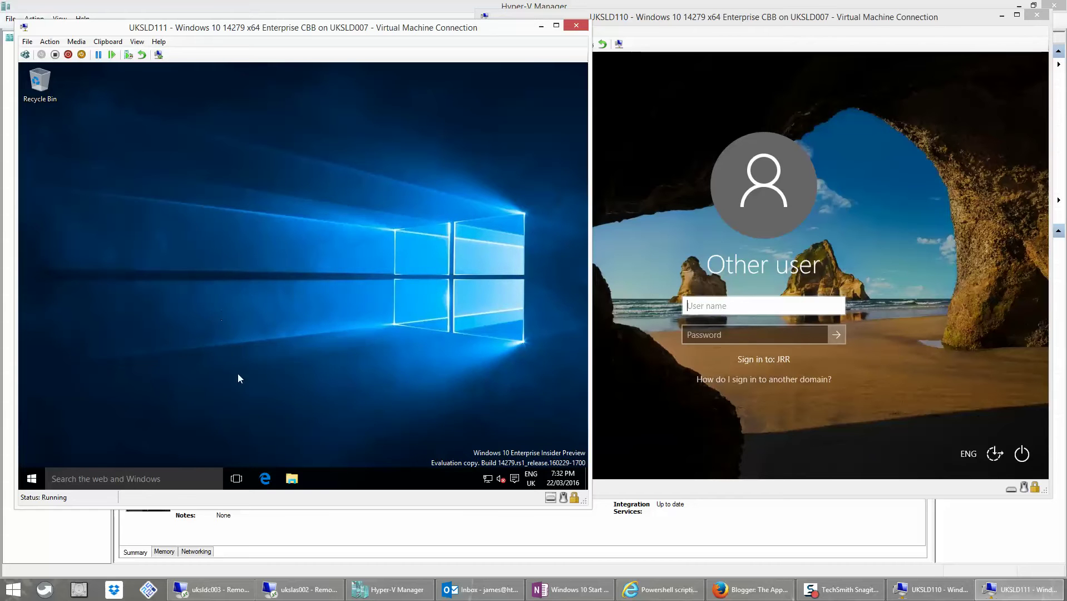
- Unpin Microsoft Edge, Cortana and the next two tiles from UKSLD111's Start menu
left_click(31, 479)
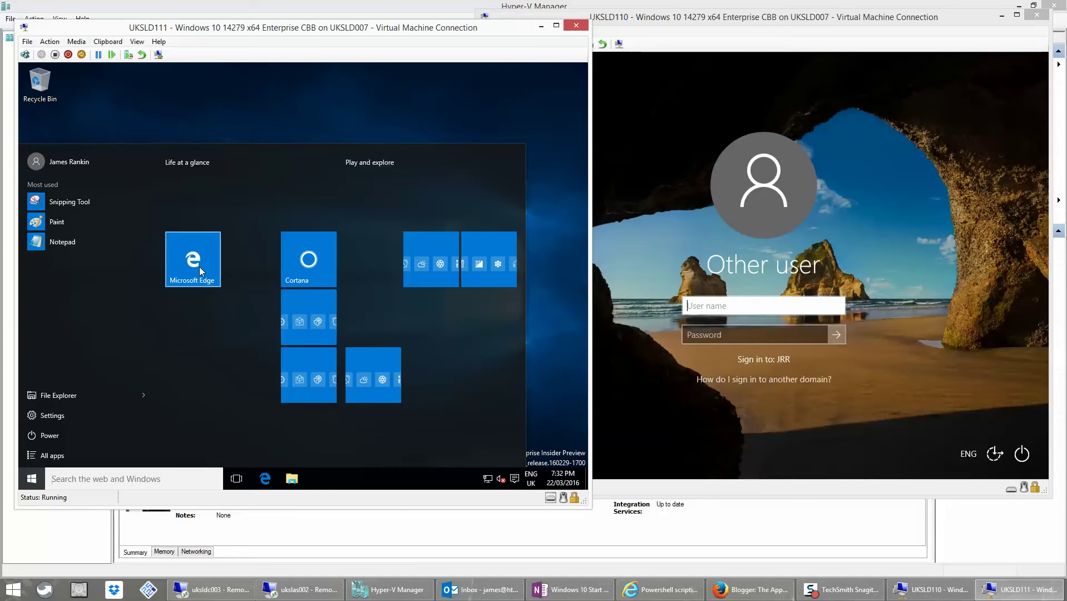
right_click(200, 271)
left_click(230, 284)
right_click(286, 201)
left_click(321, 219)
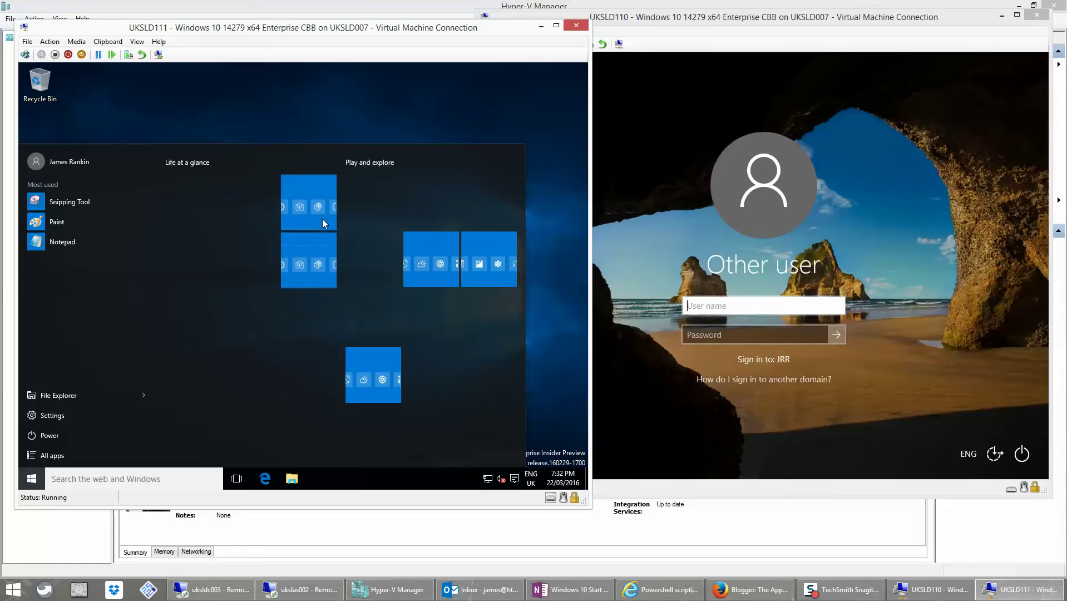
right_click(296, 179)
left_click(320, 193)
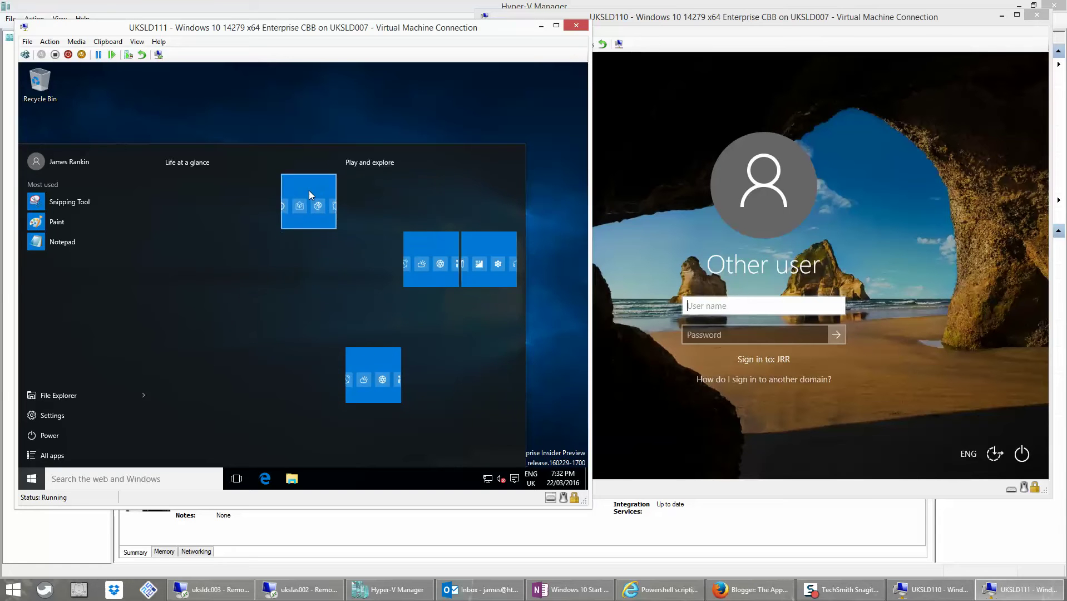
right_click(309, 191)
left_click(329, 204)
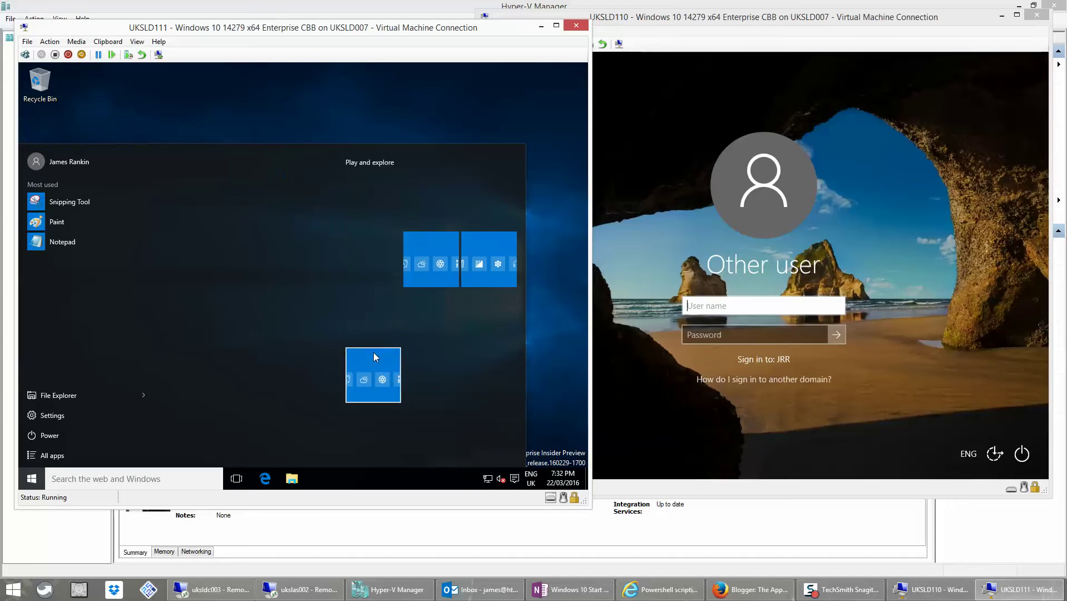
- Unpin the last three remaining tiles and drag the empty Start menu narrower
right_click(373, 351)
left_click(402, 366)
right_click(411, 187)
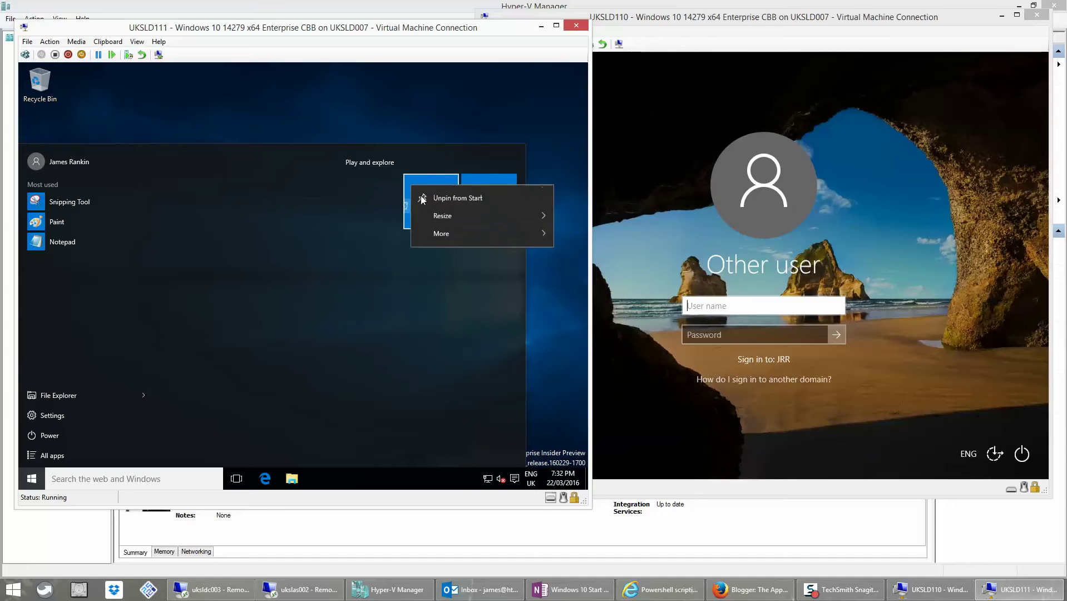
left_click(421, 196)
right_click(482, 189)
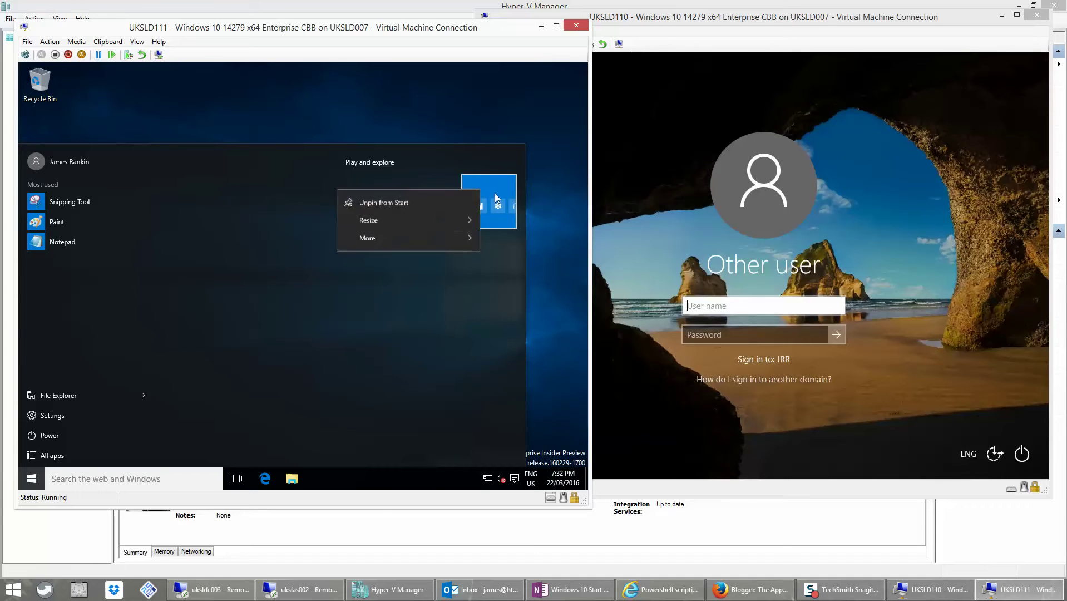
left_click(403, 203)
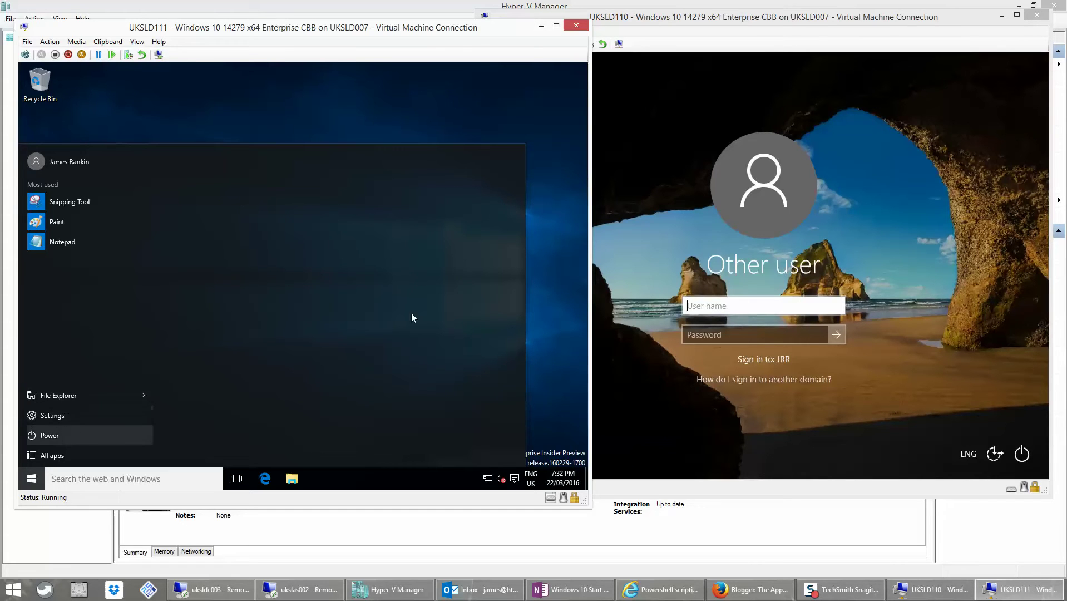
left_click_drag(525, 276, 303, 286)
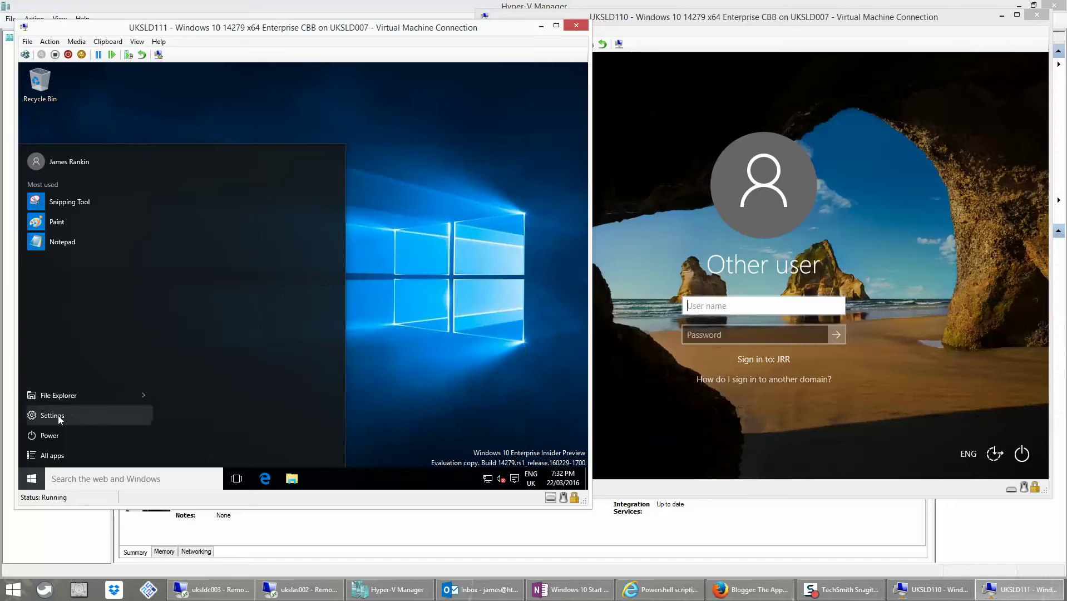
- Pin Windows PowerShell to Start from the All apps list
left_click(55, 429)
left_click(74, 348)
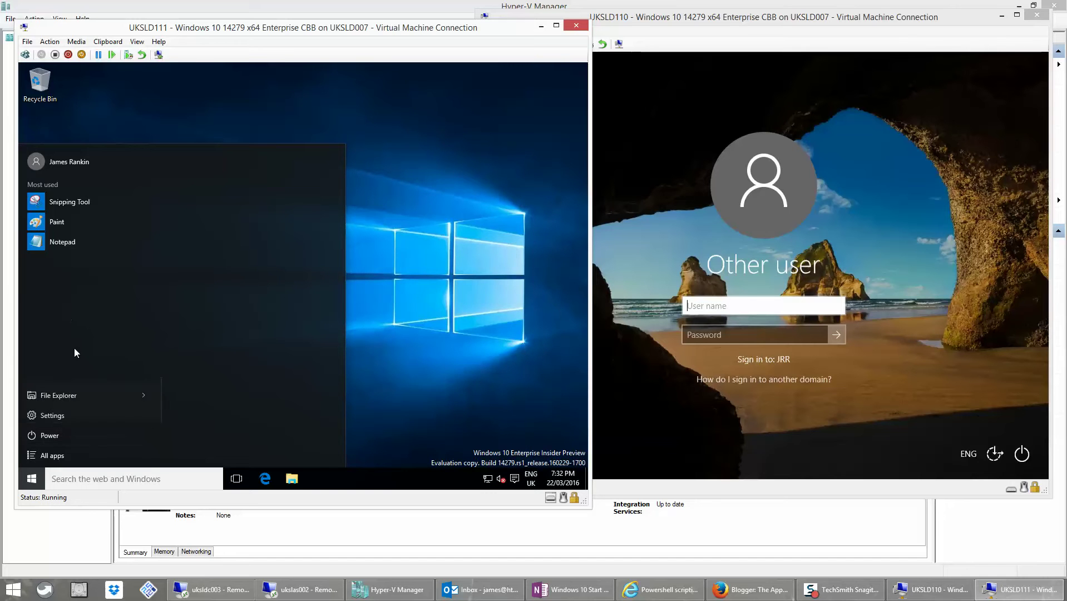
left_click(70, 453)
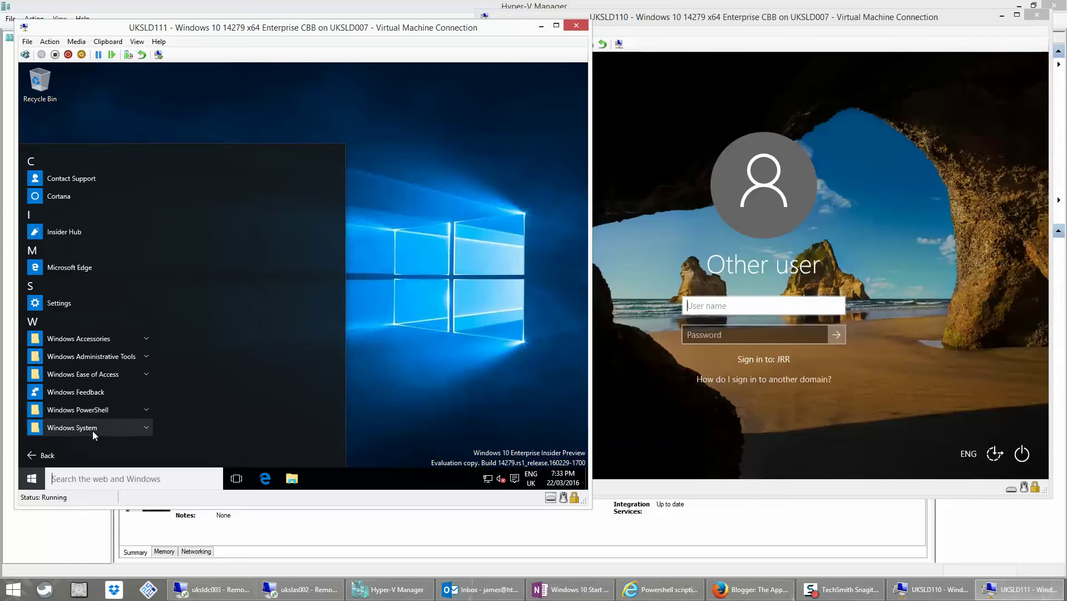
left_click(94, 414)
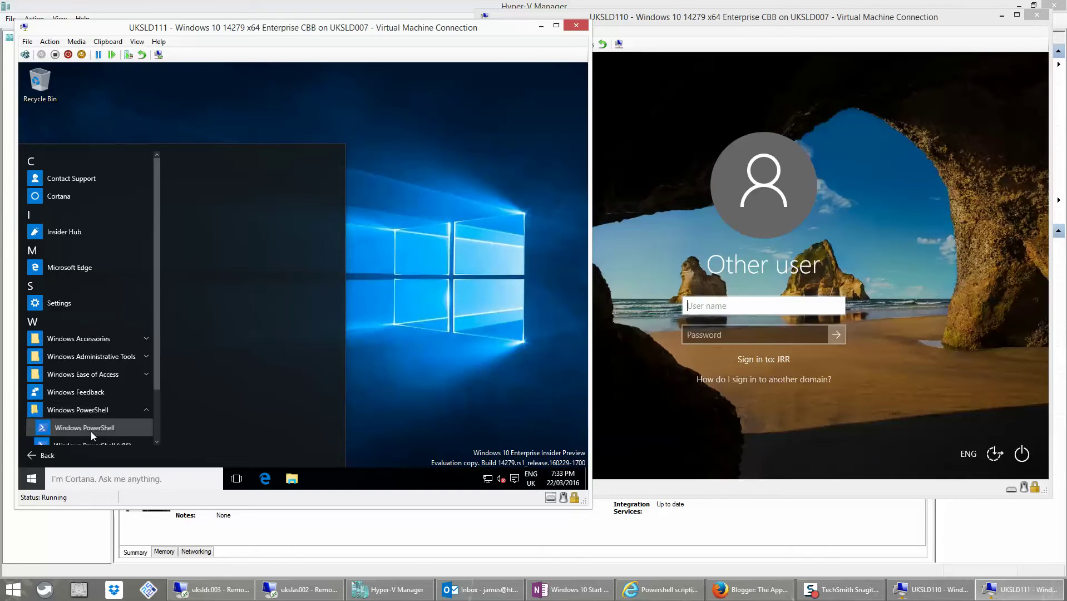
right_click(91, 431)
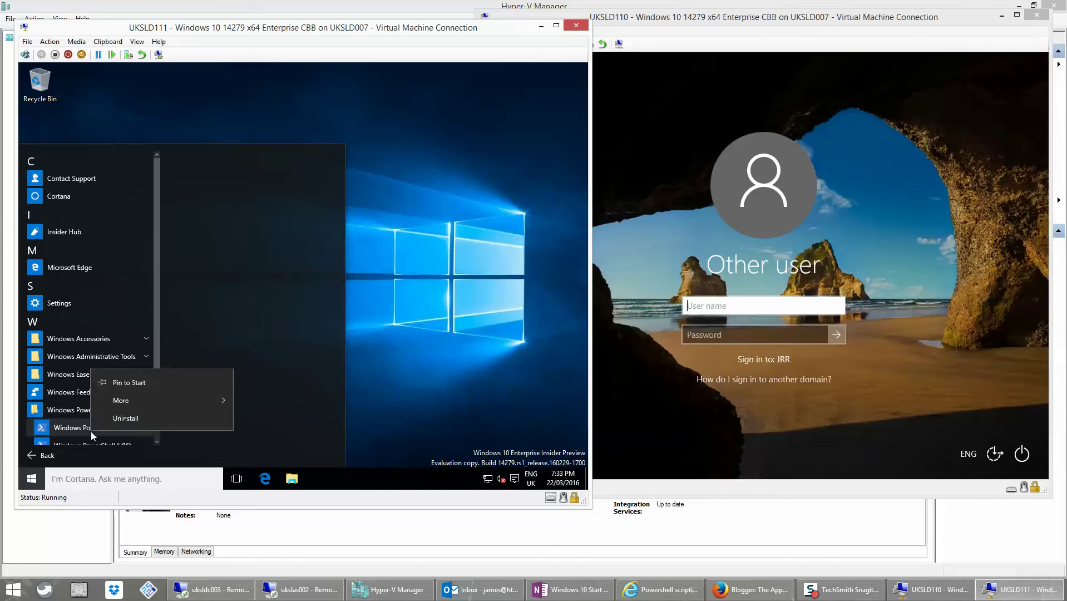
left_click(155, 378)
- Pin Remote Desktop Connection from Windows Accessories and name the tile group 'Applications'
left_click(143, 410)
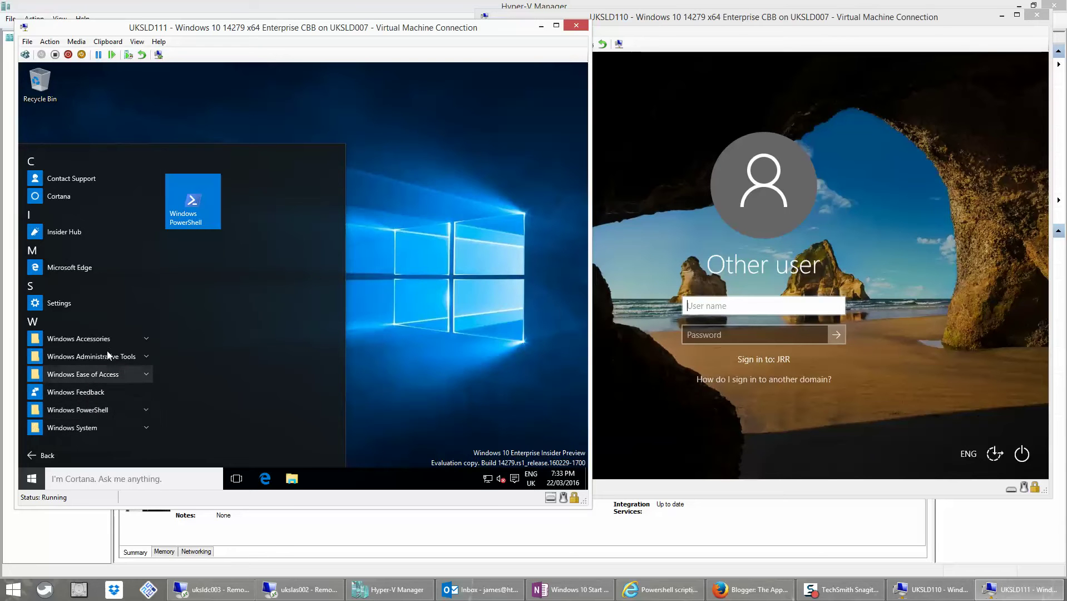
left_click(104, 344)
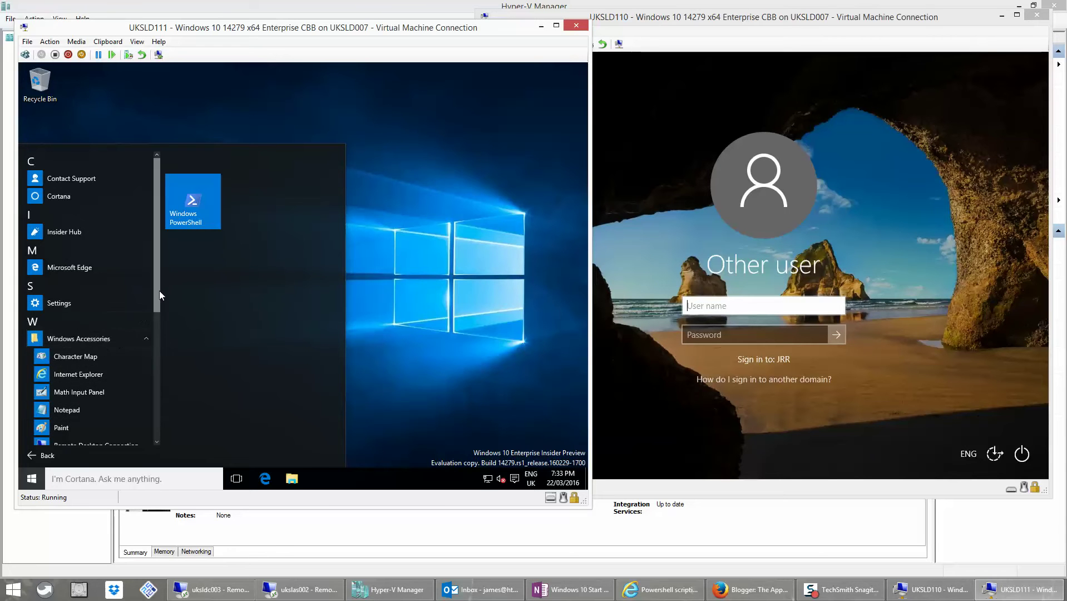
scroll(155, 347, "down", 3)
right_click(105, 310)
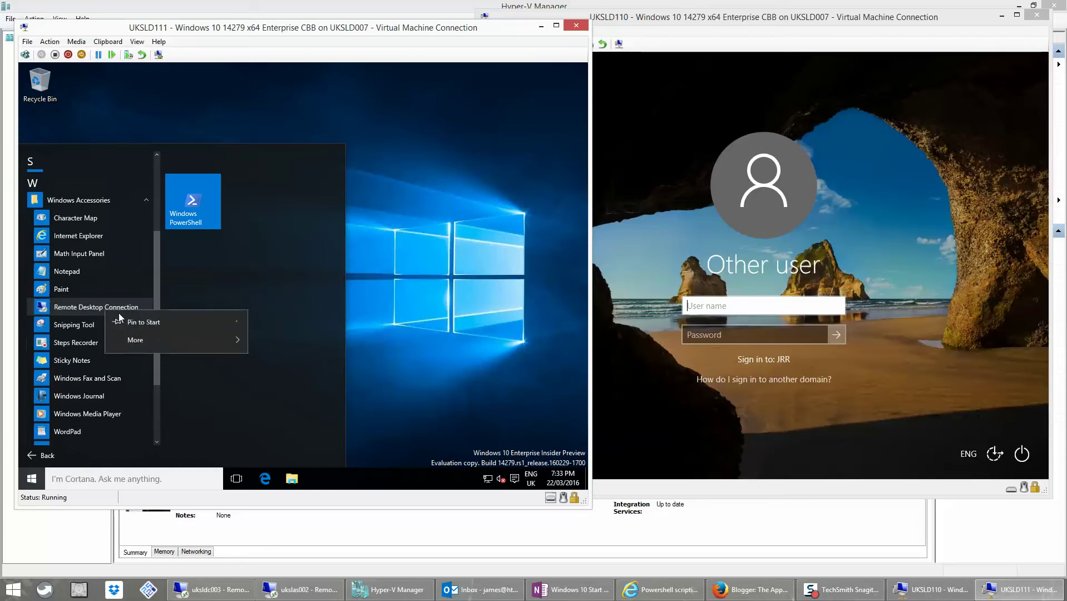
left_click(140, 323)
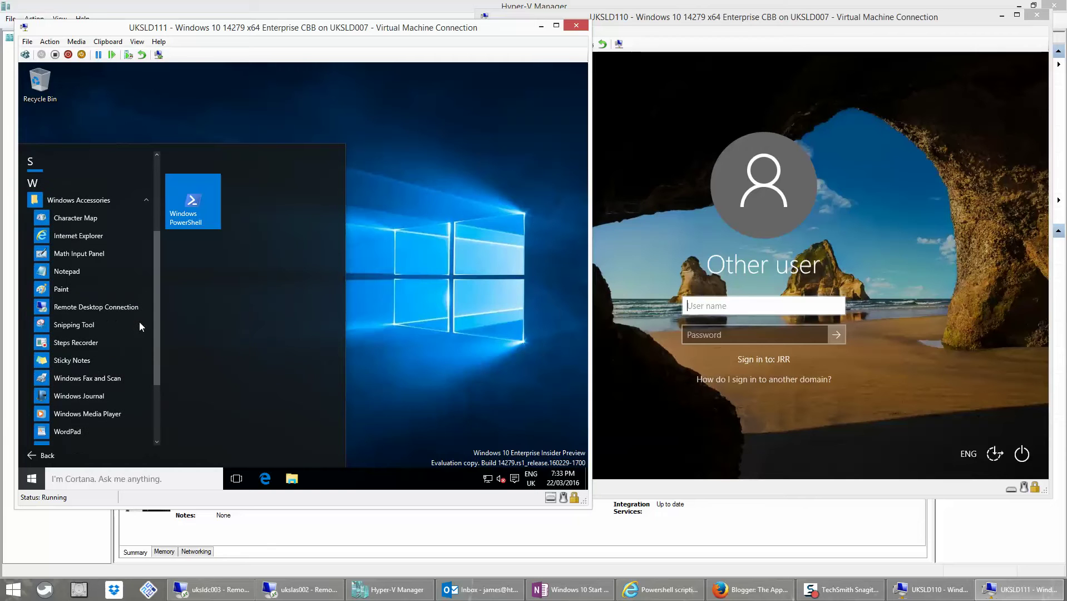
left_click(202, 160)
type("A")
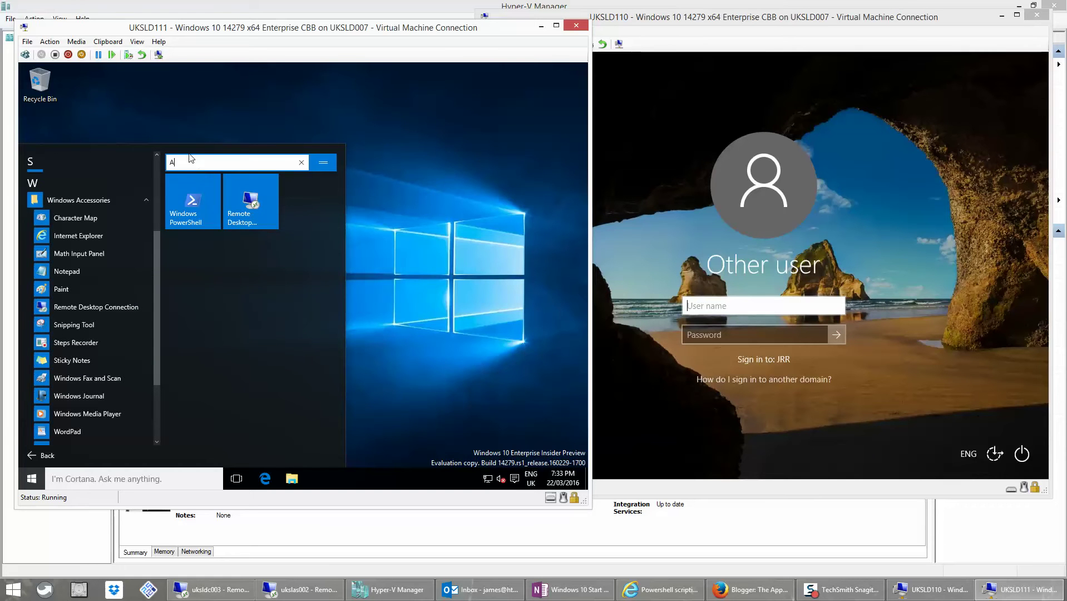
type("pplications")
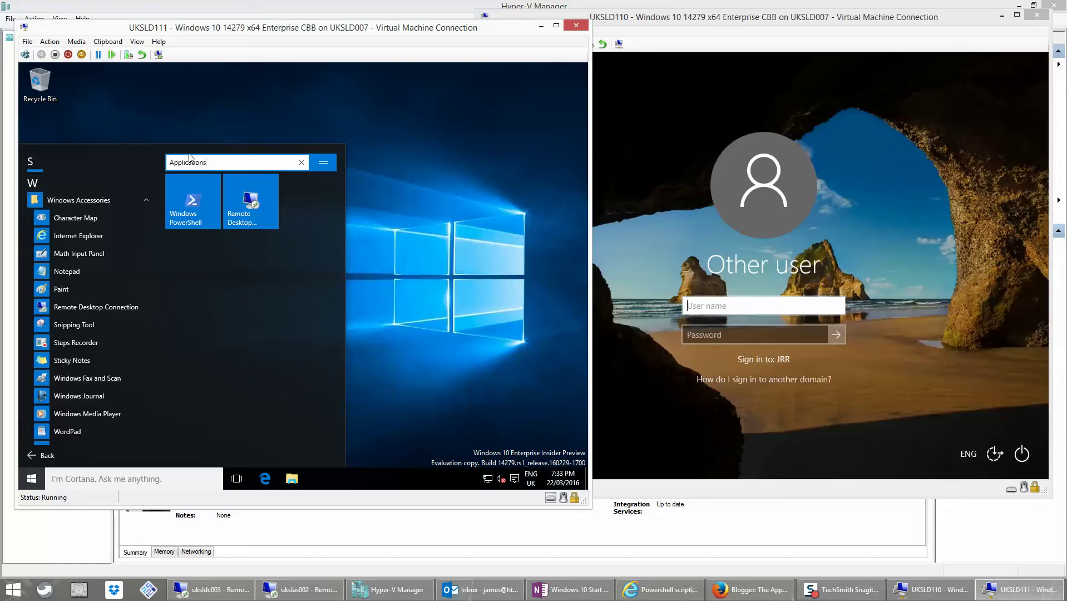
left_click(220, 128)
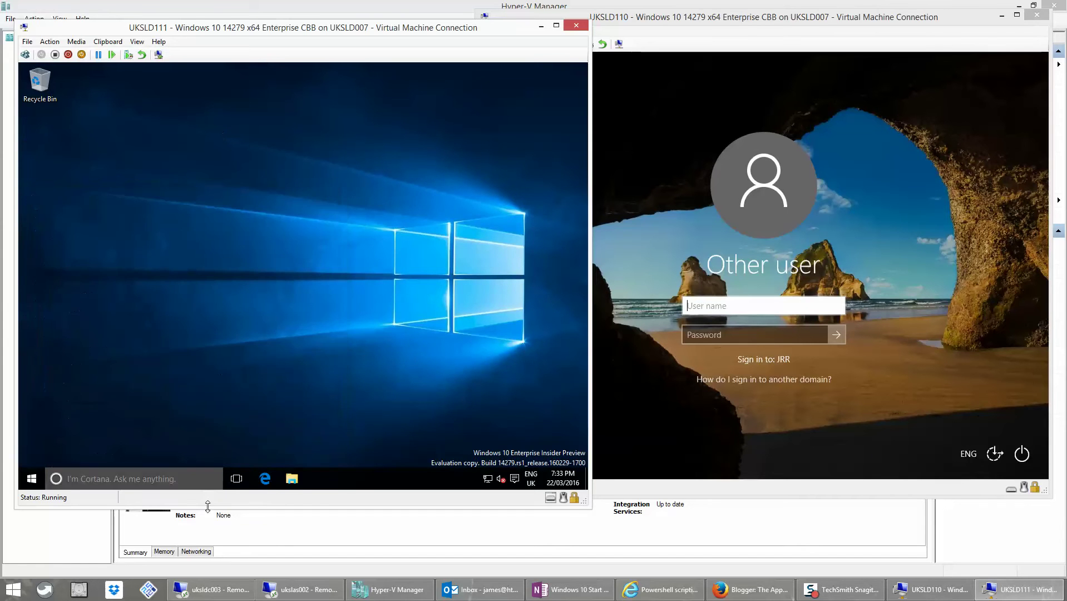
- Unpin Edge from the VM's taskbar and set the Cortana search box to Hidden
right_click(271, 475)
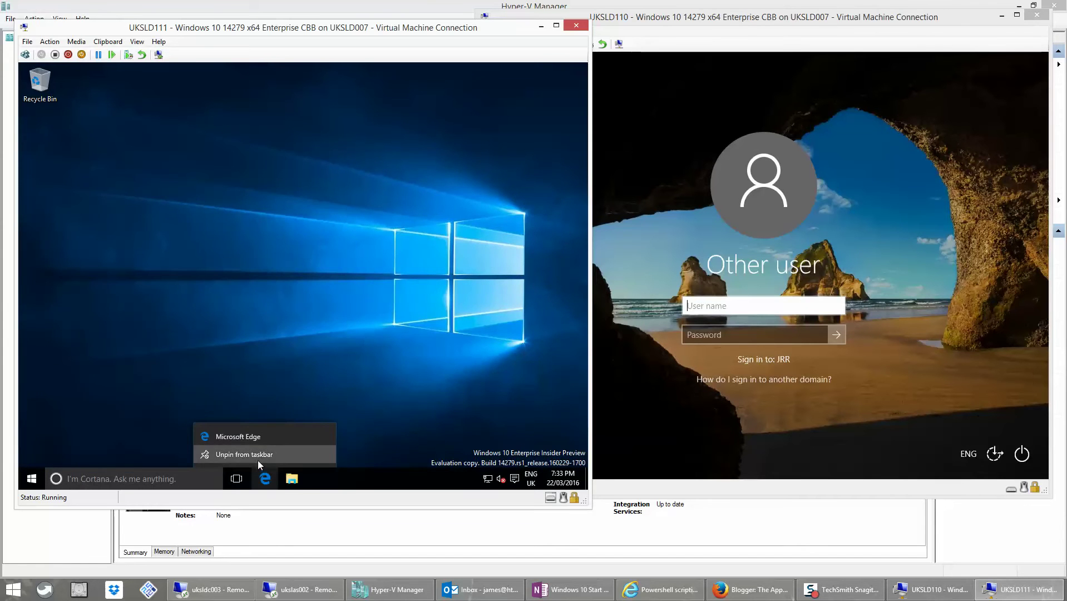
left_click(257, 454)
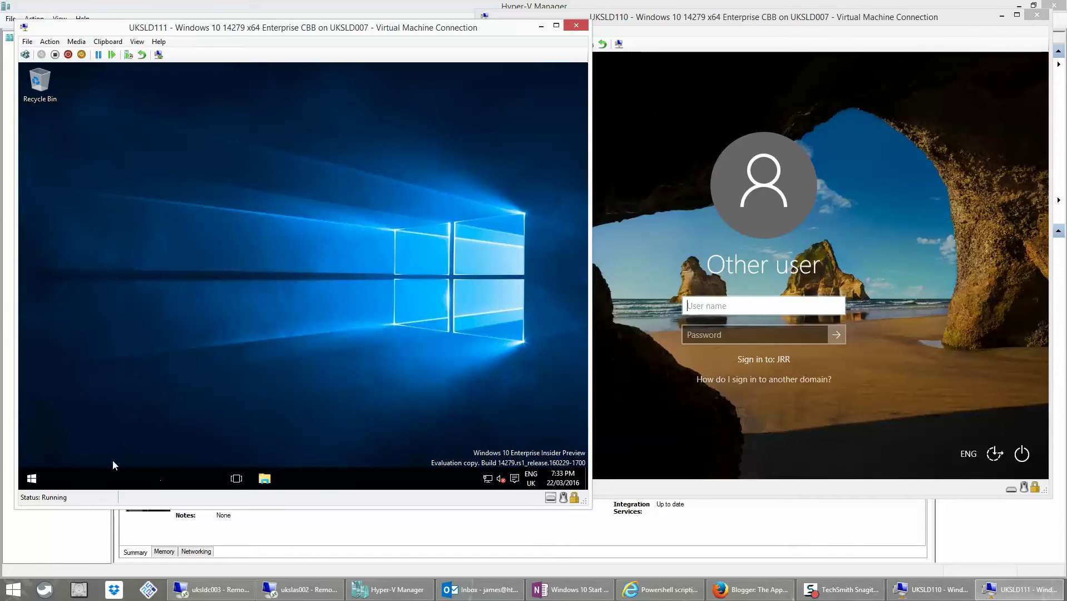
left_click(88, 476)
left_click(293, 464)
right_click(318, 479)
mouse_move(368, 293)
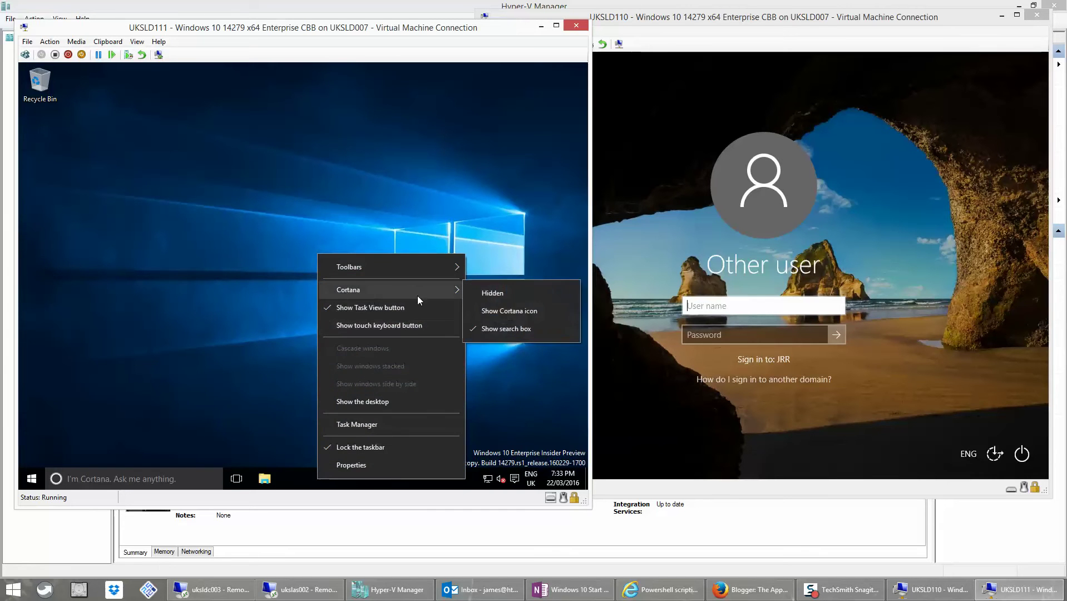
left_click(479, 295)
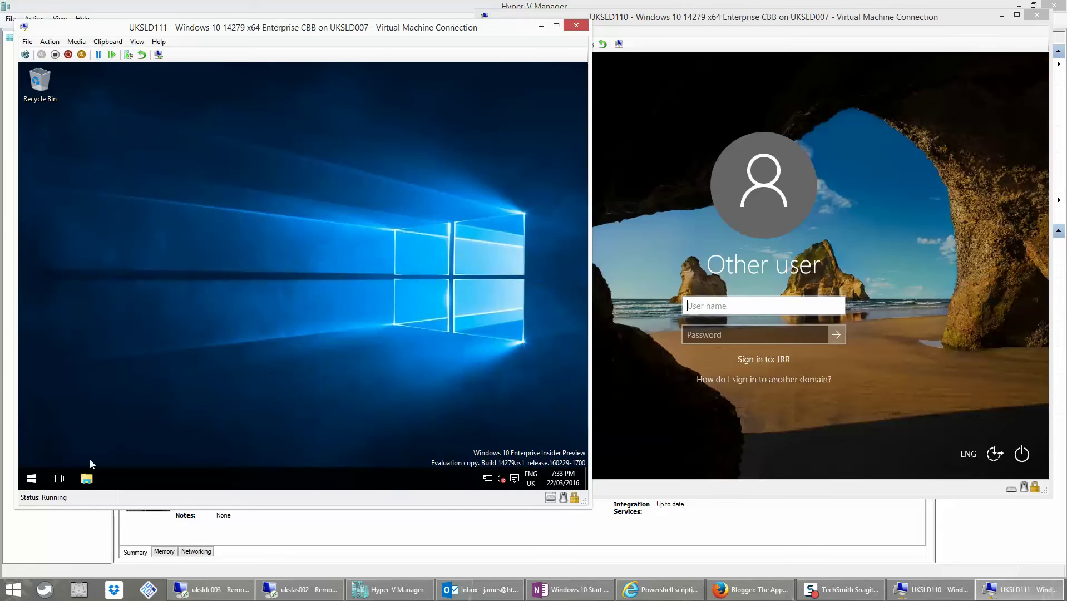
- Pin Command Prompt from All apps > Windows System to the taskbar
left_click(31, 479)
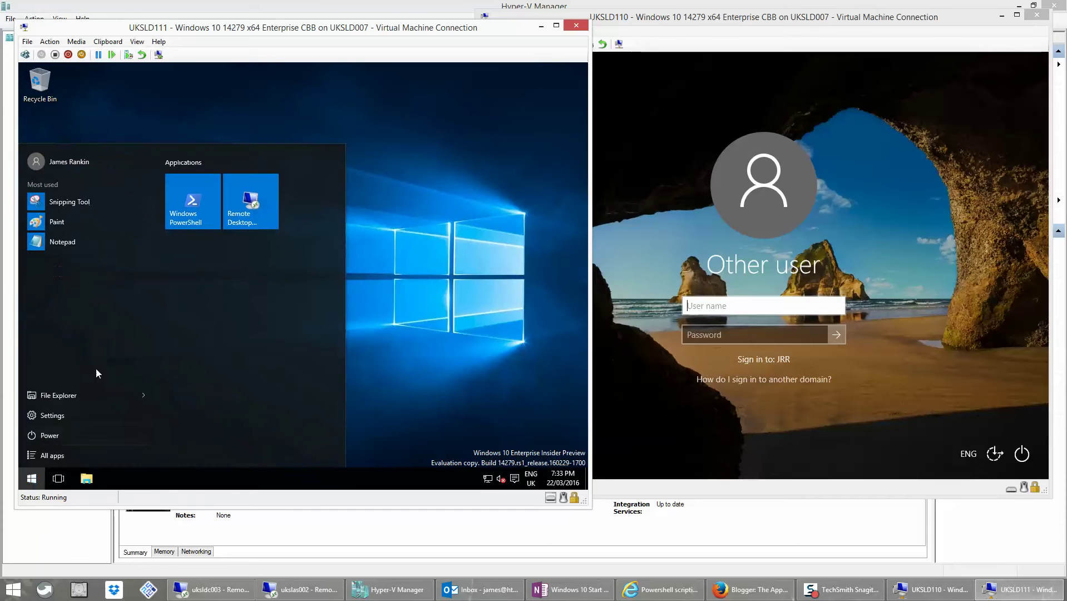
left_click(73, 452)
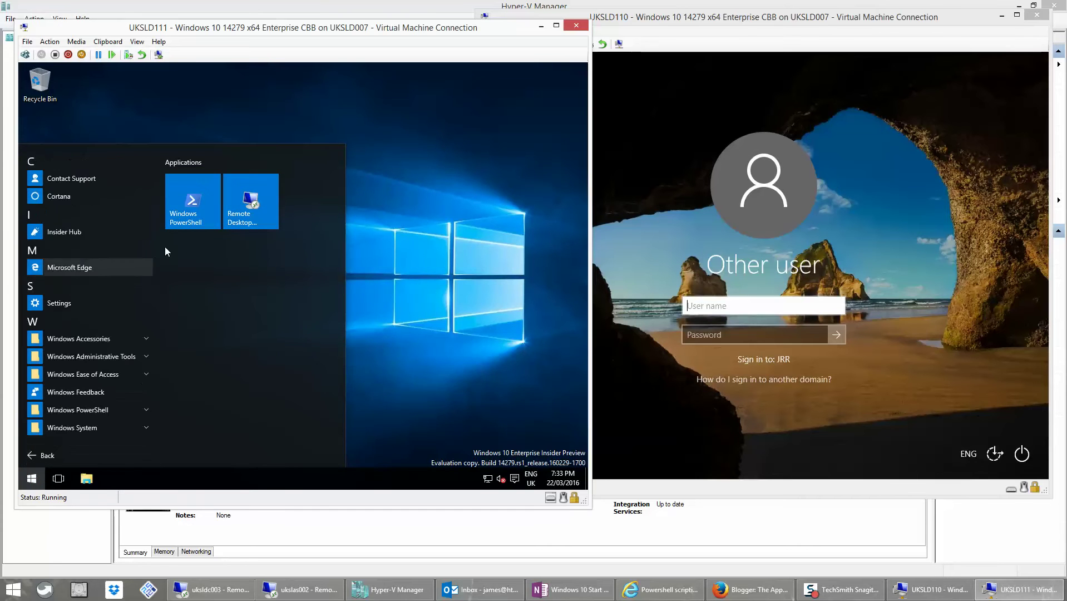
left_click(89, 425)
scroll(156, 338, "down", 2)
left_click_drag(155, 339, 155, 400)
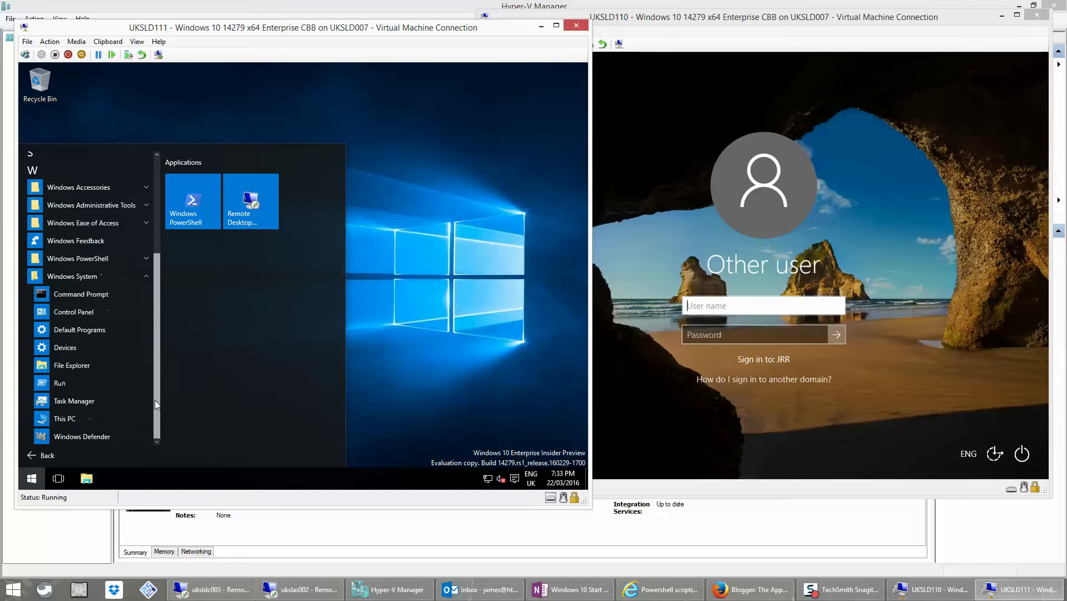
right_click(68, 293)
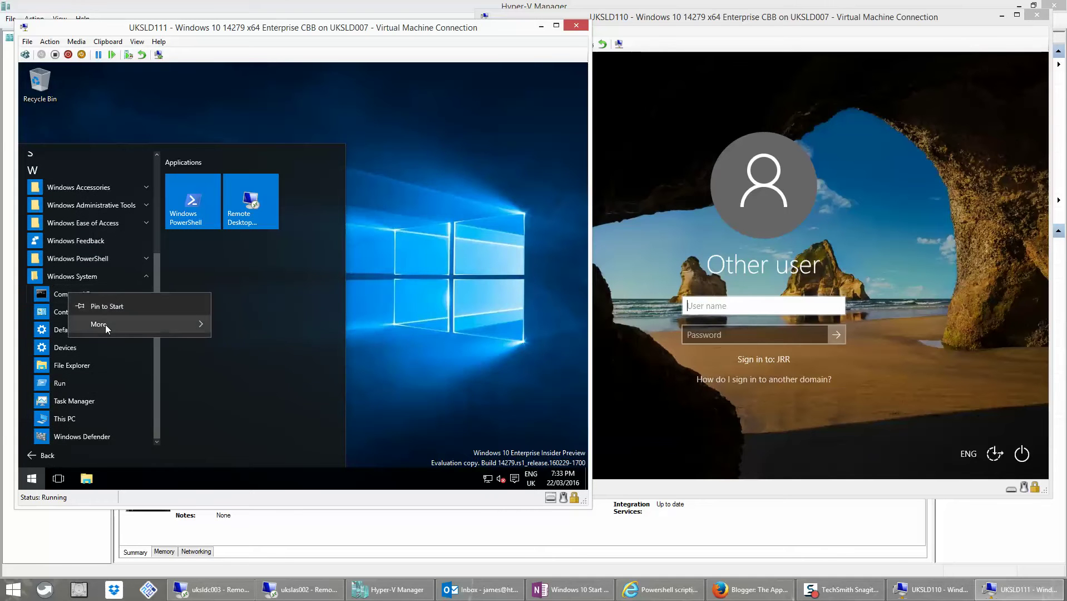
mouse_move(105, 324)
left_click(272, 328)
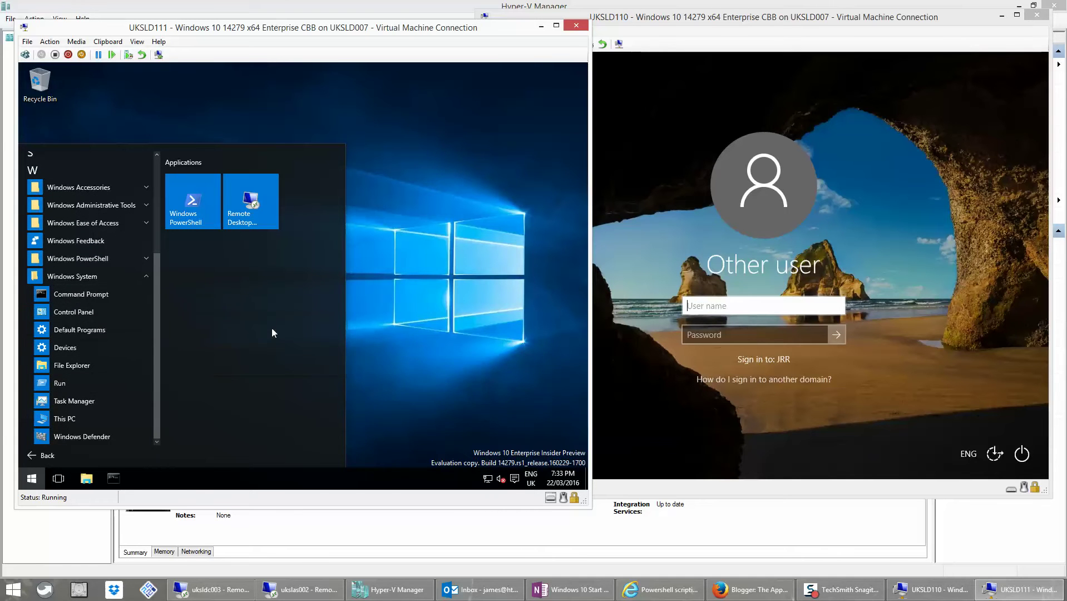
left_click(310, 118)
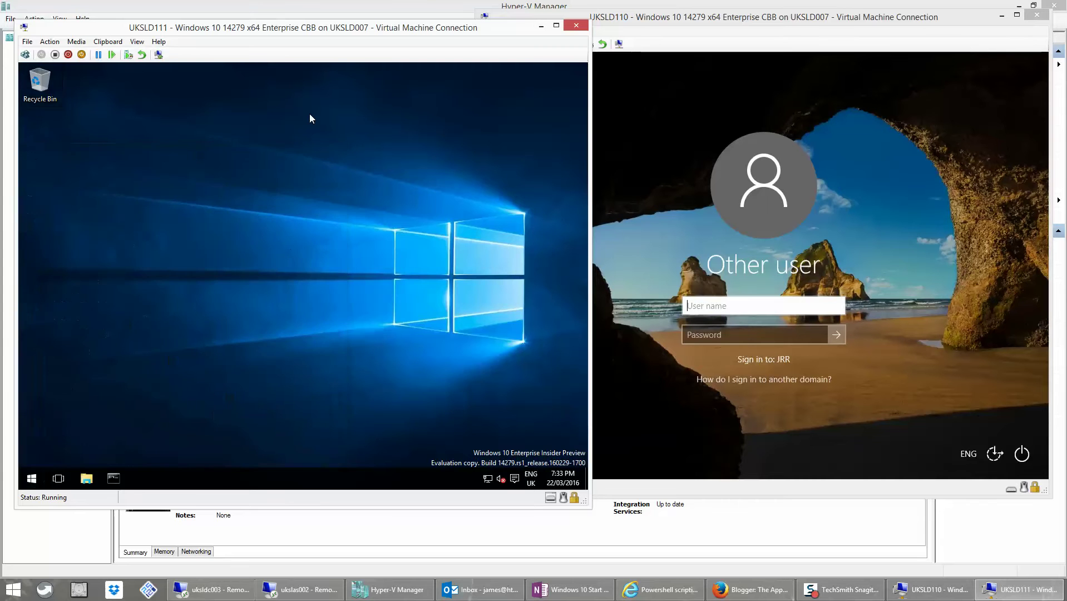
- Sign out of UKSLD111 from the Start account menu and switch to the uksldc003 session
left_click(32, 478)
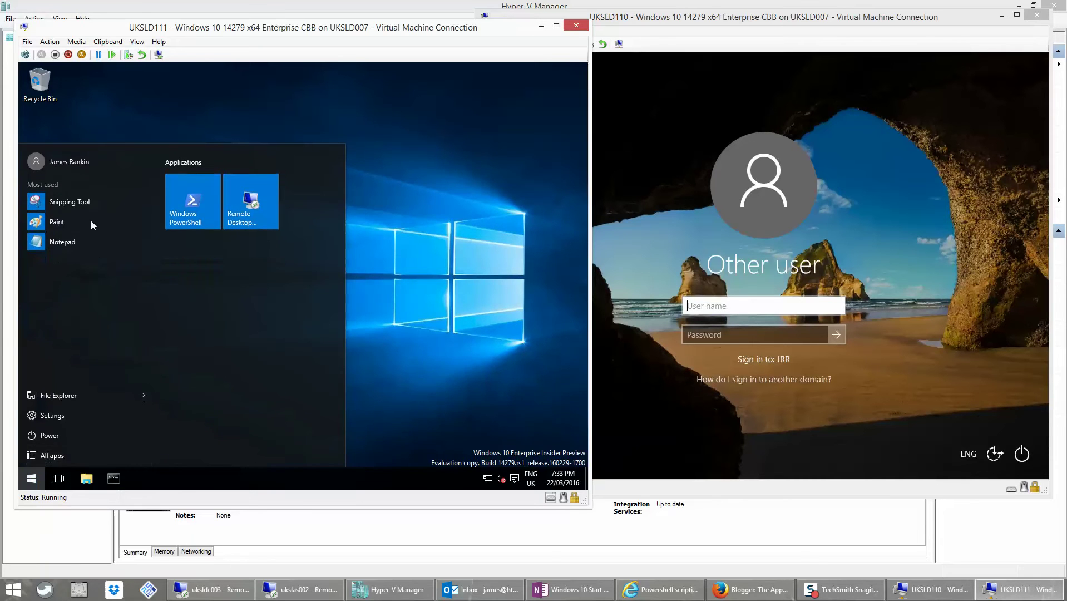
left_click(86, 161)
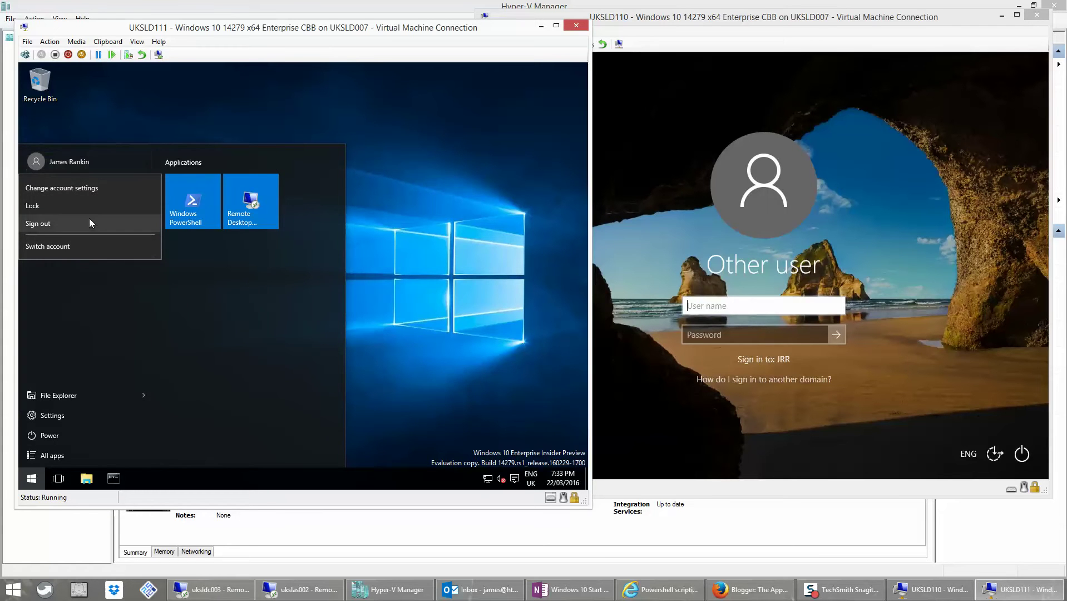
left_click(90, 221)
left_click(233, 593)
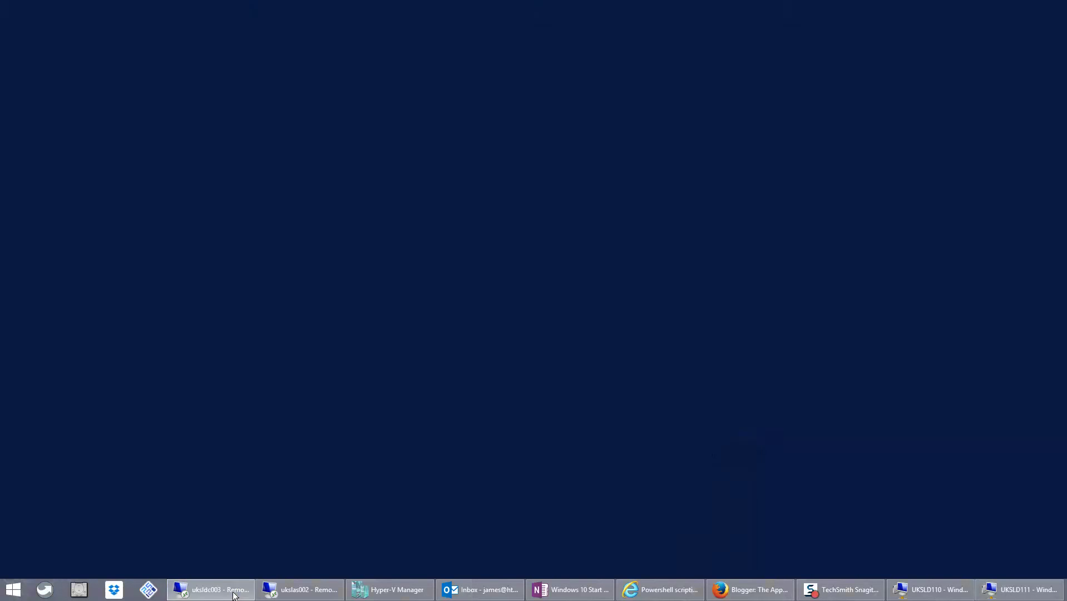
- List the Workstations GPO links and expand C_ProfileHandling's full settings report
left_click(267, 589)
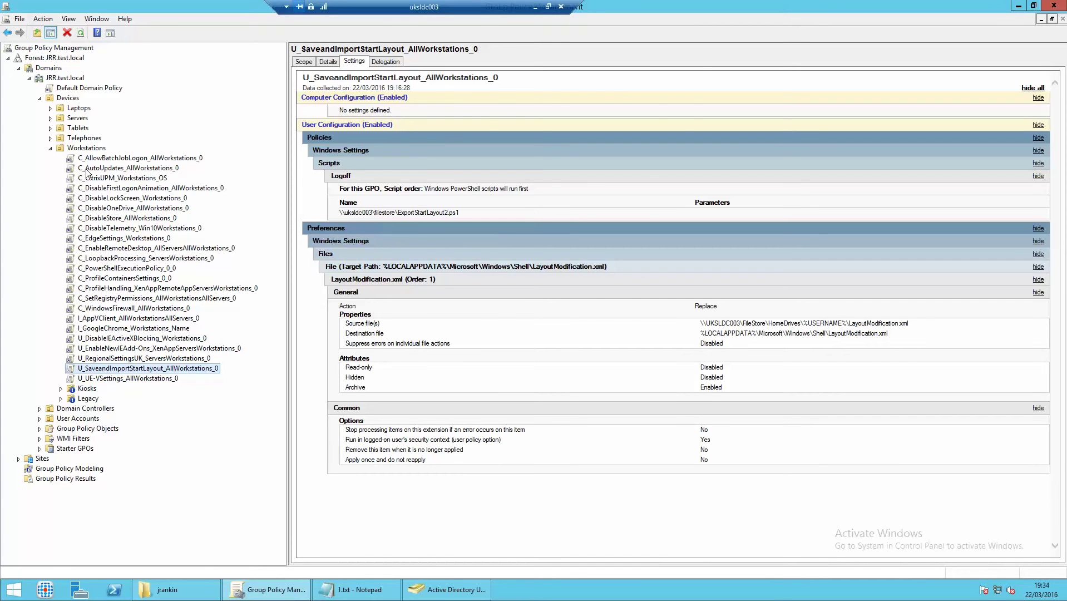
left_click(86, 148)
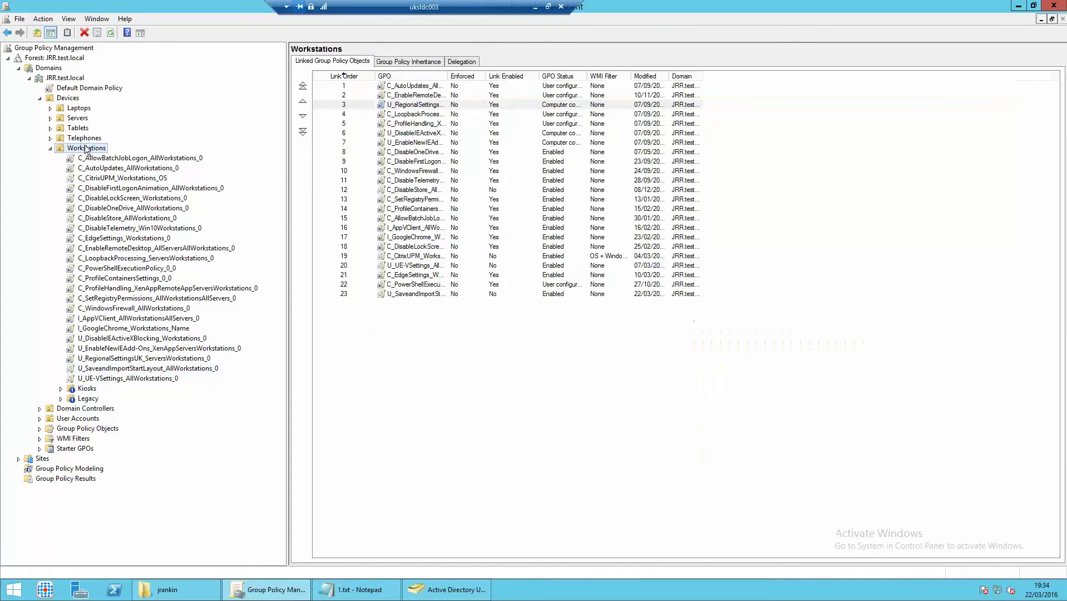
double_click(448, 76)
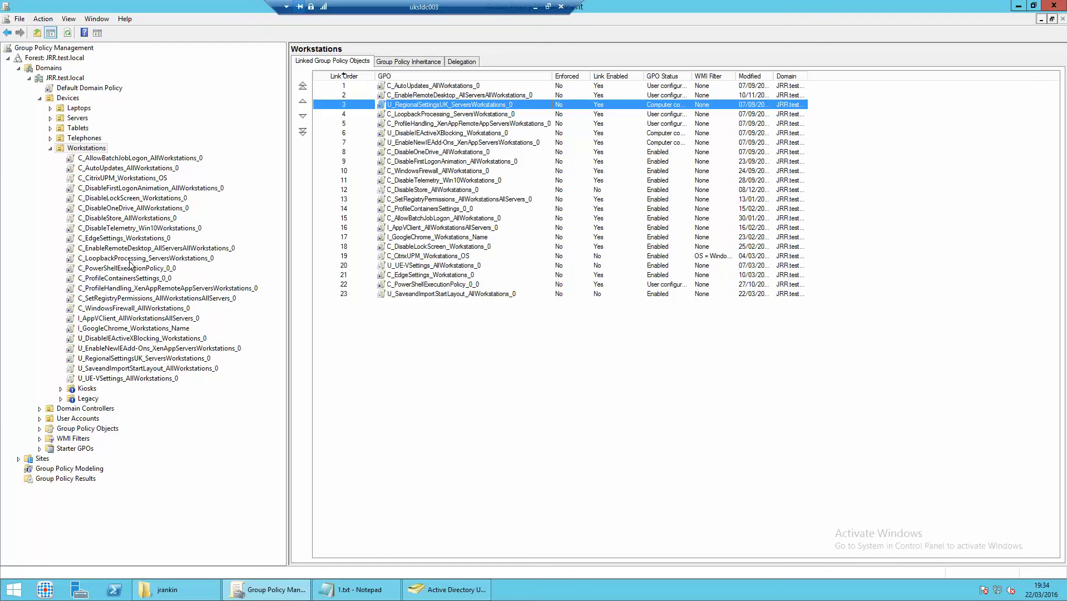
left_click(132, 289)
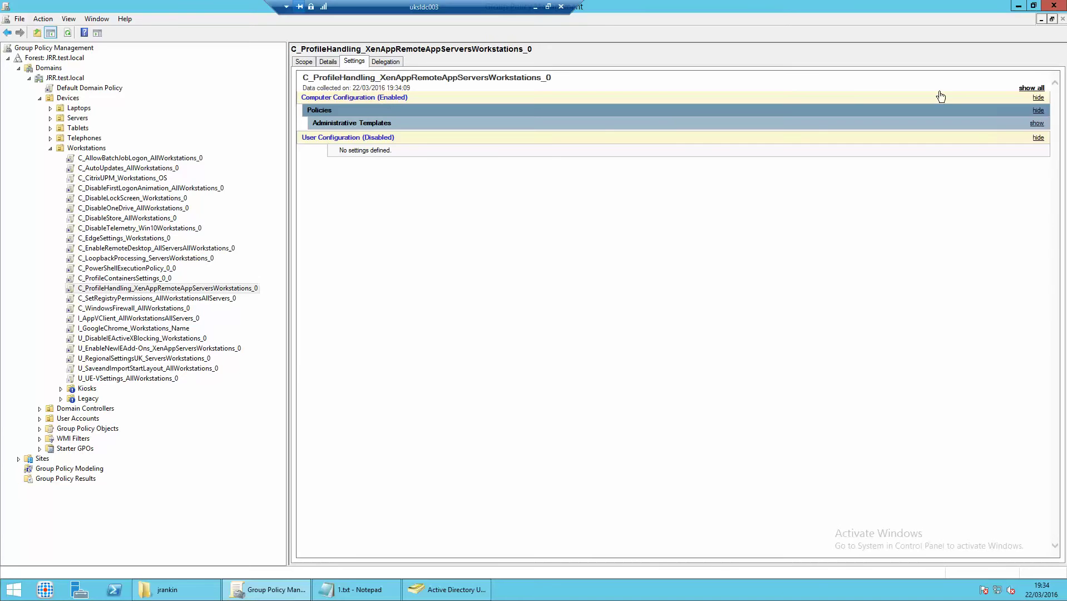
left_click(1031, 87)
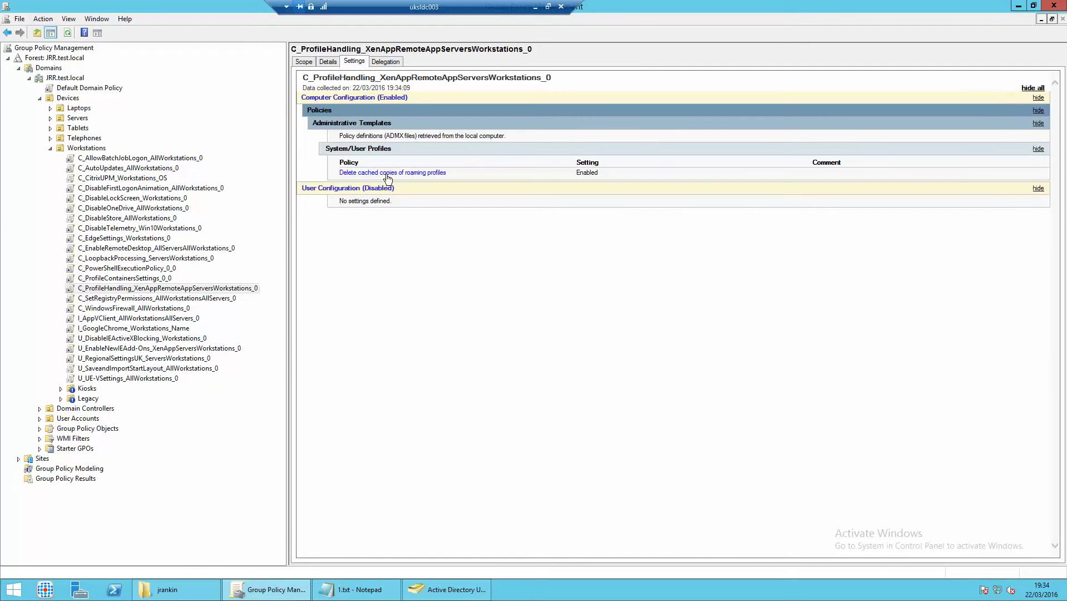
- Open the user's home drive folder on uksldc003, then return to the UKSLD110 sign-in screen
left_click(535, 6)
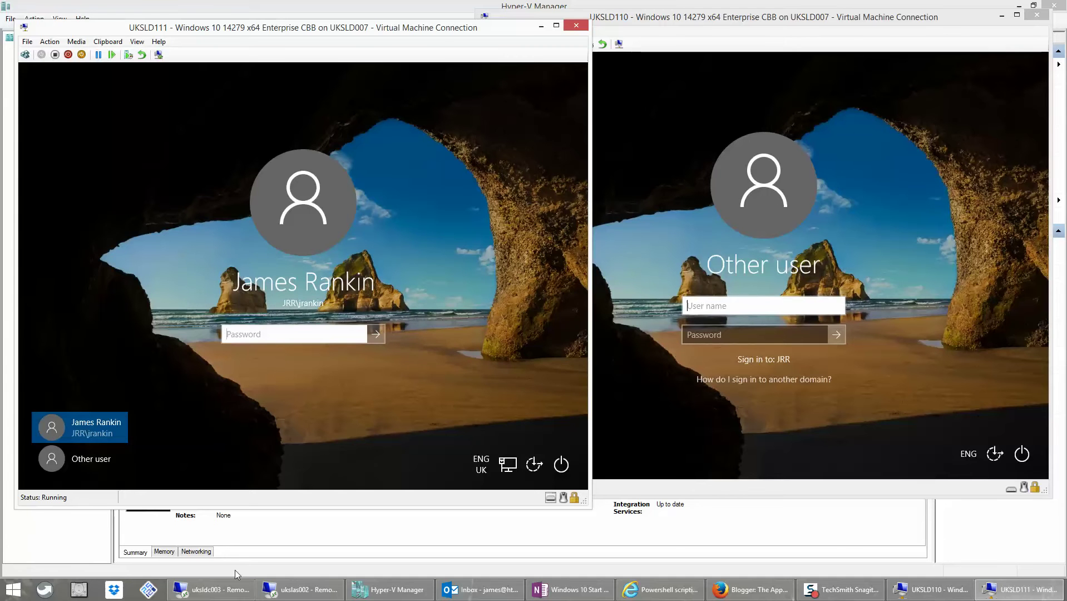
left_click(217, 589)
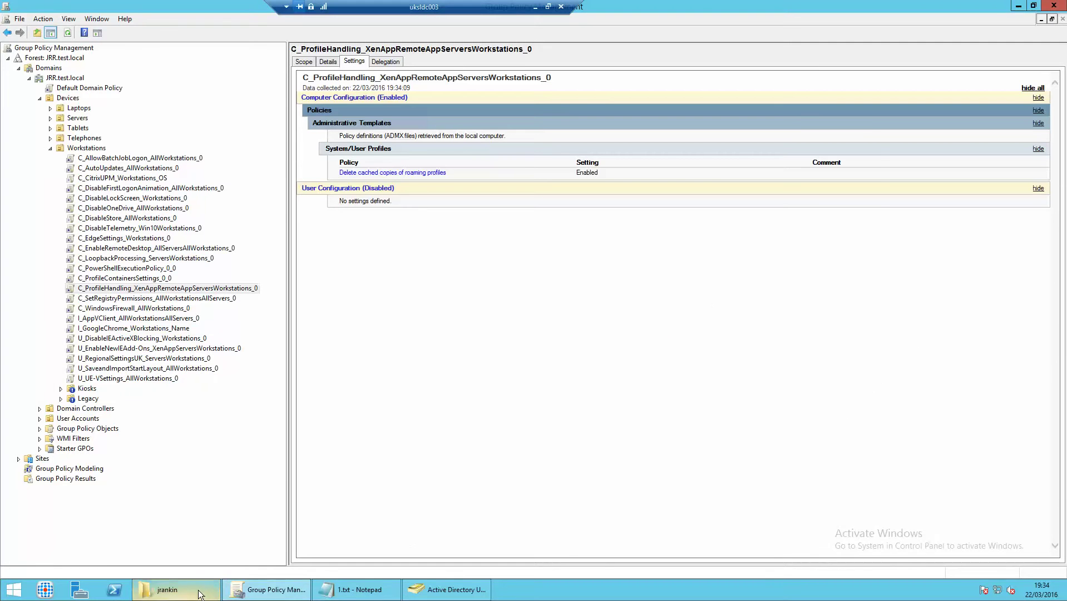
left_click(167, 589)
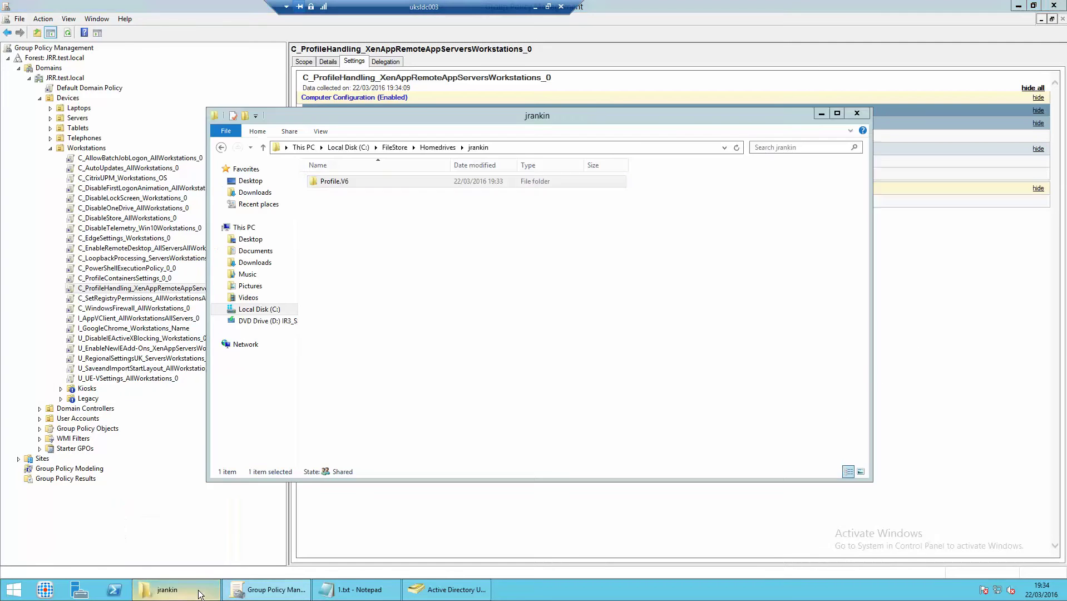
left_click(536, 6)
left_click(690, 272)
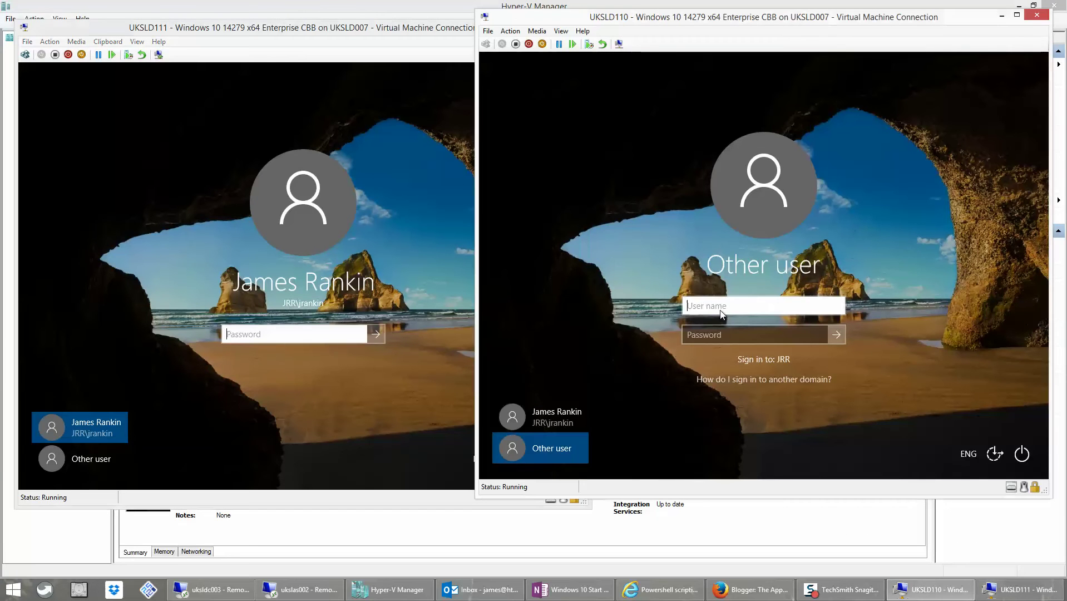
- Sign the domain user into UKSLD110, dismissing the rights error and re-entering the password
type("jrankin")
key("Tab")
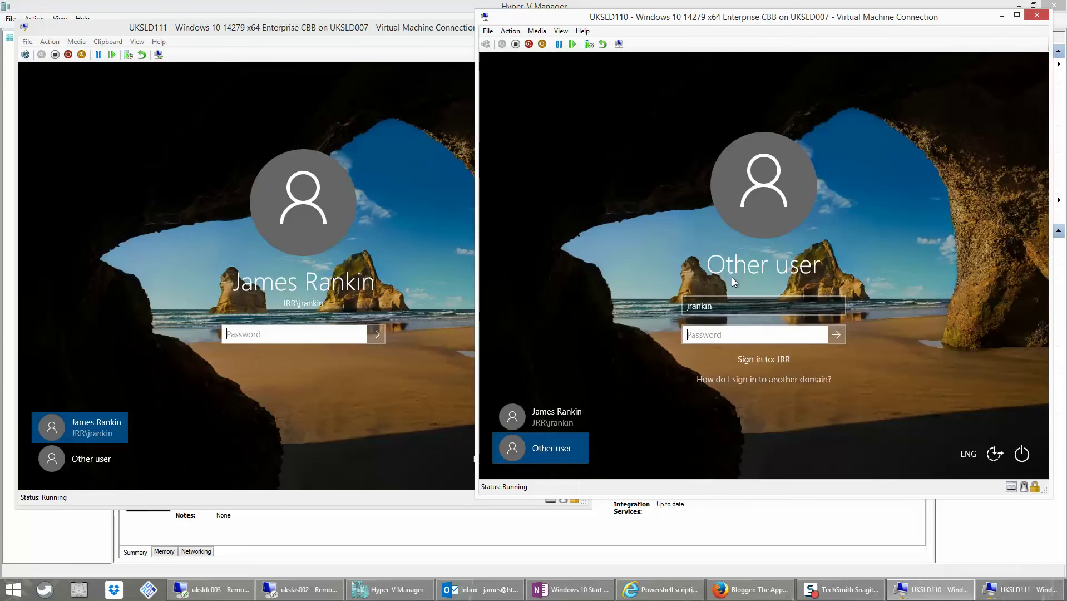
type("**********")
key("Return")
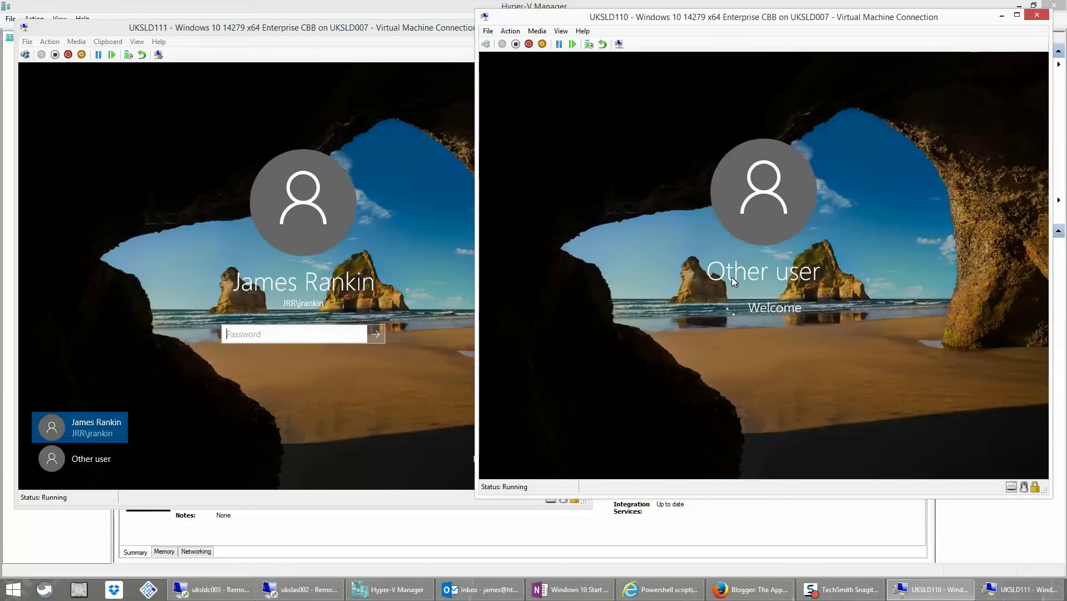
key("Return")
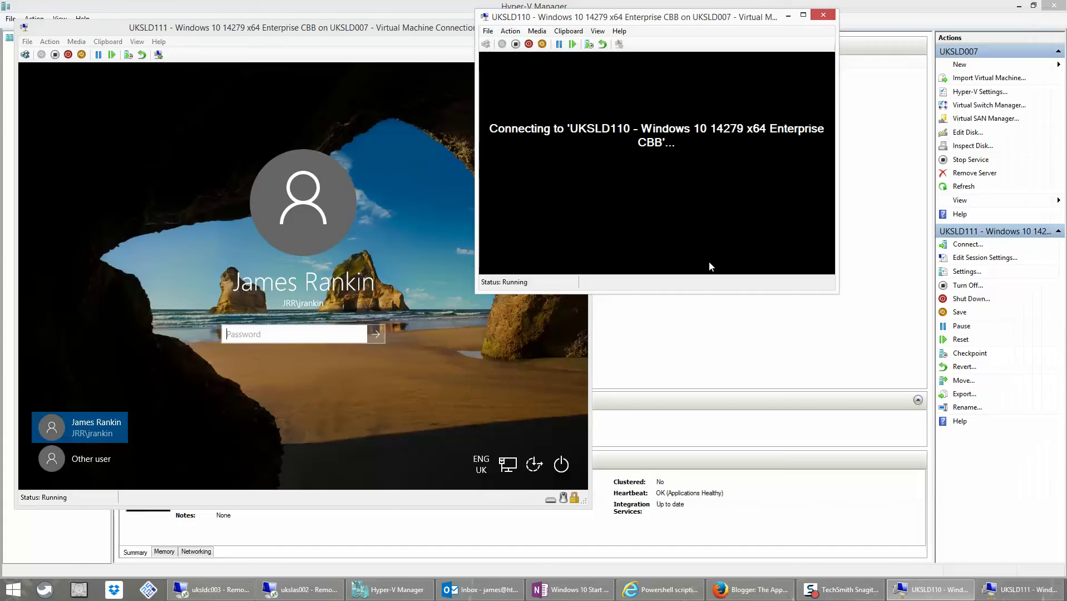
type("**********")
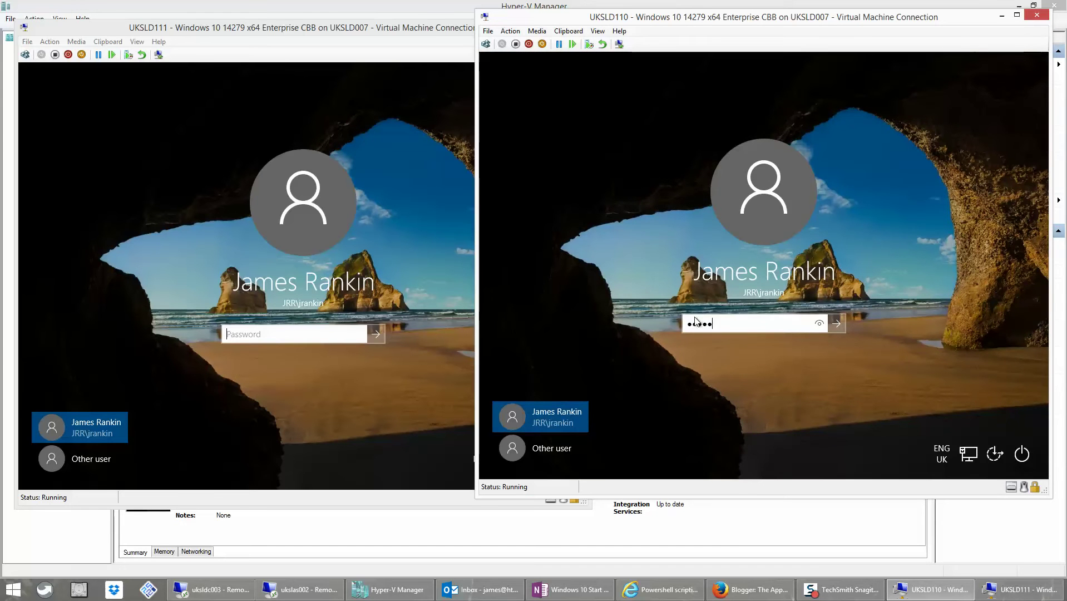
key("Return")
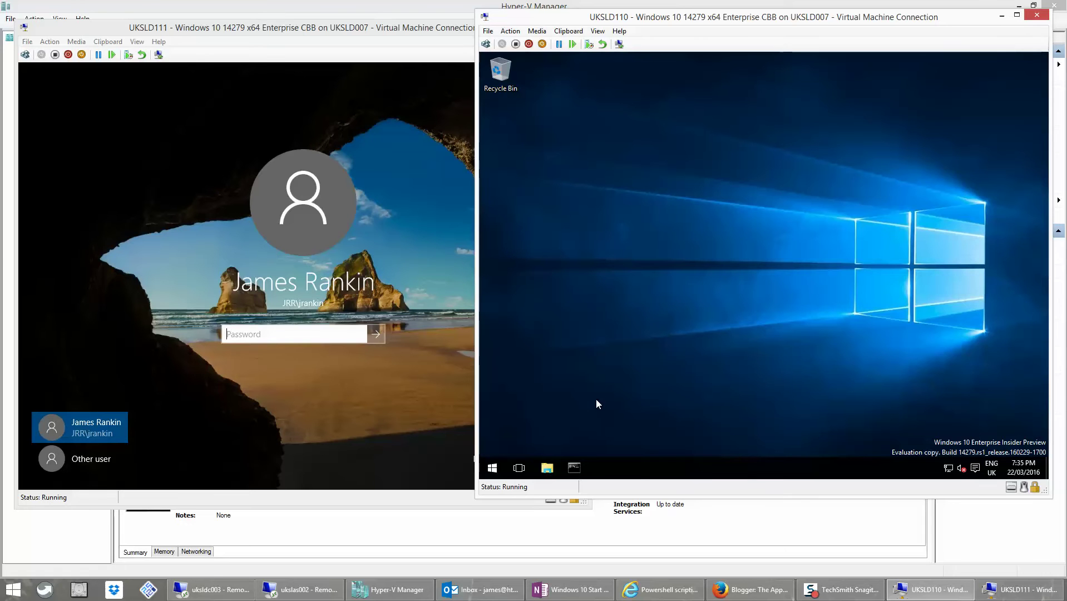
- Sign out of UKSLD110 from the Start menu account tile, choosing Sign out anyway
left_click(493, 466)
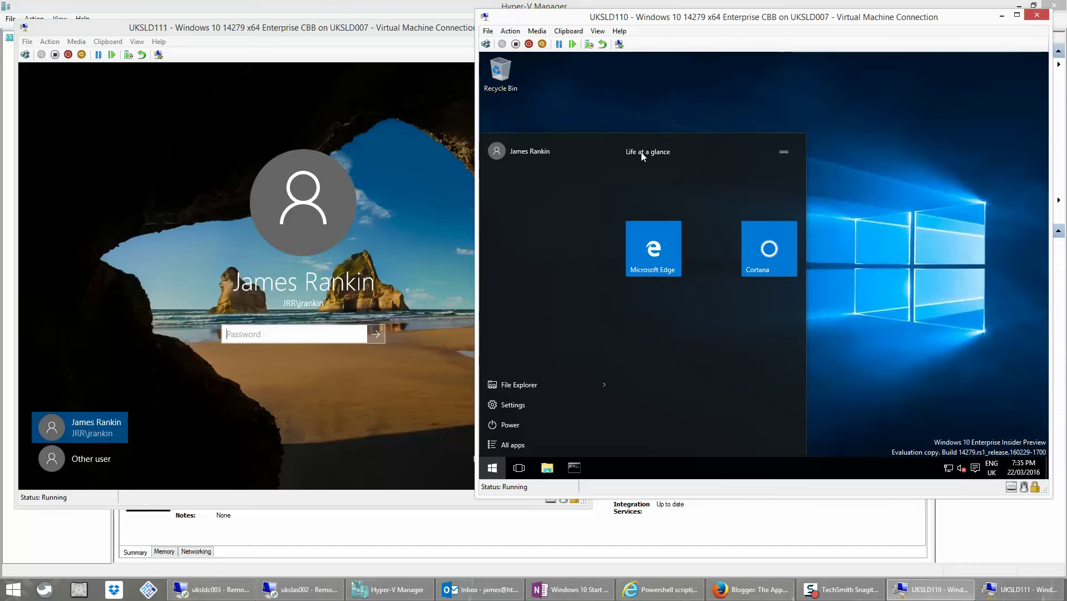
left_click(510, 425)
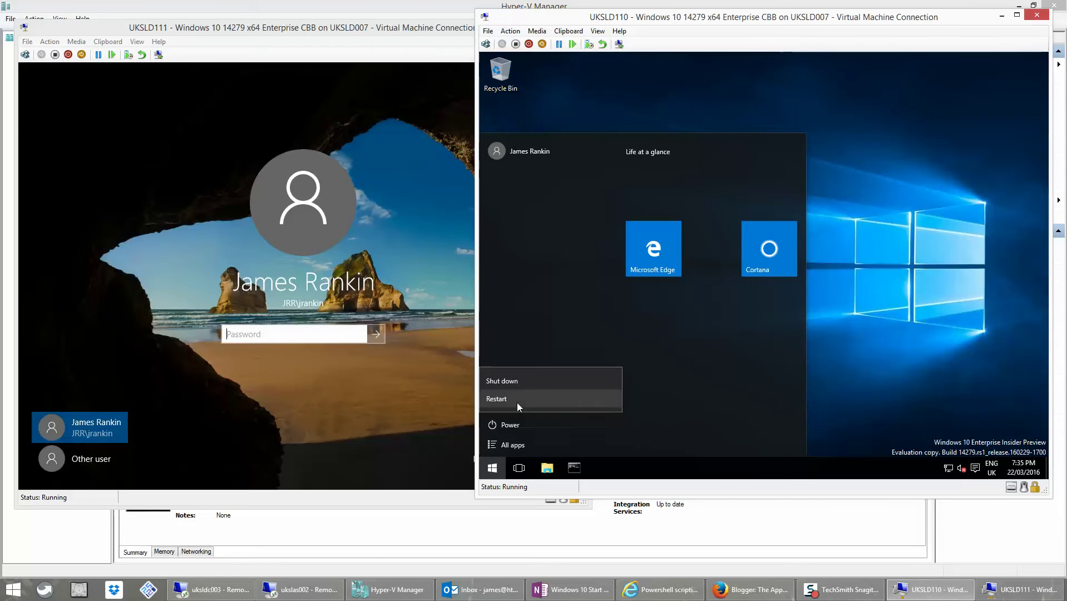
left_click(559, 277)
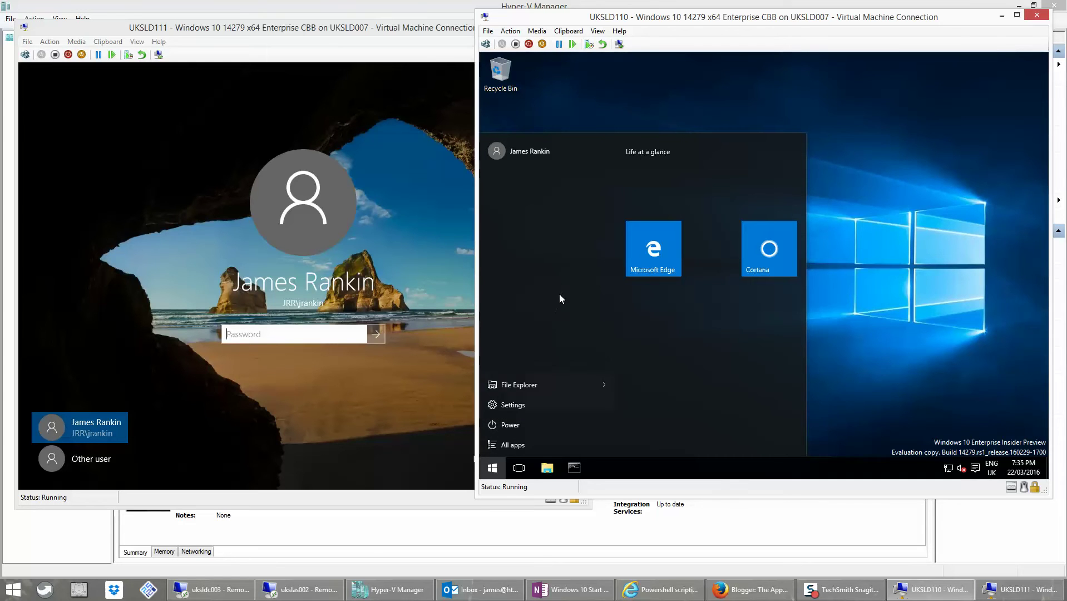
left_click(538, 155)
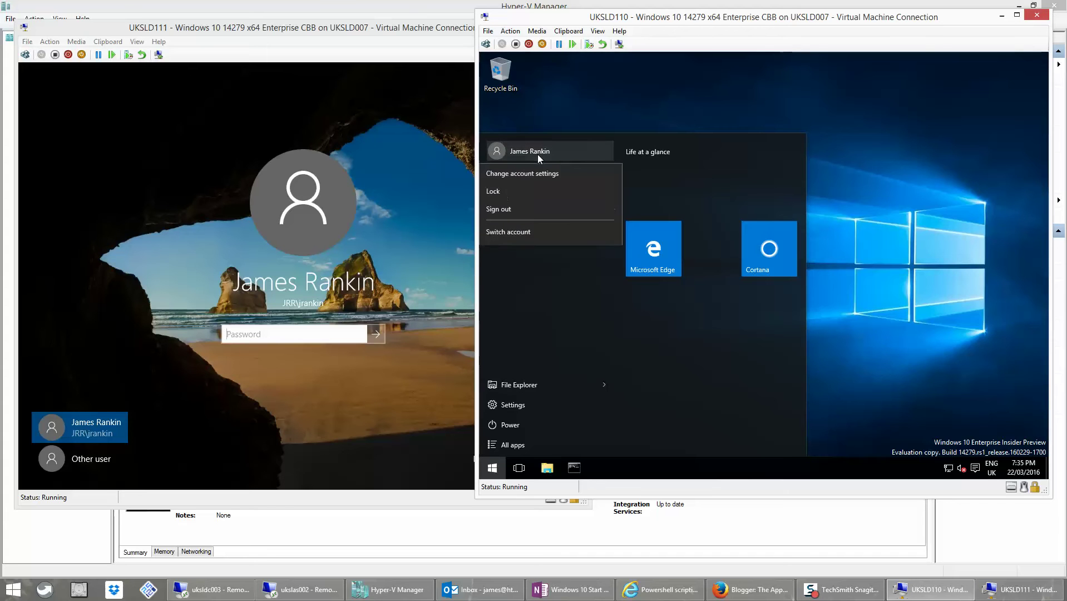
left_click(528, 212)
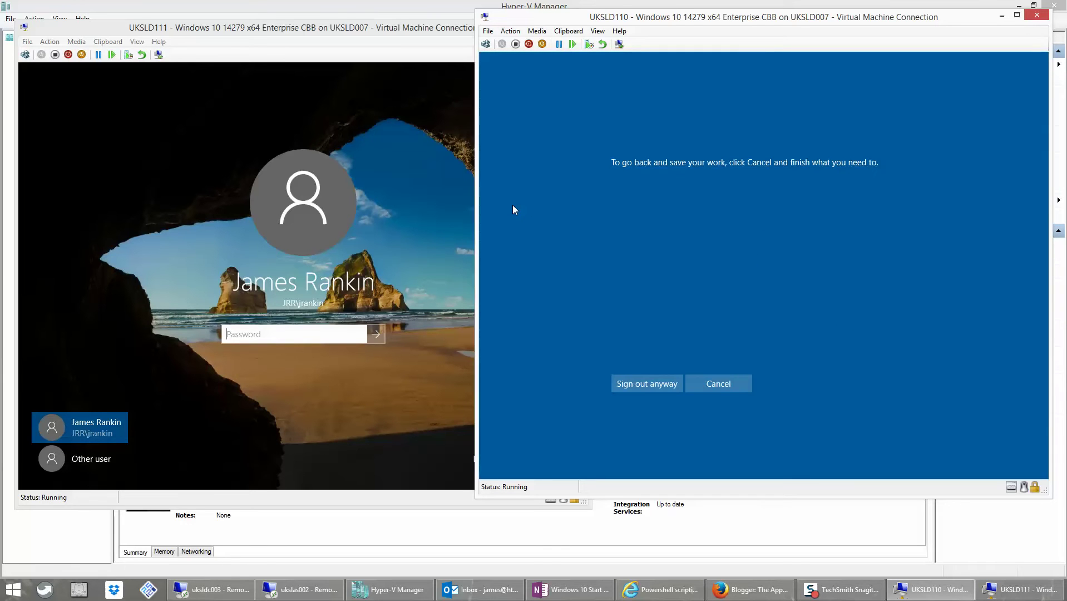
left_click(643, 384)
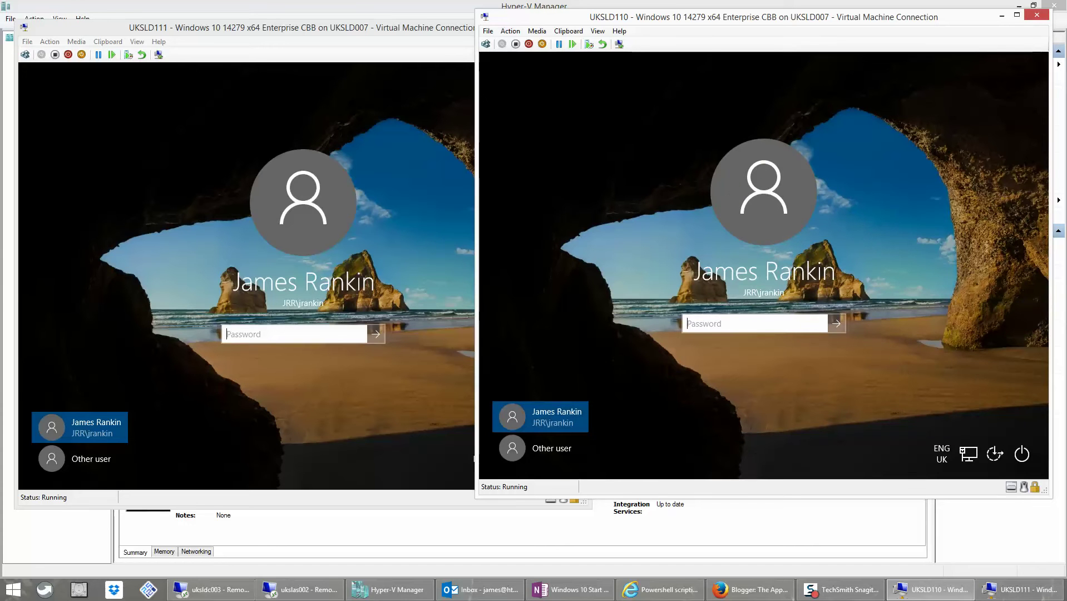
- Open c:\users on the uksldc003 server through the Win+X Run dialog
left_click(214, 587)
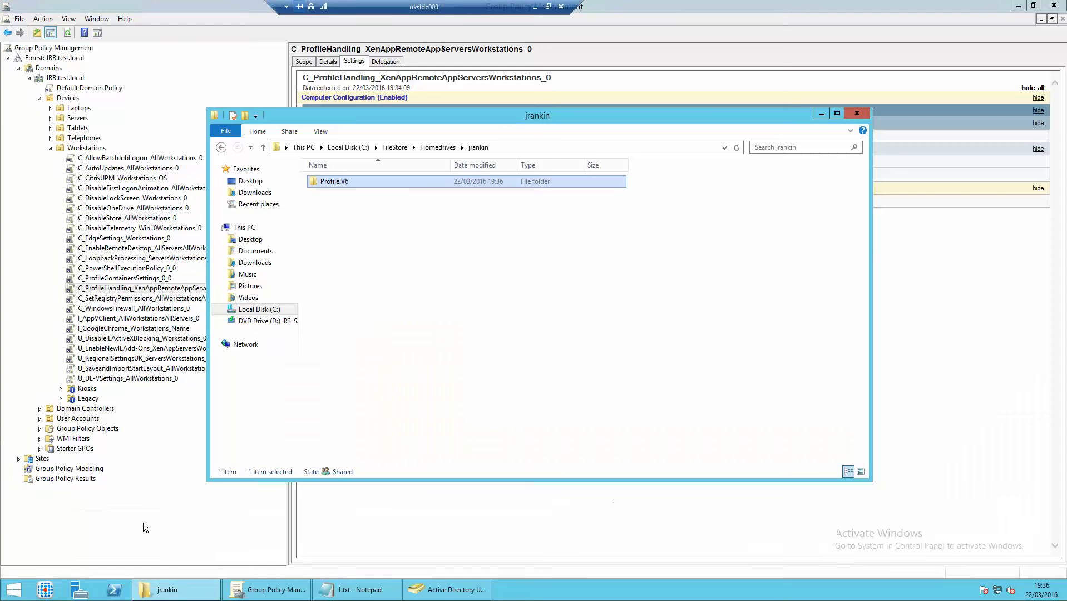
right_click(14, 589)
left_click(59, 554)
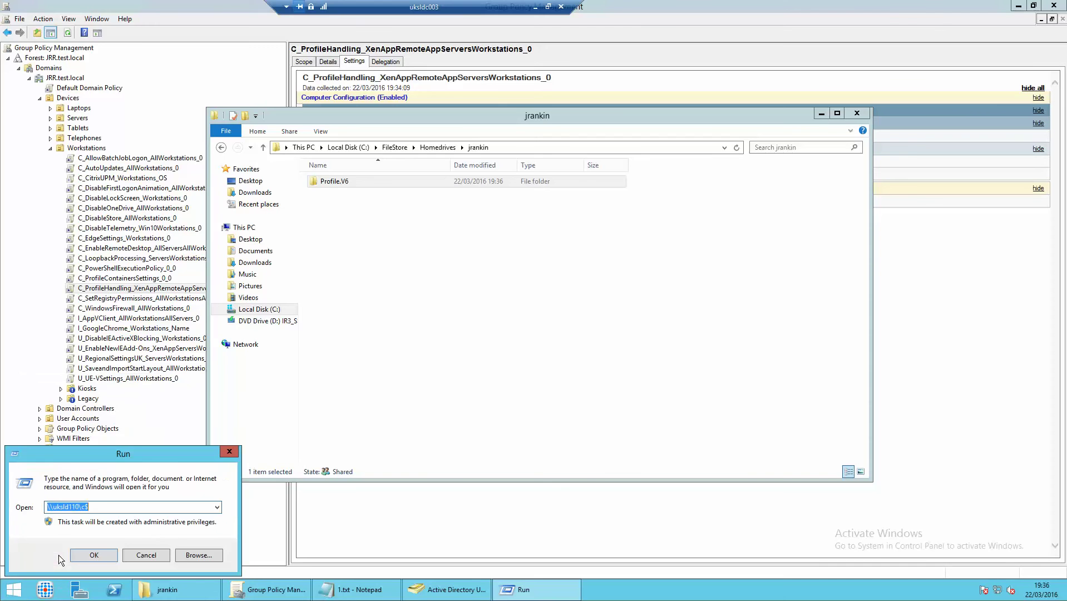
type("c:\\users")
key("Return")
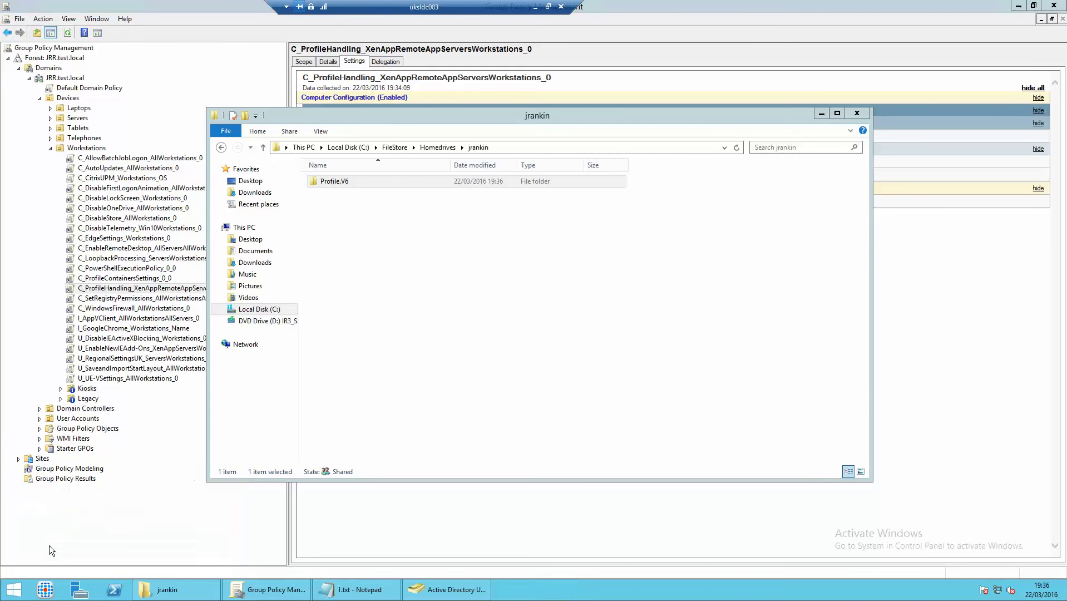
- Inspect administrator.JRR's AppData Roaming and Local folders, then close that window
double_click(378, 223)
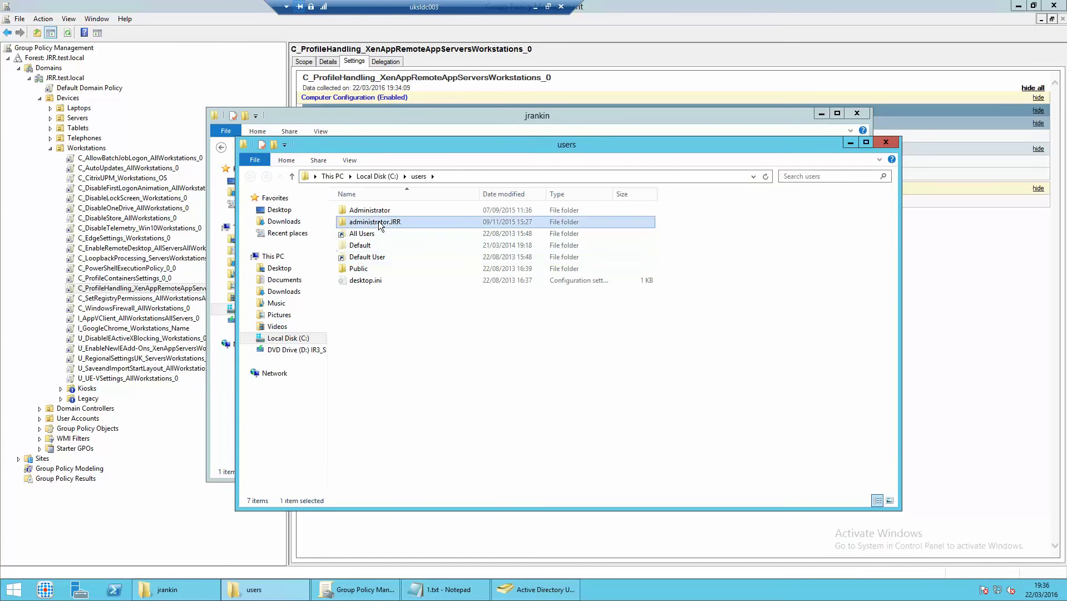
double_click(362, 210)
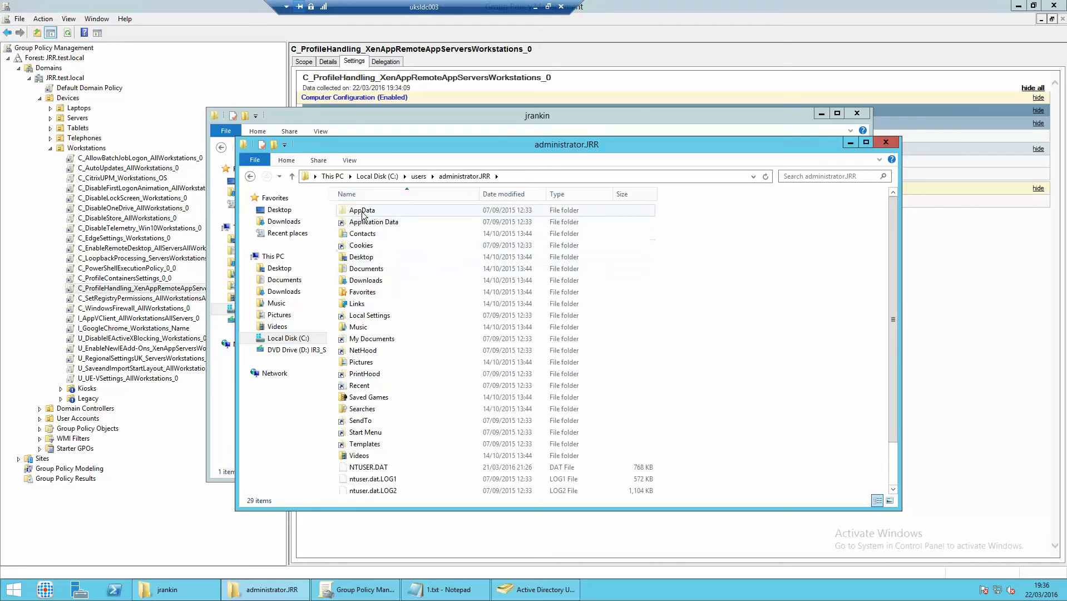
left_click(358, 235)
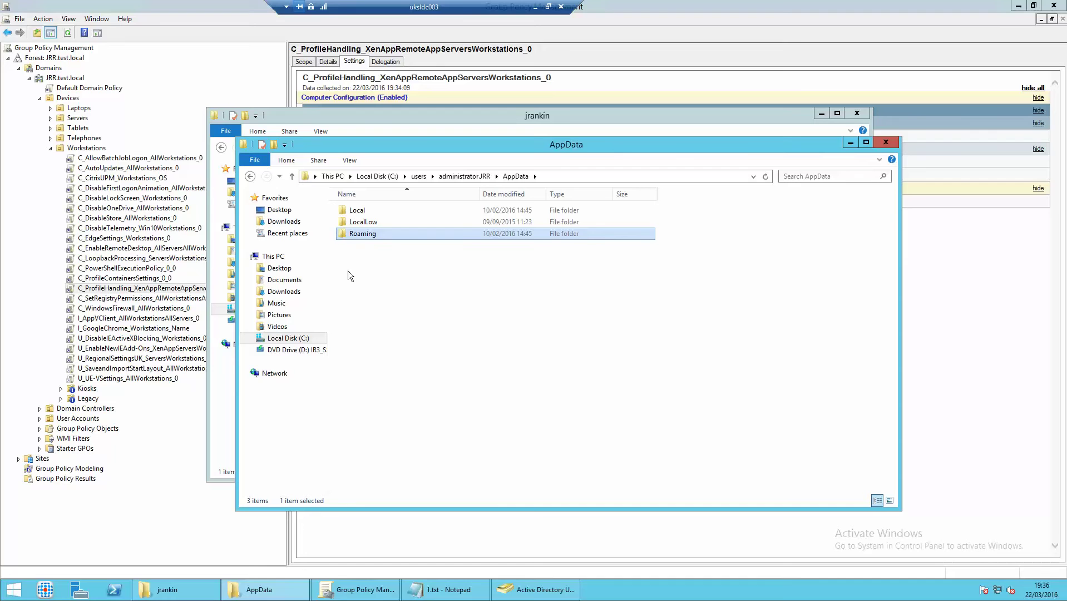
left_click(364, 212)
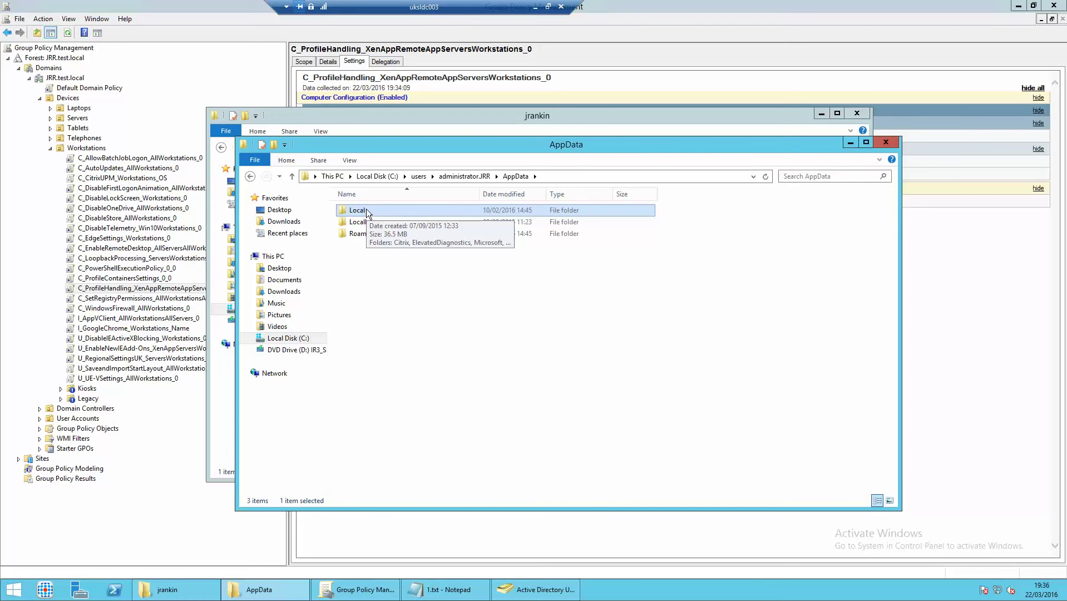
left_click(889, 142)
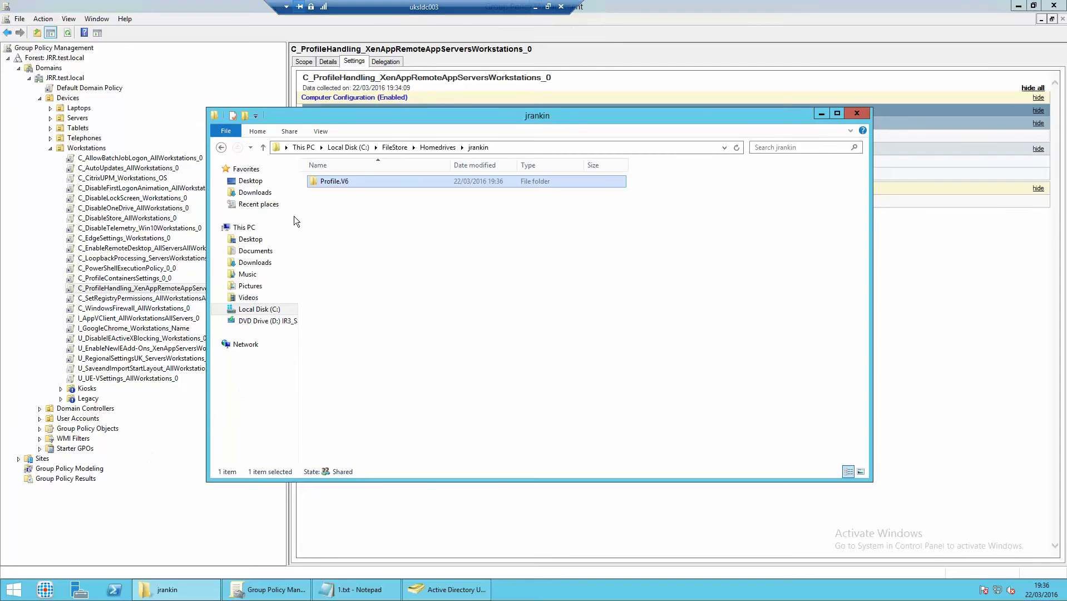
- Minimise the uksldc003 Remote Desktop window to show both VM sign-in screens
left_click(533, 8)
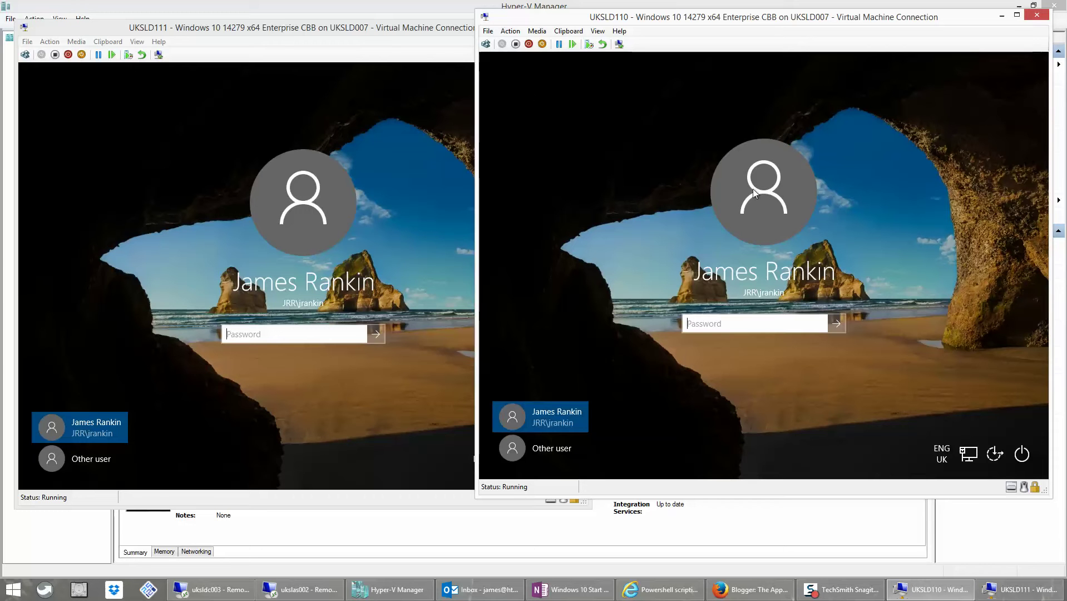
- Launch Notepad and type %LOCALAPPDATA%\Microsoft\Windows\Shell\LayoutModification.xml, fixing the extra 's'
left_click(13, 590)
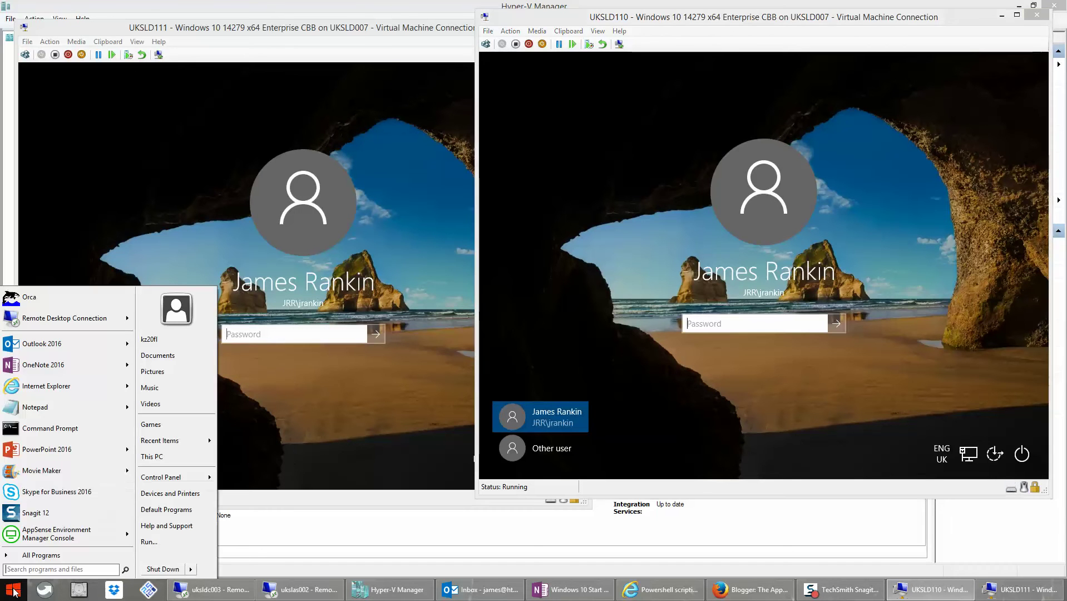
left_click(70, 389)
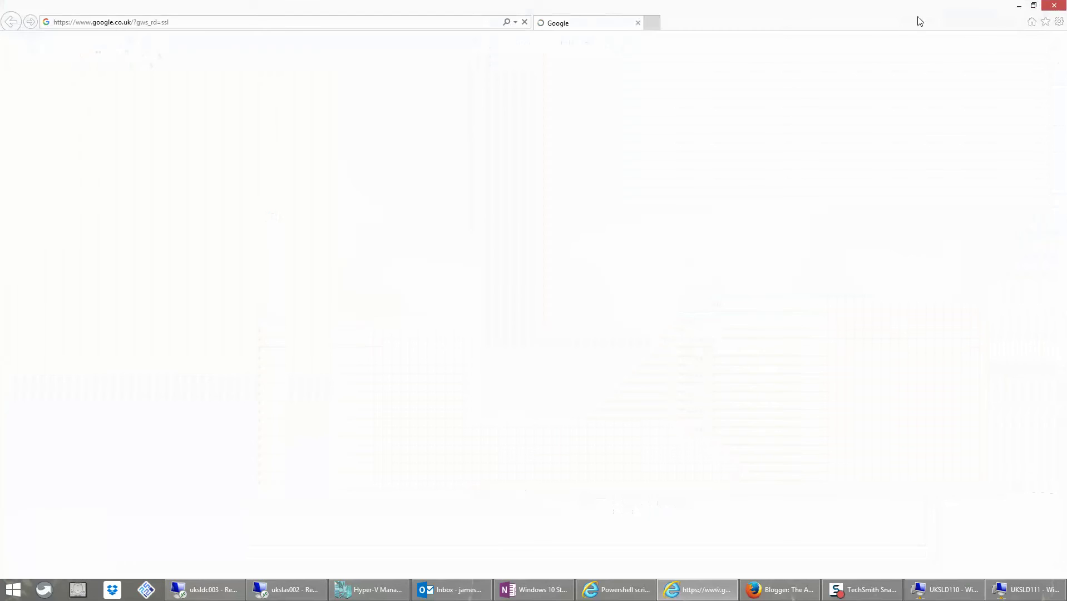
left_click(1052, 6)
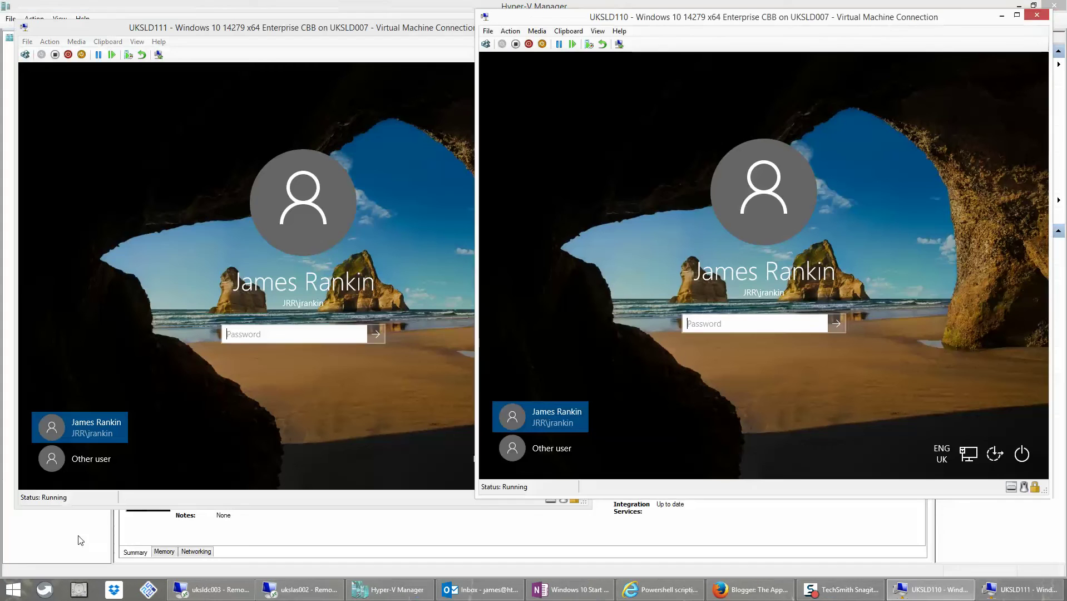
left_click(13, 594)
left_click(69, 409)
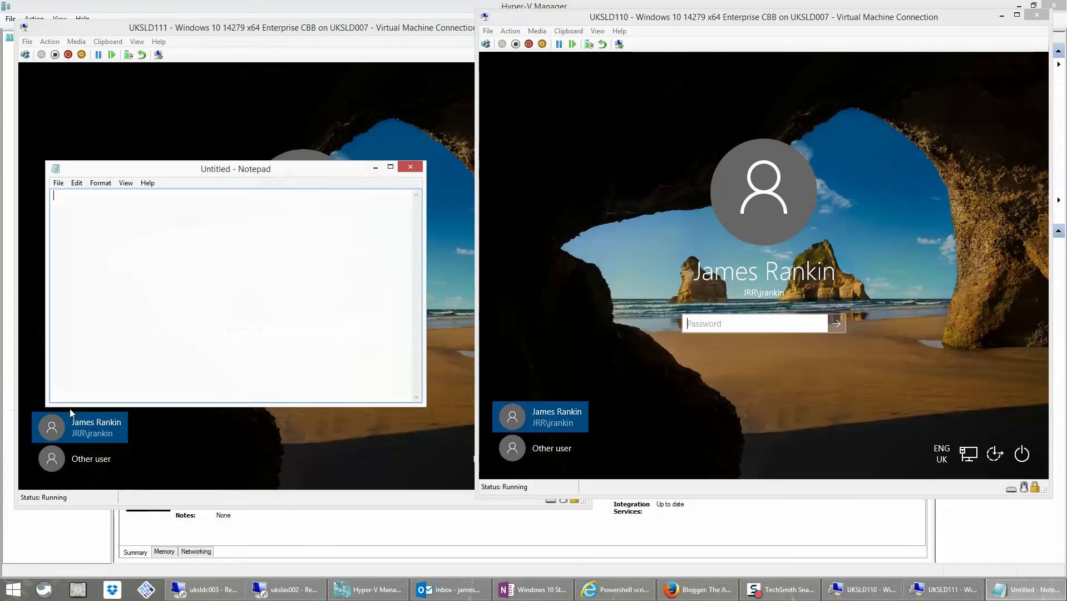
left_click_drag(358, 172, 377, 111)
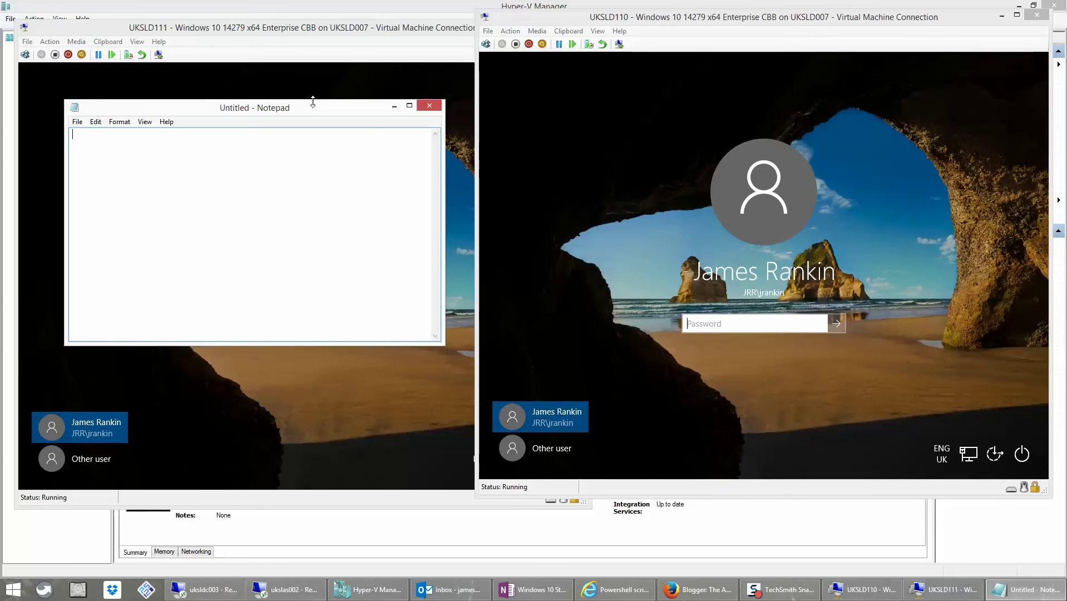
type("%LOCALAPPDATA%\\Microsoft")
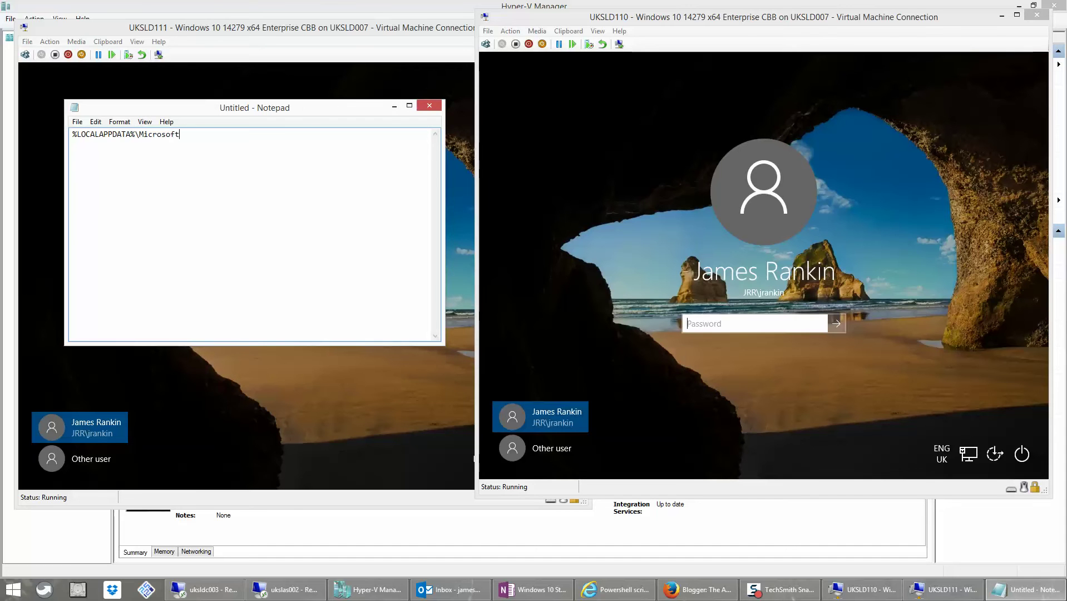
type("\\Windows\\Shell\\LayoutModificatio")
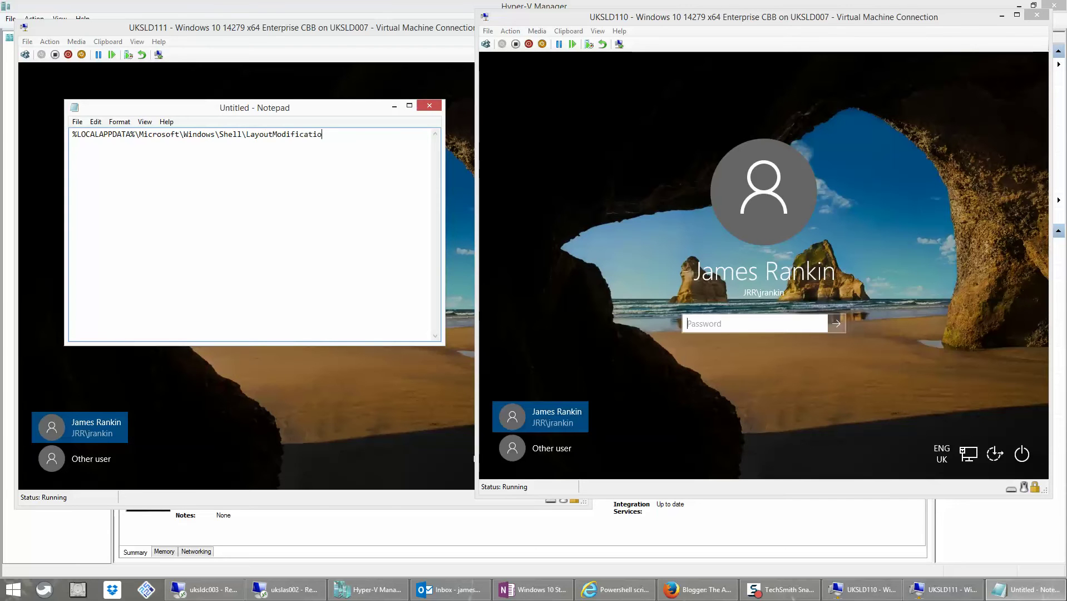
type("ns.xml")
key("BackSpace")
key("End")
- Add line %LOCALAPPDATA\TileDataLayer\Database\vedatamodel.edb, select the first path, and close Notepad
key("Return")
type("%LOCALAPPDATA\\TileDa")
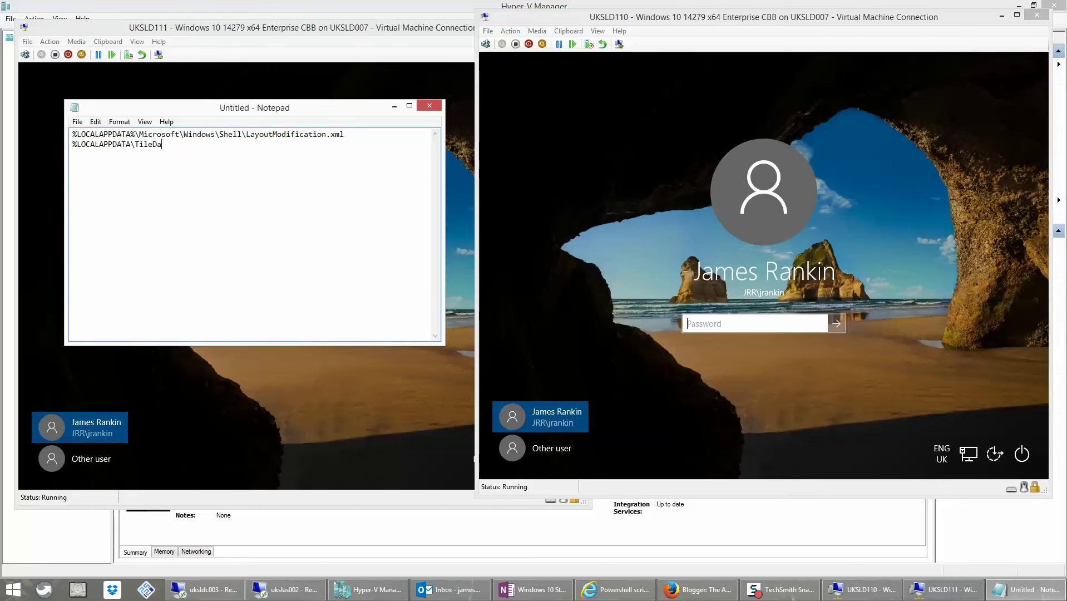
type("taLayer\\Database\\vedatamodel.edb")
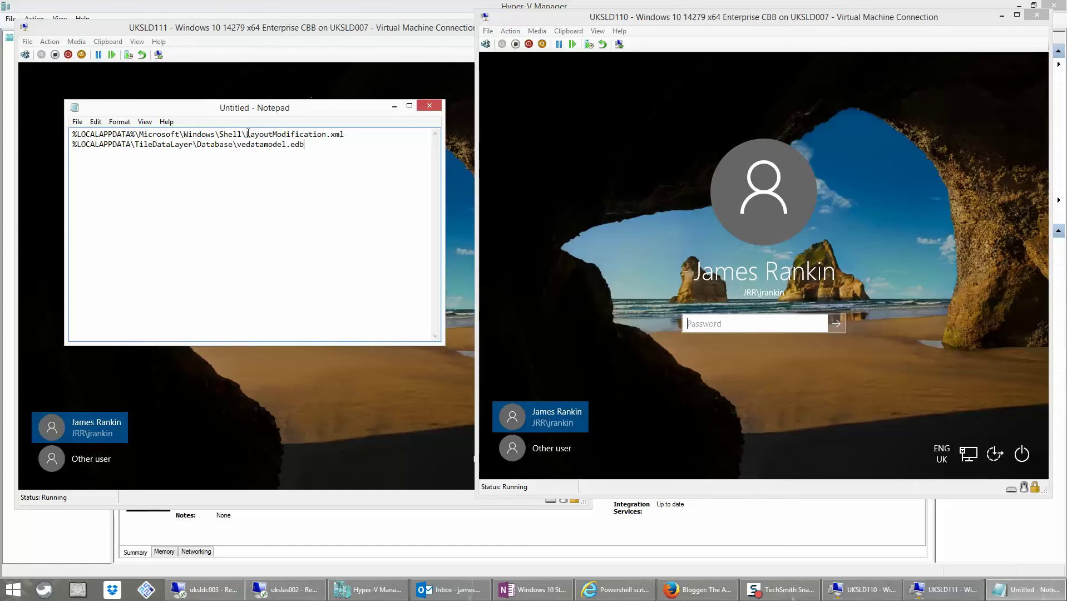
left_click_drag(327, 134, 71, 134)
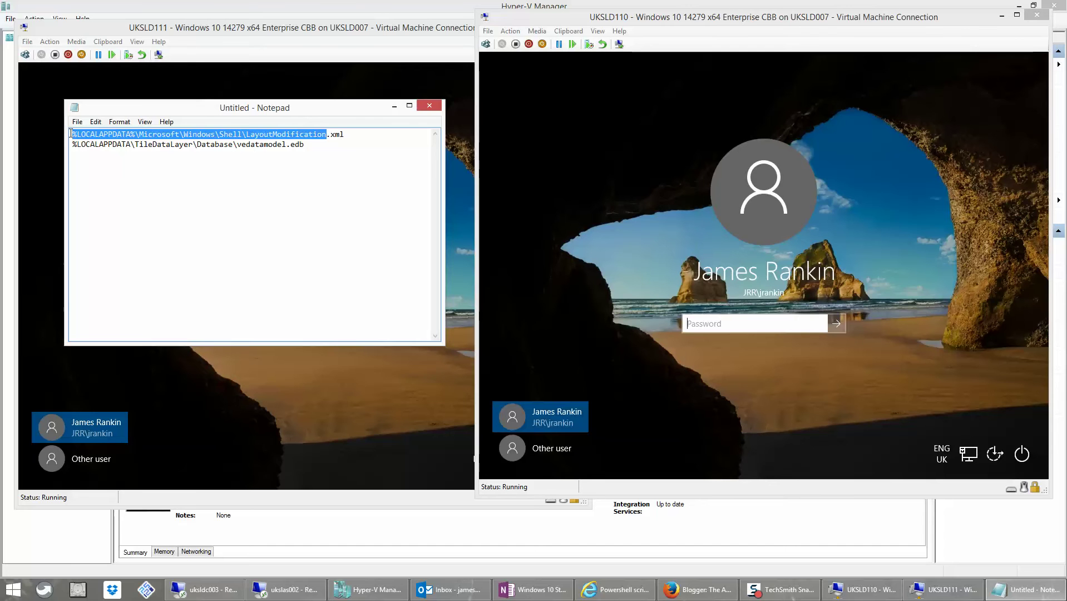
left_click(429, 105)
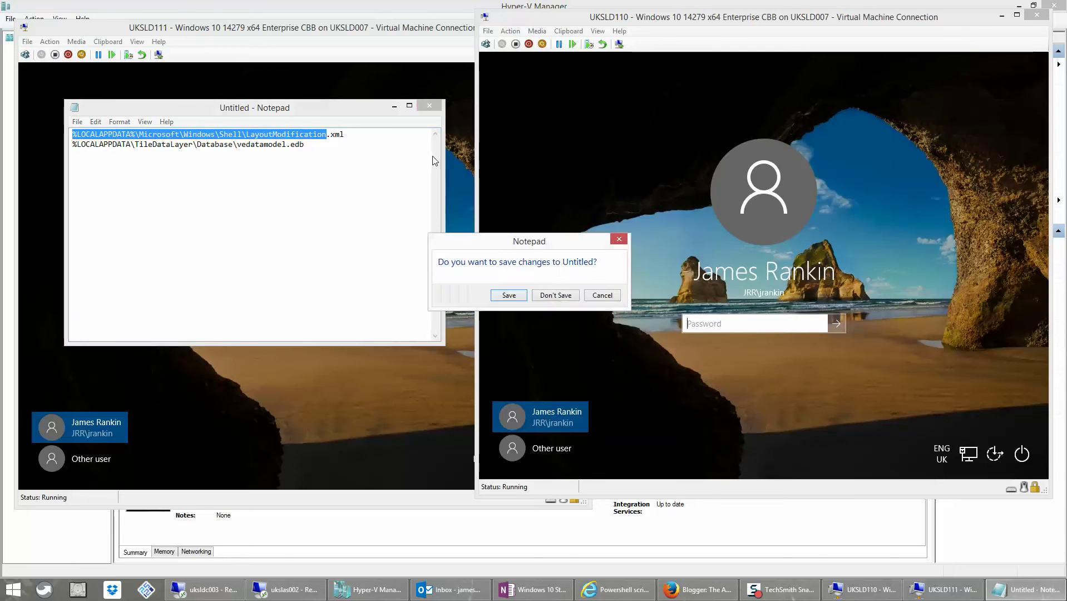
- Discard the note and show U_SaveandImportStartLayout_AllWorkstations_0's settings report on uksldc003
left_click(571, 295)
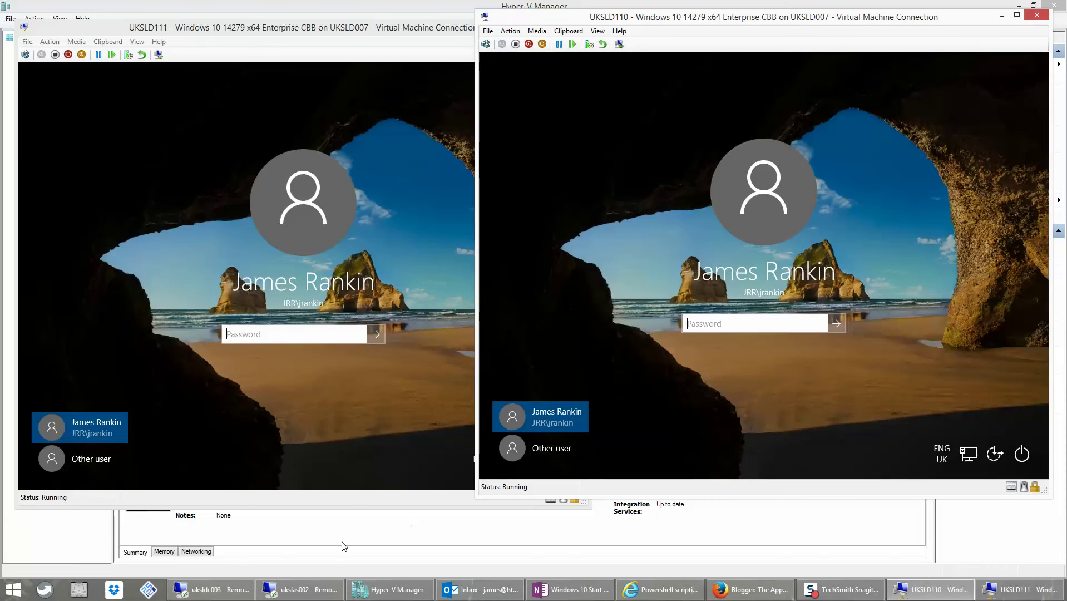
left_click(211, 589)
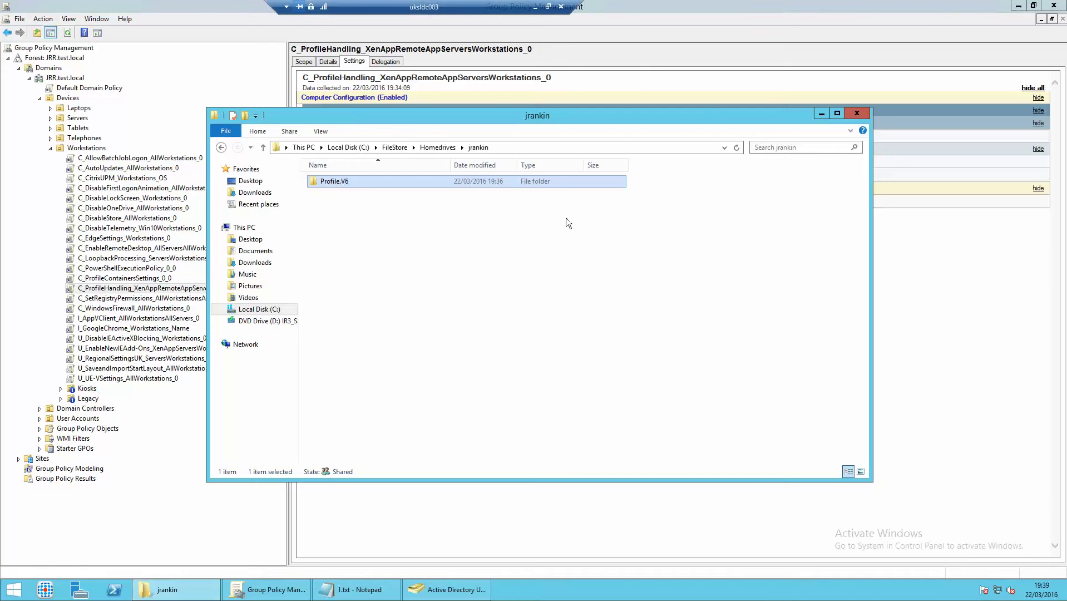
left_click(822, 113)
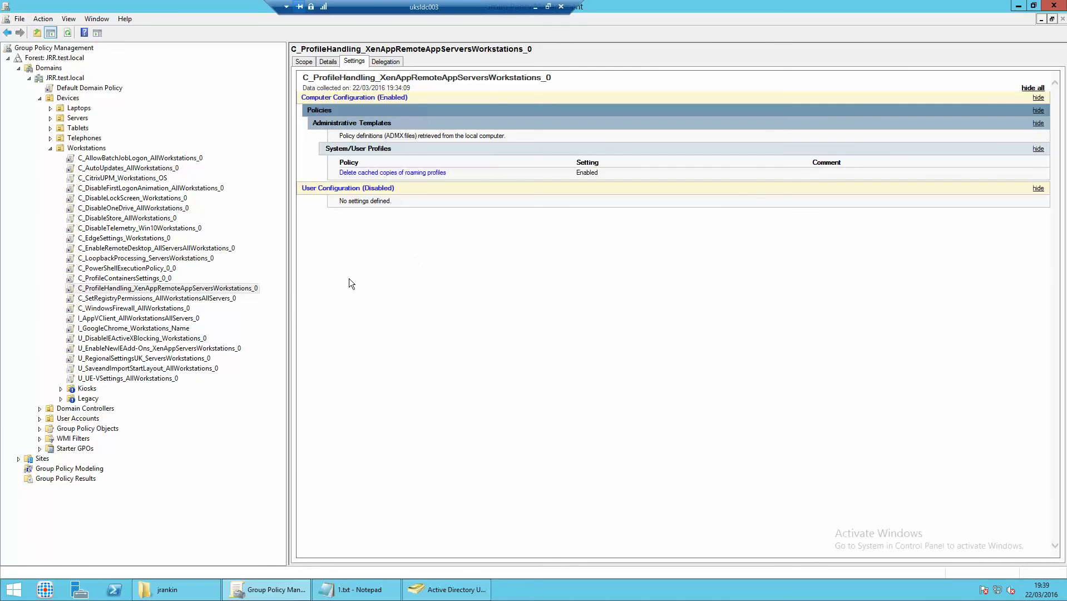
left_click(134, 369)
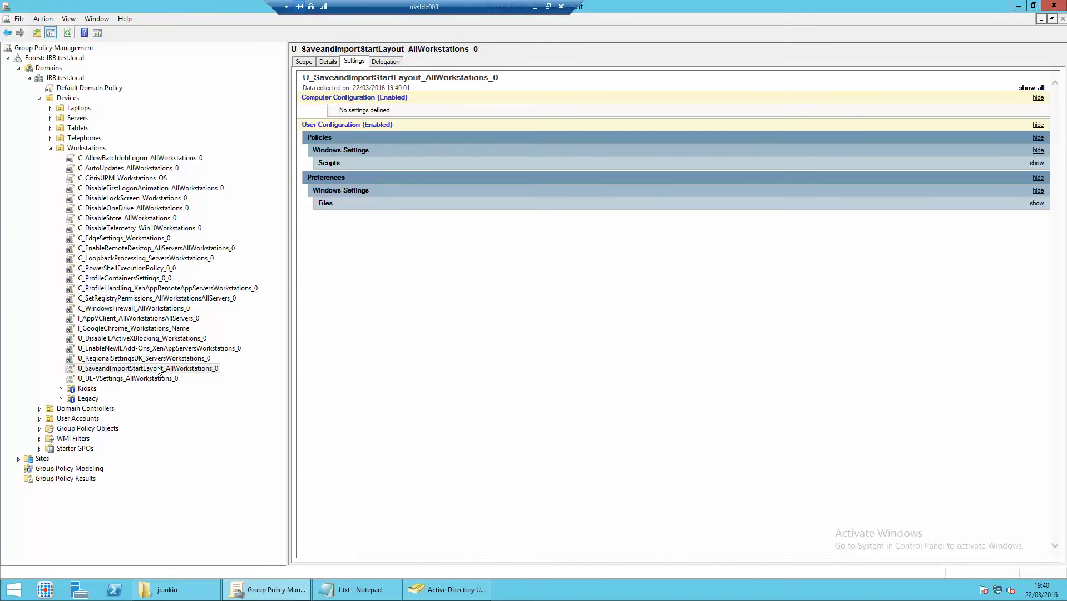
- Expand the start-layout GPO's full settings report and highlight the ExportStartLayout2.ps1 logoff script path
right_click(128, 373)
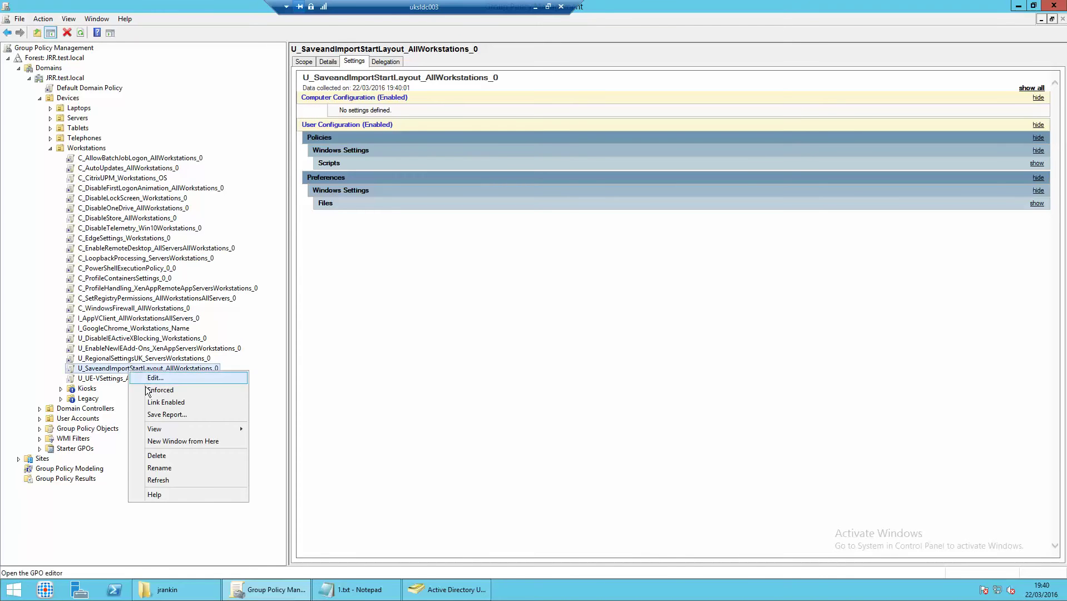
key("Escape")
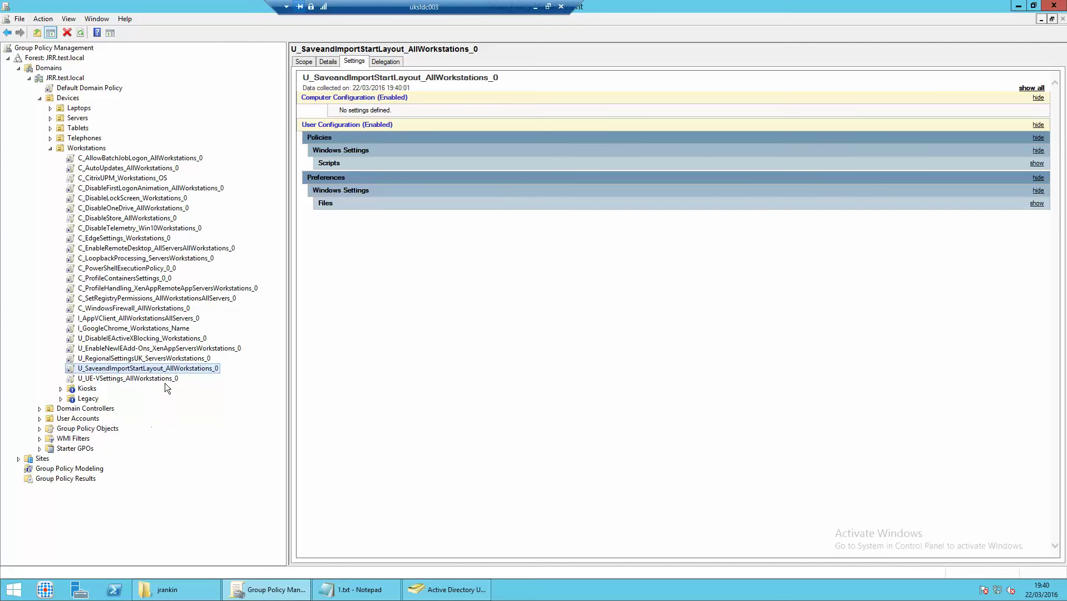
left_click(1032, 88)
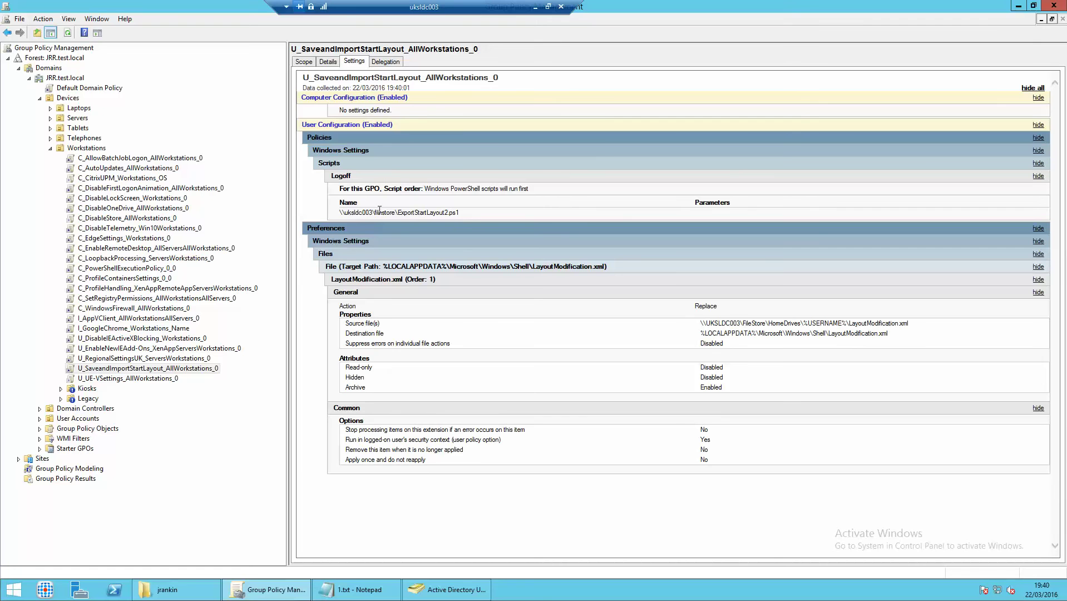
left_click_drag(341, 210, 463, 212)
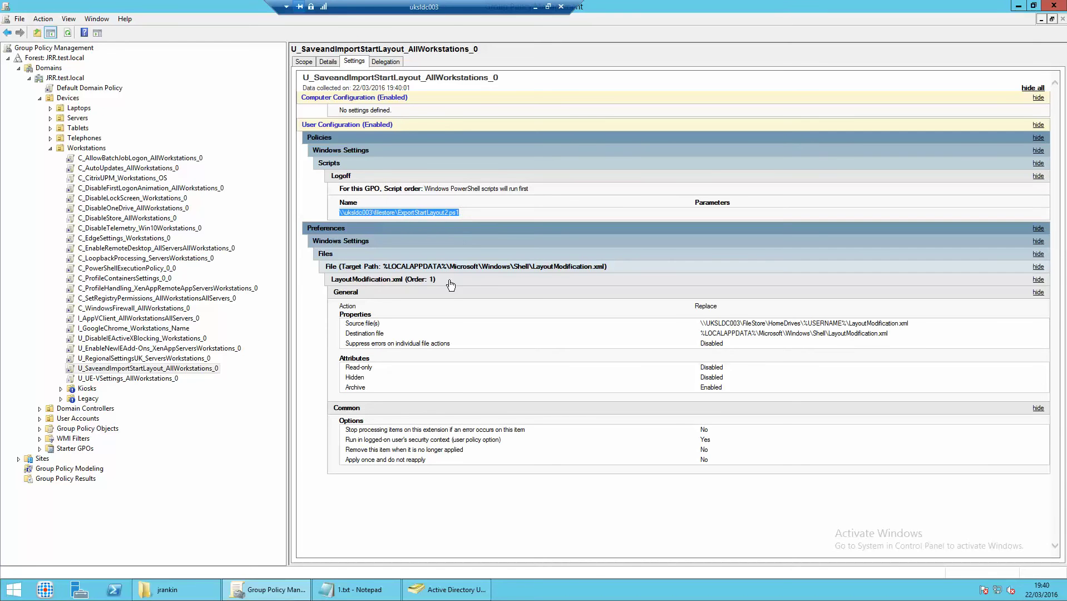
left_click(182, 589)
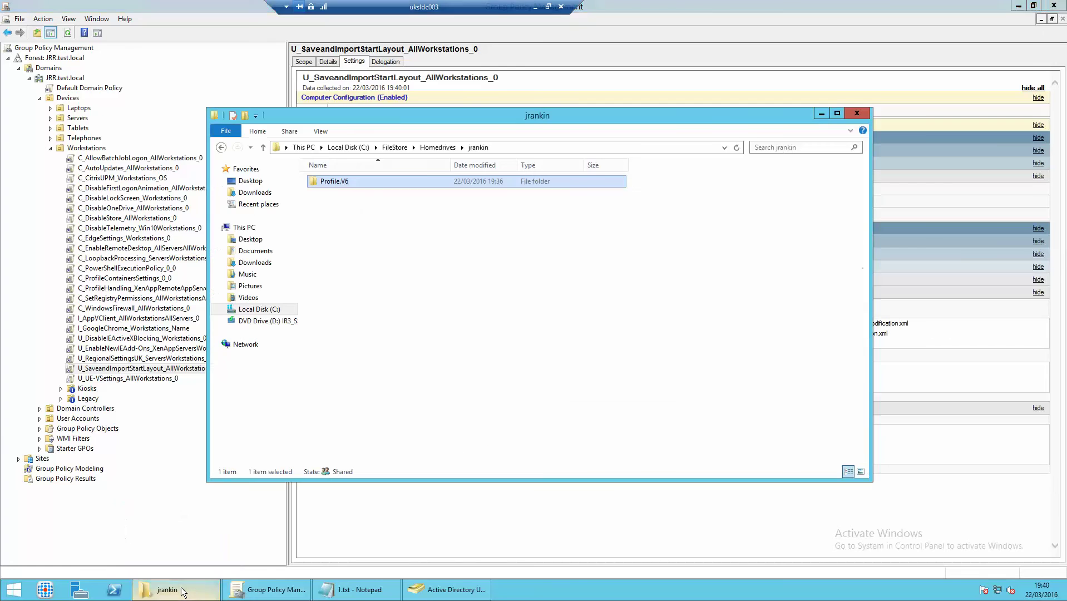
- Open ExportStartLayout2.ps1 from the FileStore folder for editing in PowerShell ISE
left_click(434, 148)
left_click(396, 148)
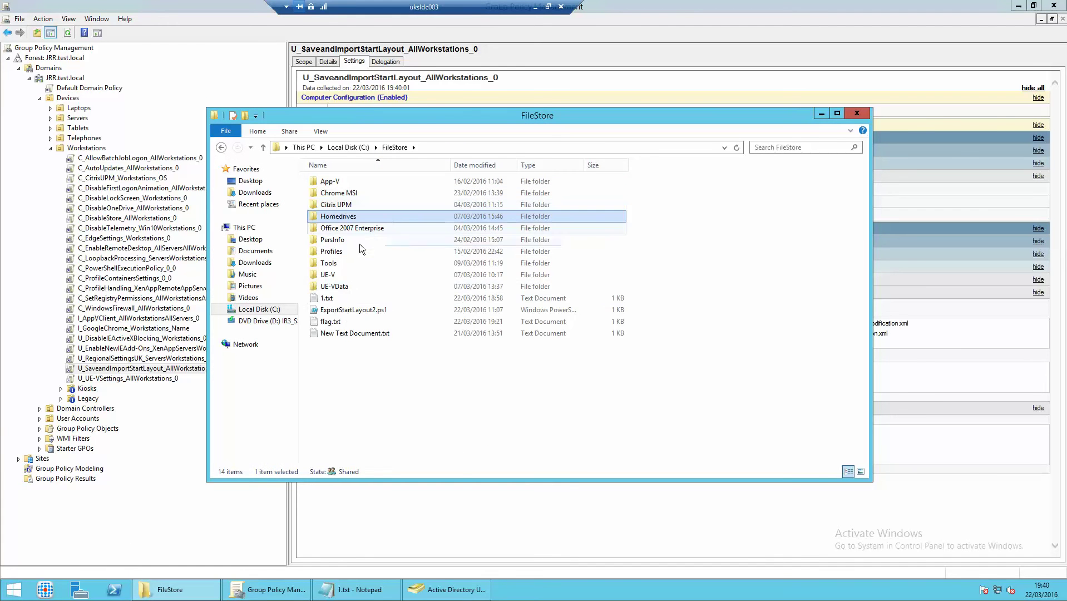
right_click(342, 310)
left_click(368, 346)
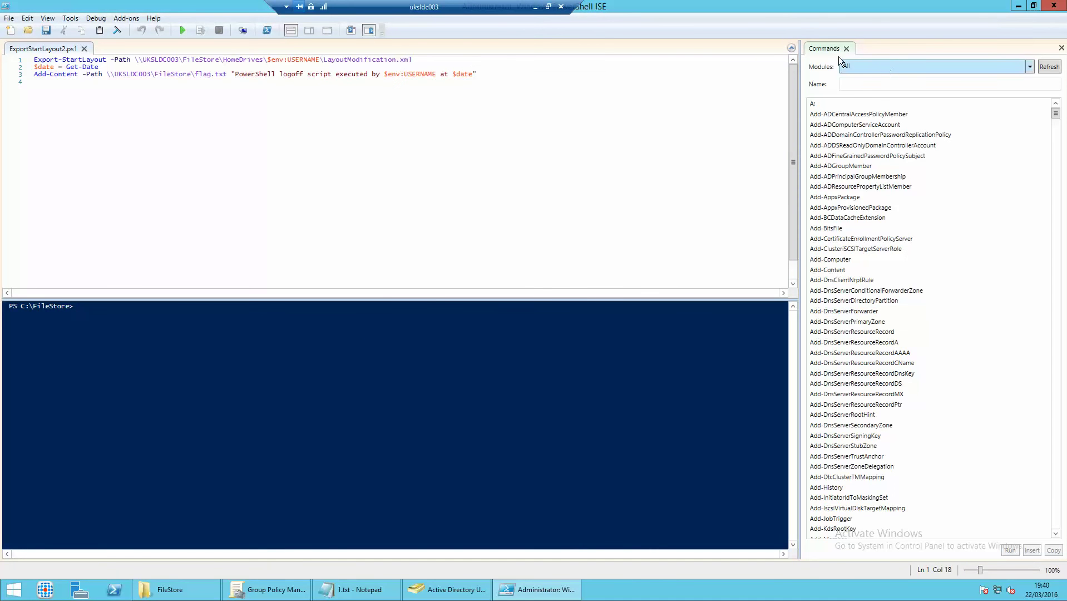
- Review the Export-StartLayout -Path home-drive target and the date/flag.txt logging lines, then close ISE
left_click_drag(424, 60, 33, 61)
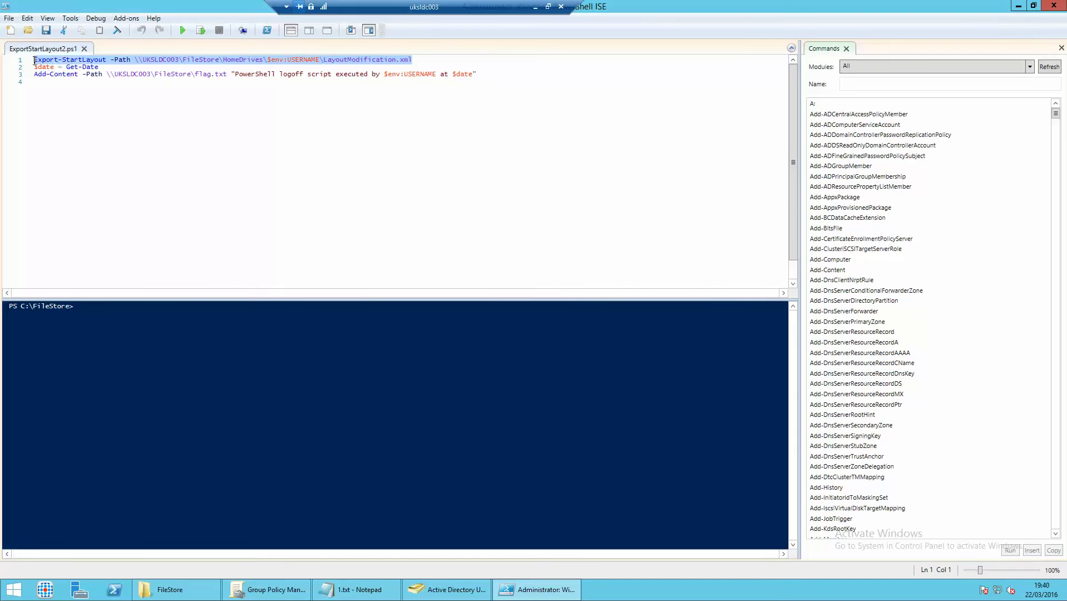
left_click(107, 61)
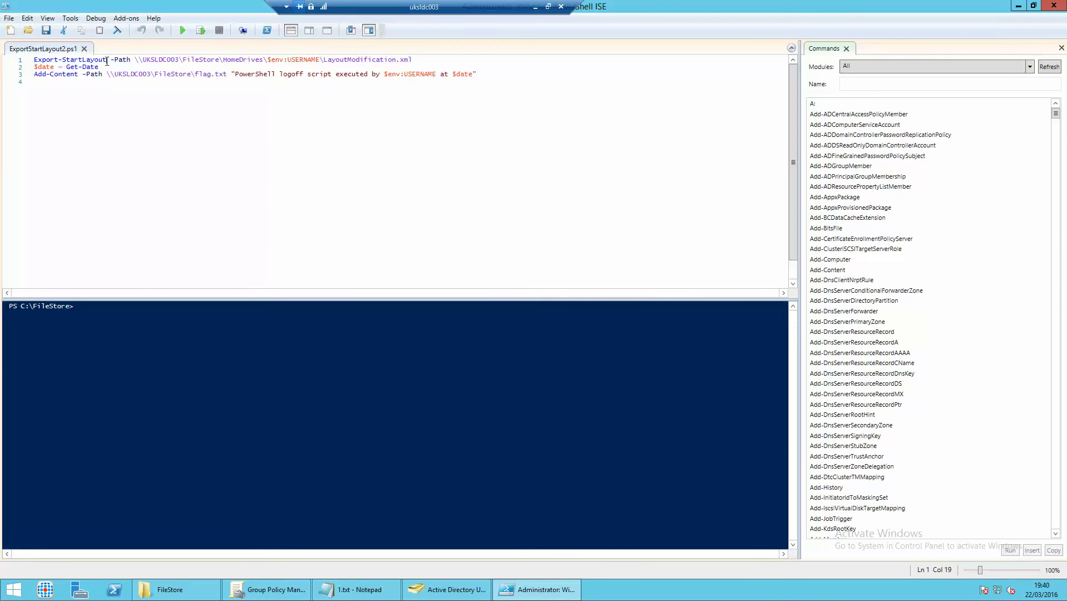
left_click_drag(110, 61, 134, 60)
left_click_drag(139, 61, 414, 63)
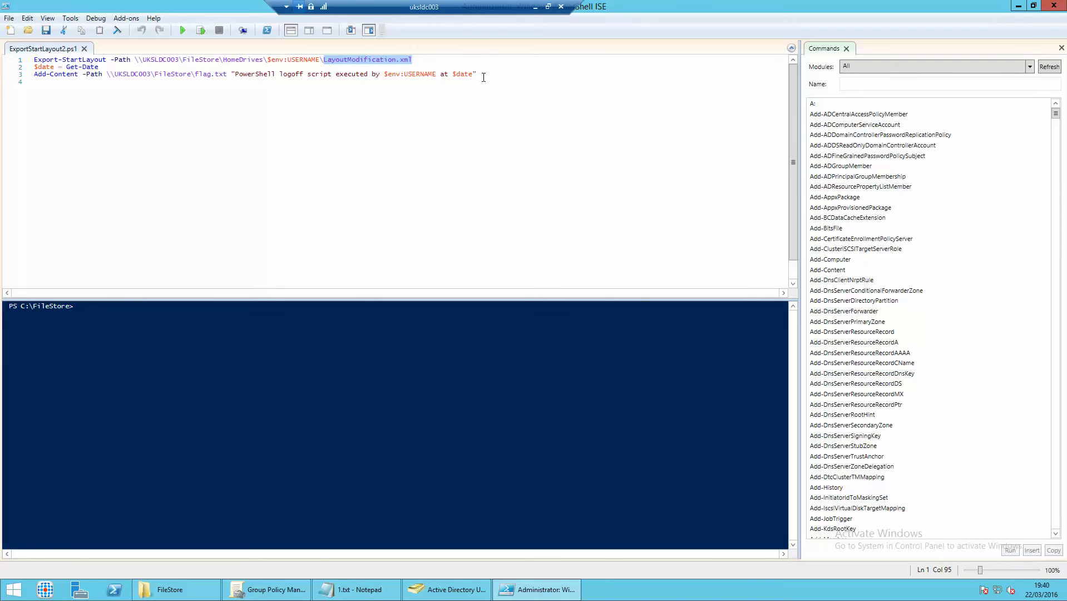
left_click_drag(480, 74, 22, 68)
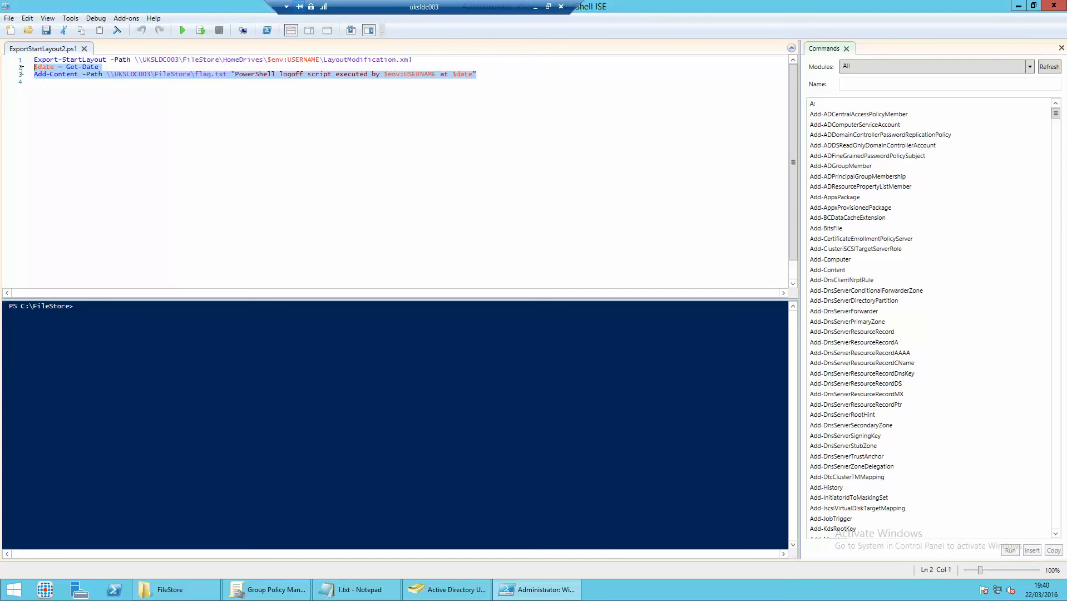
left_click(491, 73)
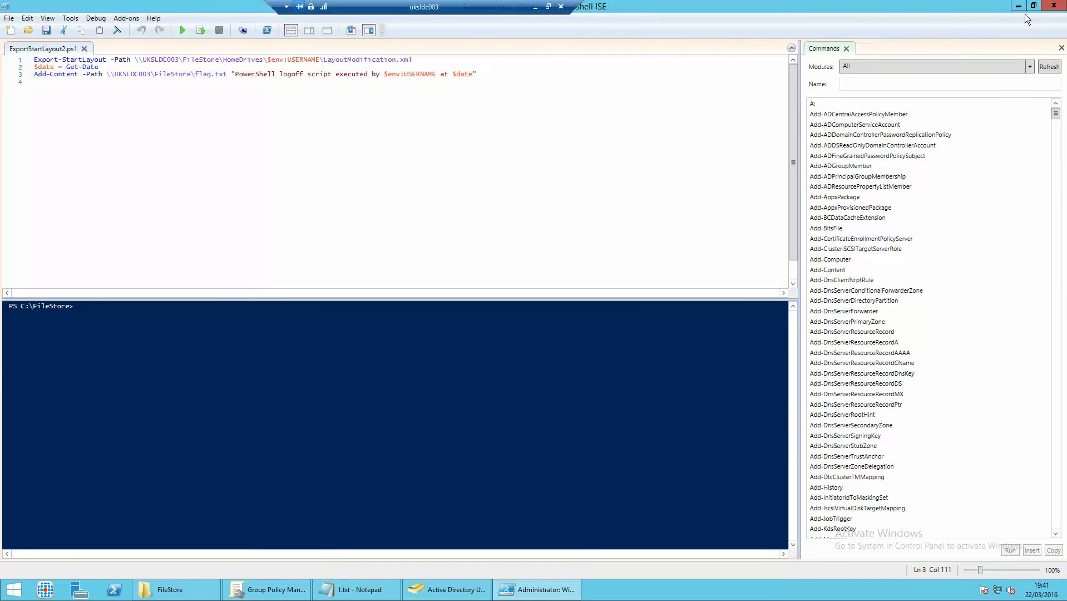
left_click(1054, 6)
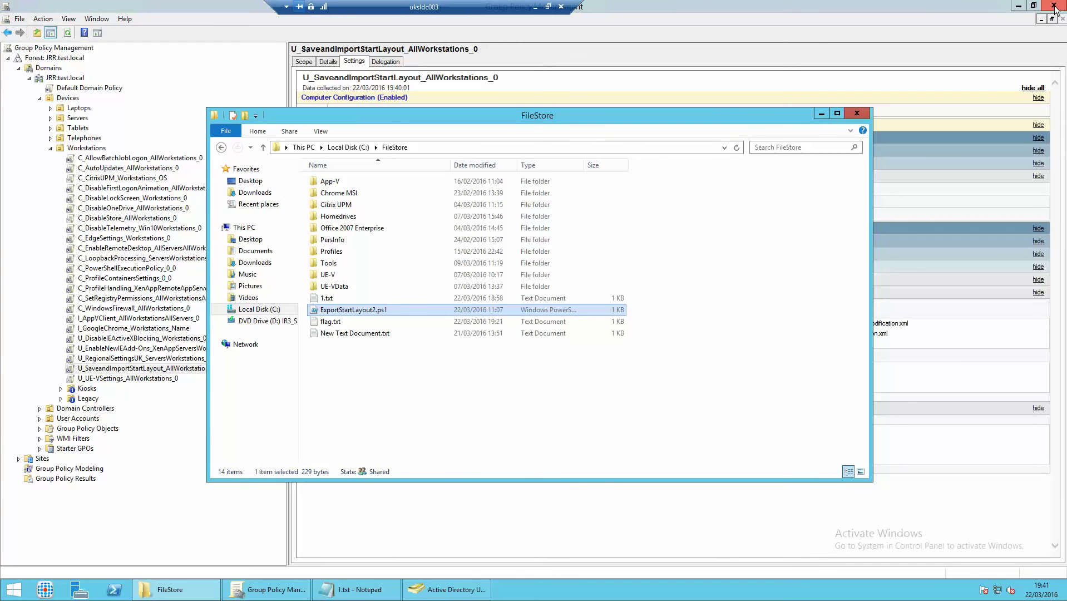
- Highlight the LayoutModification.xml source and destination paths in the GPO report, then leave the server session
left_click(821, 114)
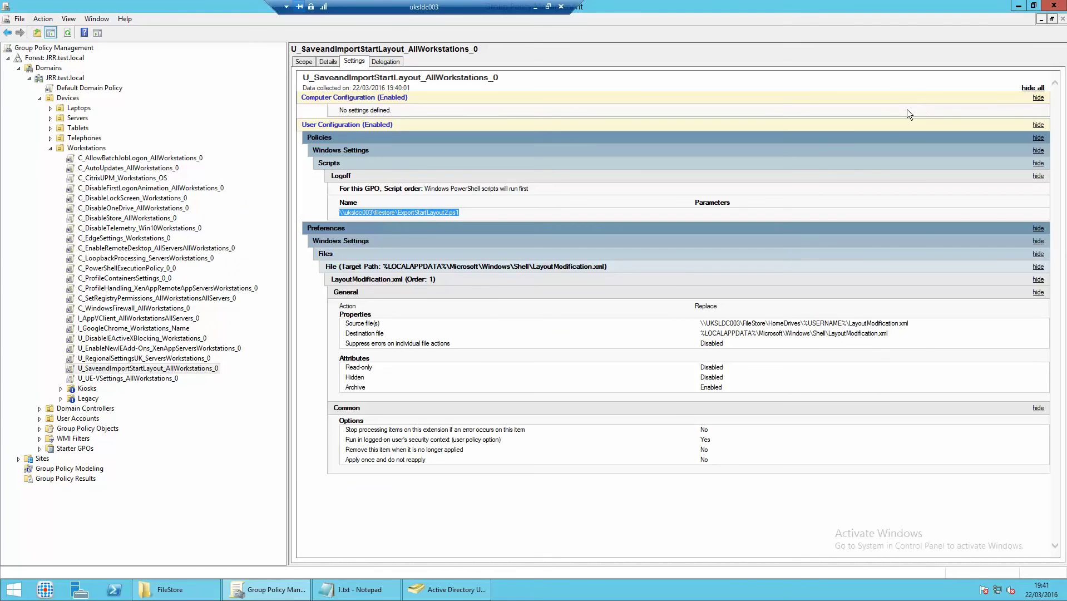
left_click(516, 333)
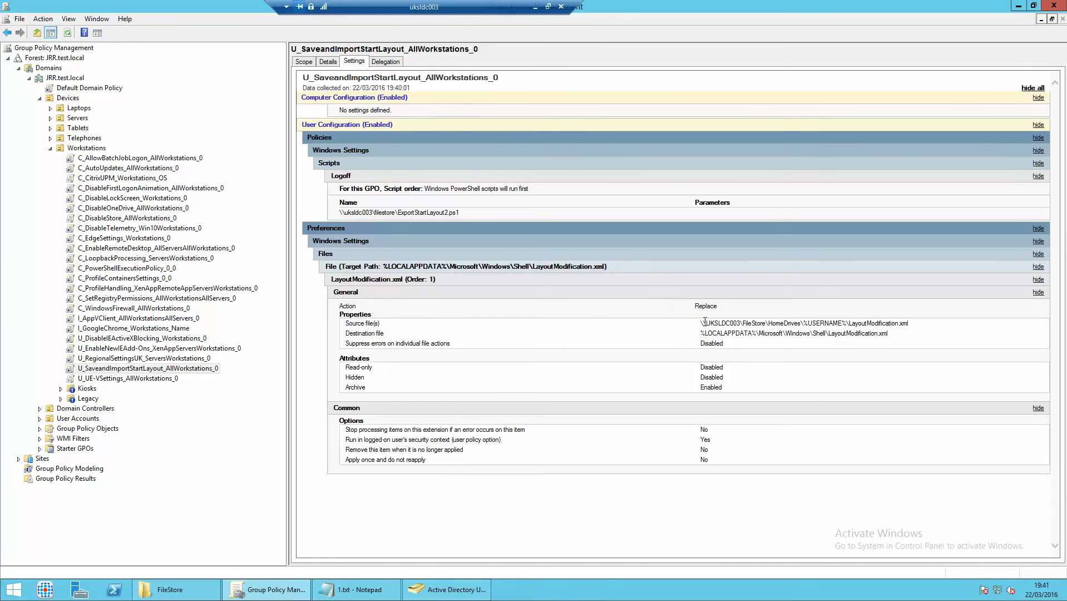
left_click_drag(701, 323, 907, 328)
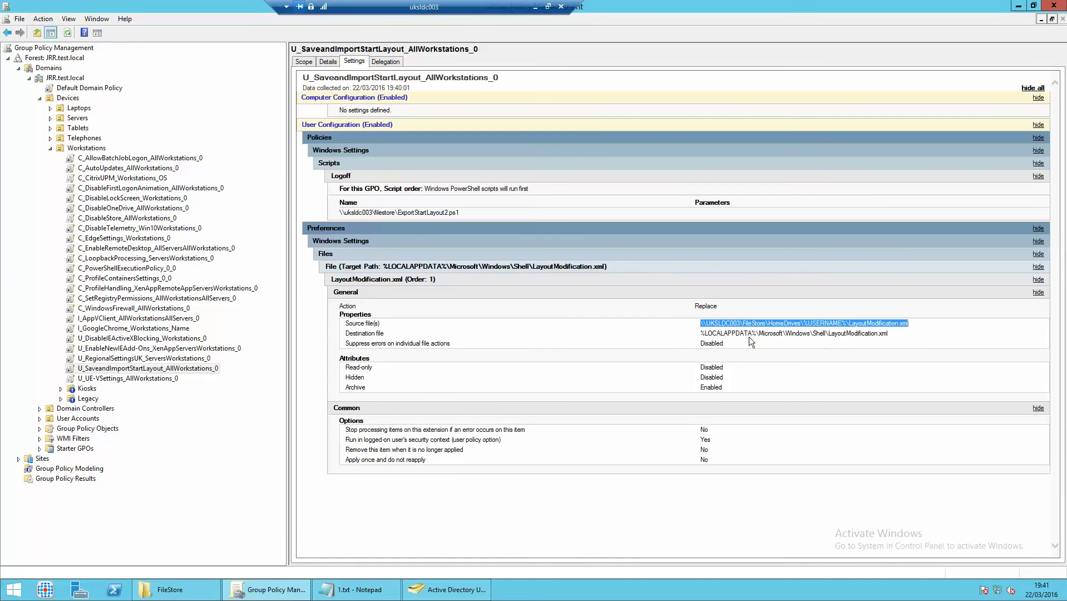
left_click_drag(700, 333, 884, 335)
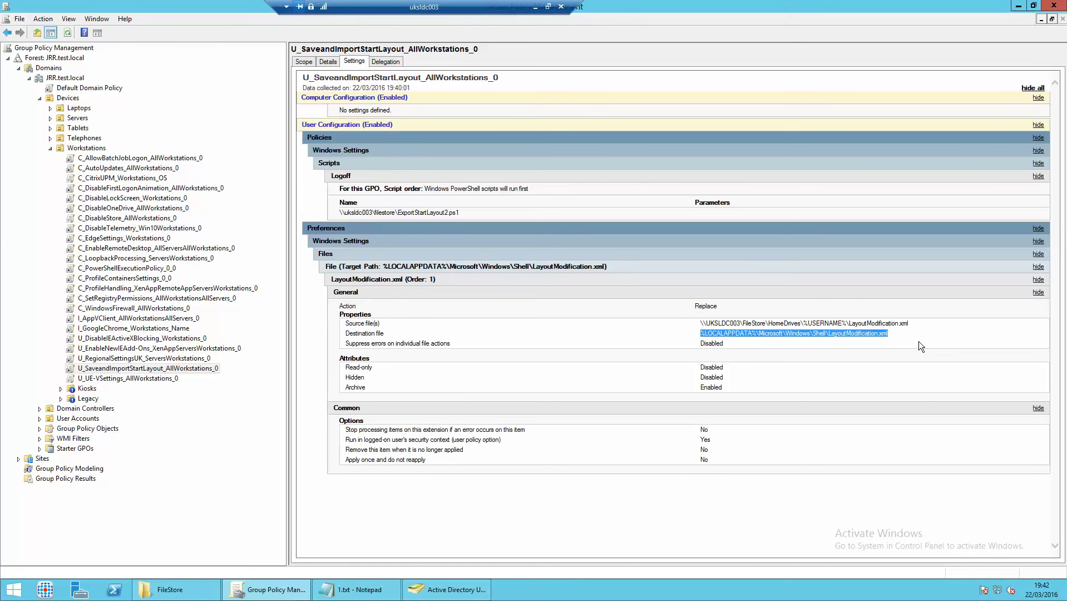
left_click(649, 330)
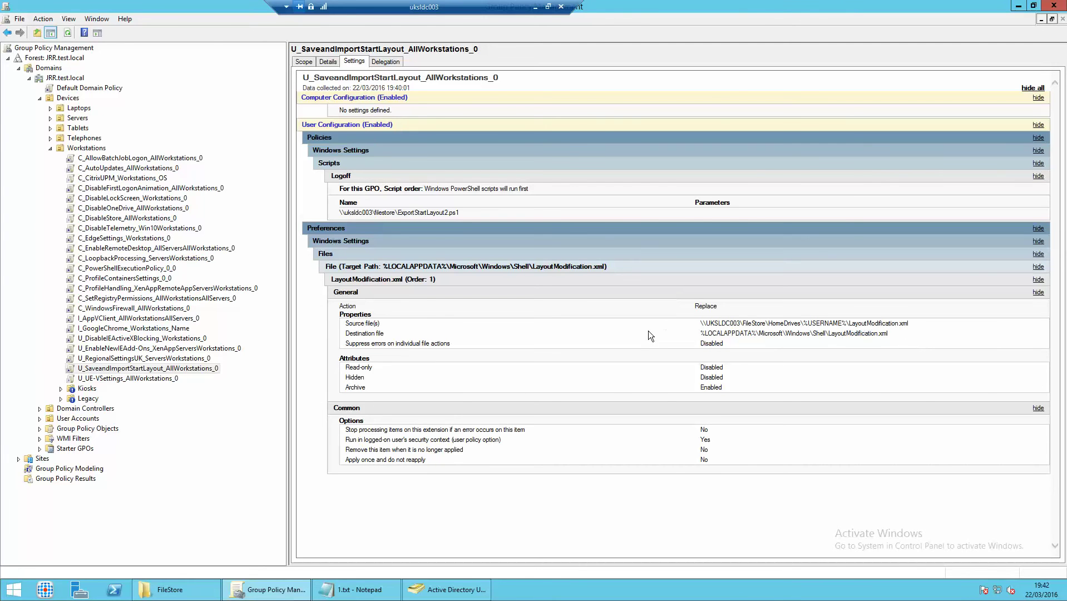
left_click(535, 7)
- Restart UKSLD111 and UKSLD110 from their lock-screen power menus, then return to the server session
left_click(426, 312)
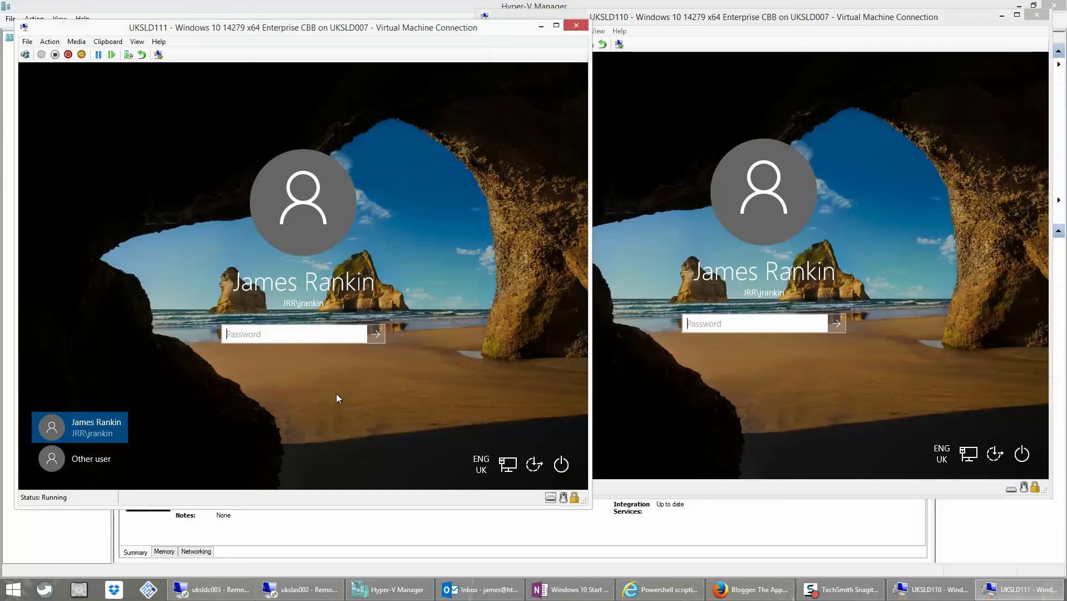
left_click(559, 464)
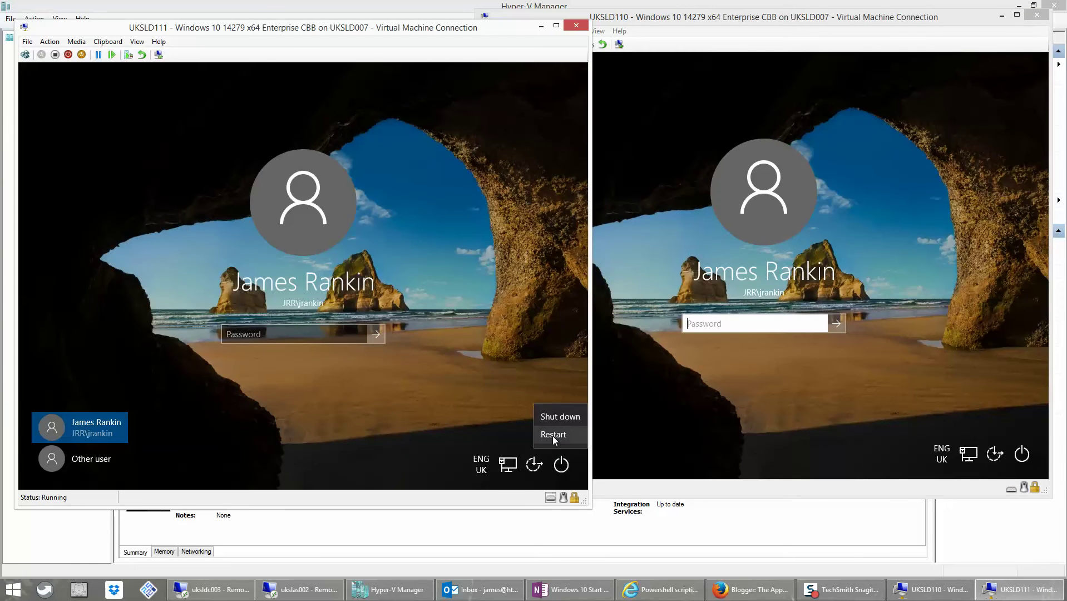
left_click(554, 435)
left_click(1021, 460)
left_click(1021, 461)
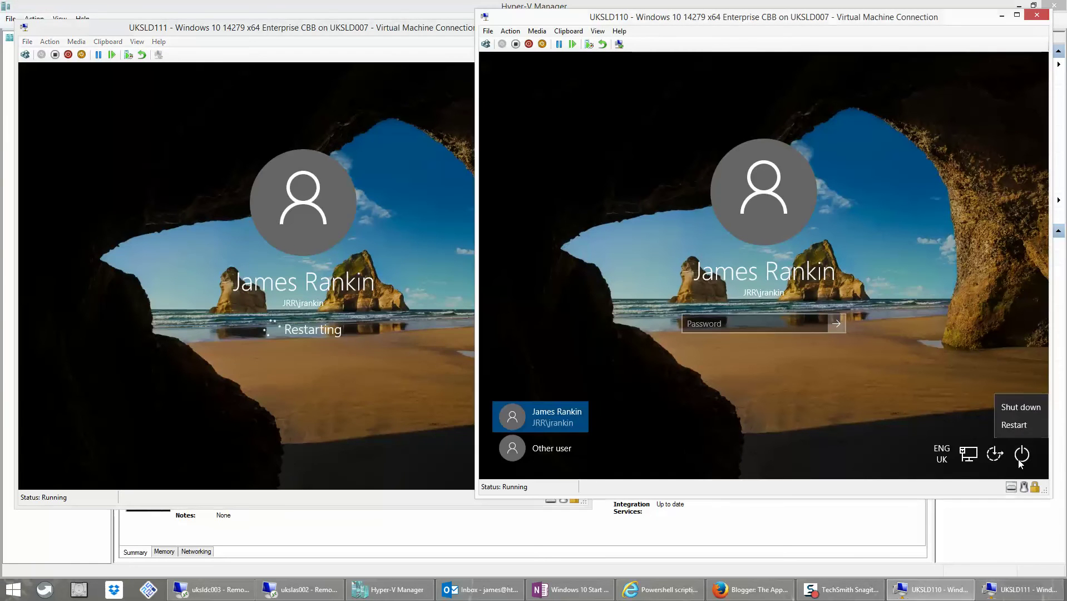
left_click(1021, 461)
left_click(1021, 460)
left_click(1015, 426)
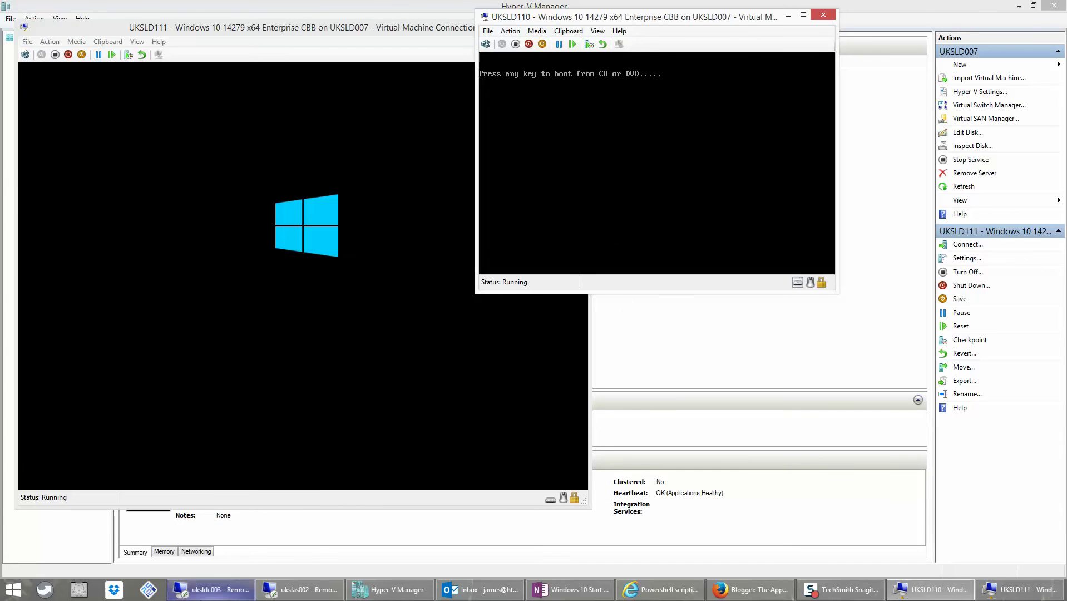
left_click(199, 590)
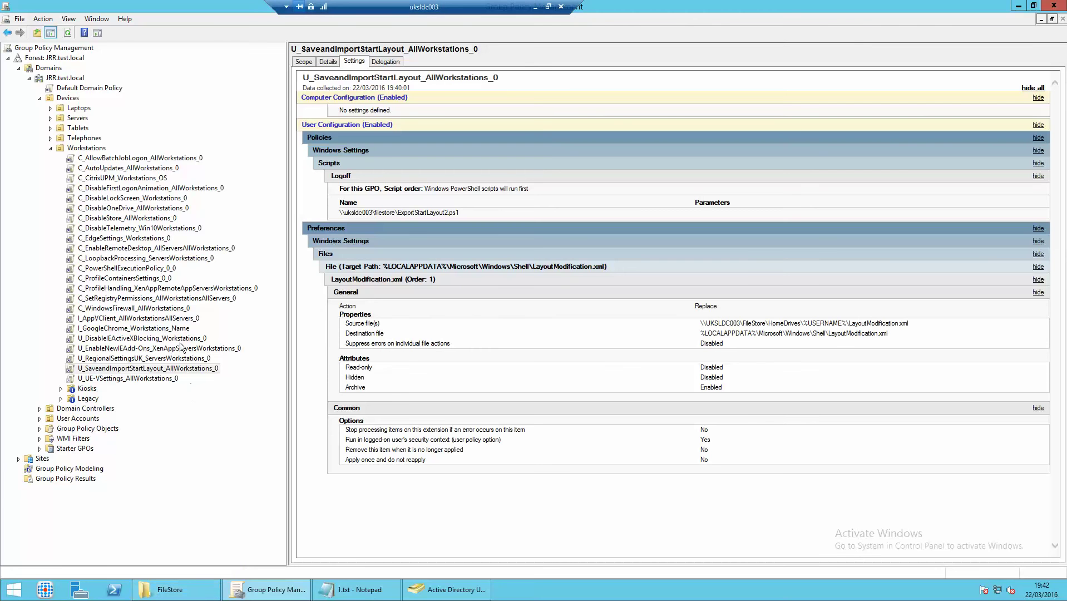
- Show the full settings of C_LoopbackProcessing and C_ProfileHandling GPOs, then leave the server session
left_click(121, 260)
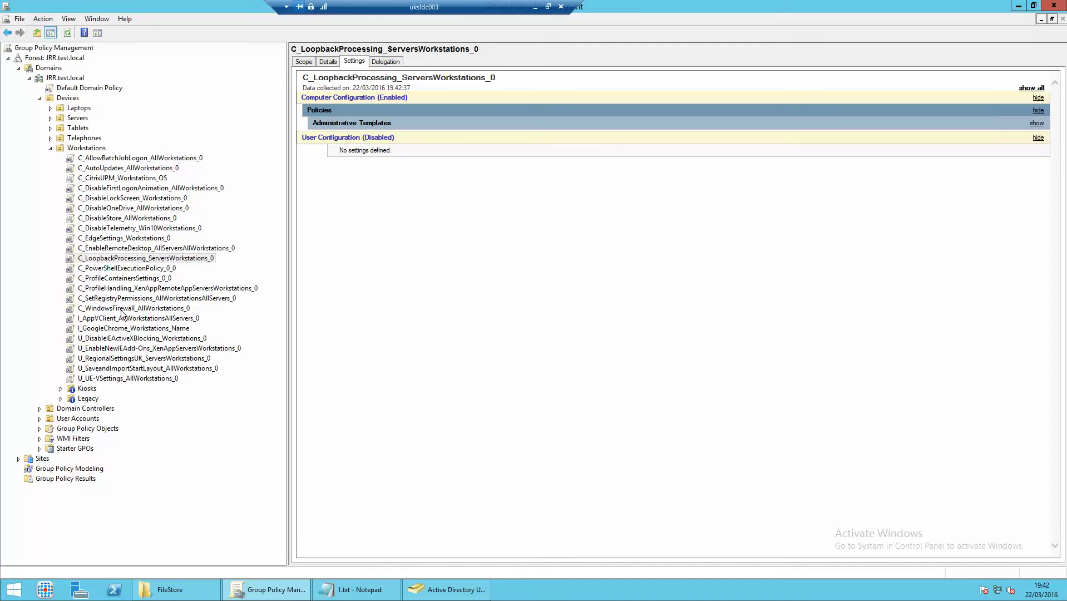
left_click(134, 259)
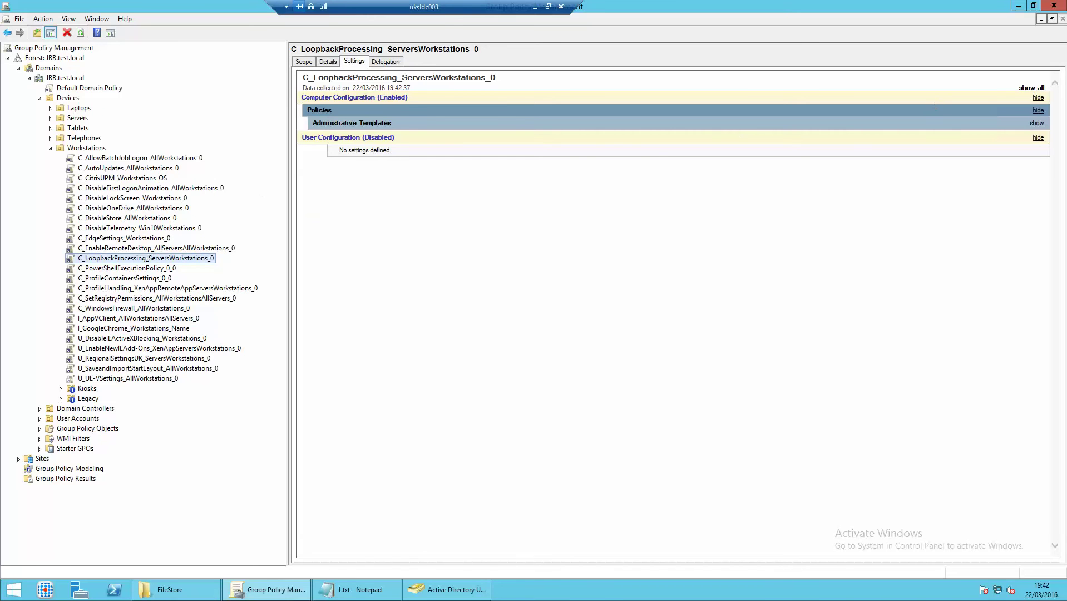
left_click(1032, 88)
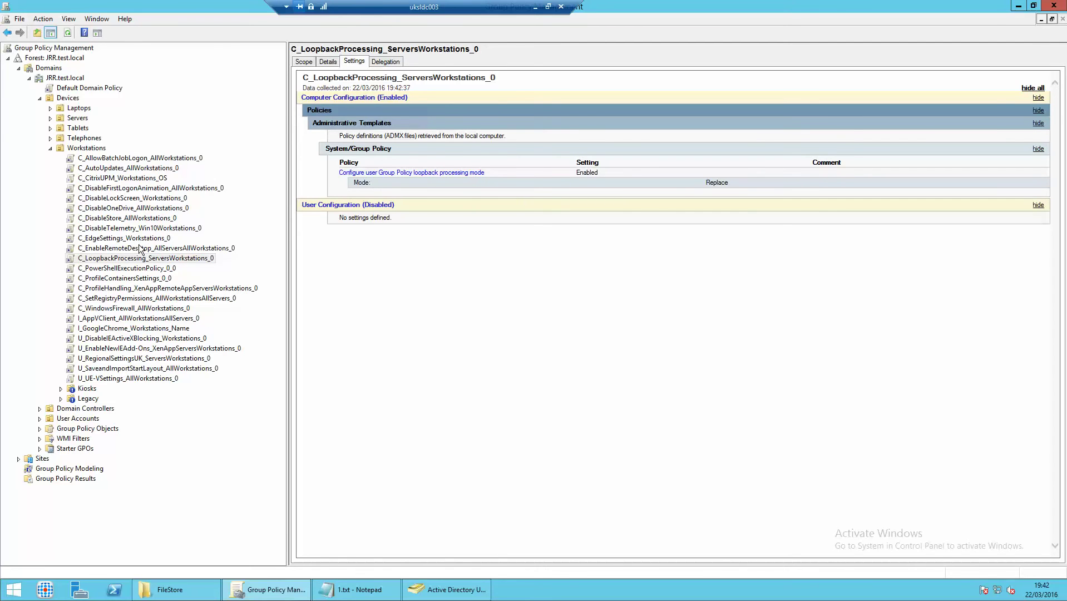
left_click(139, 287)
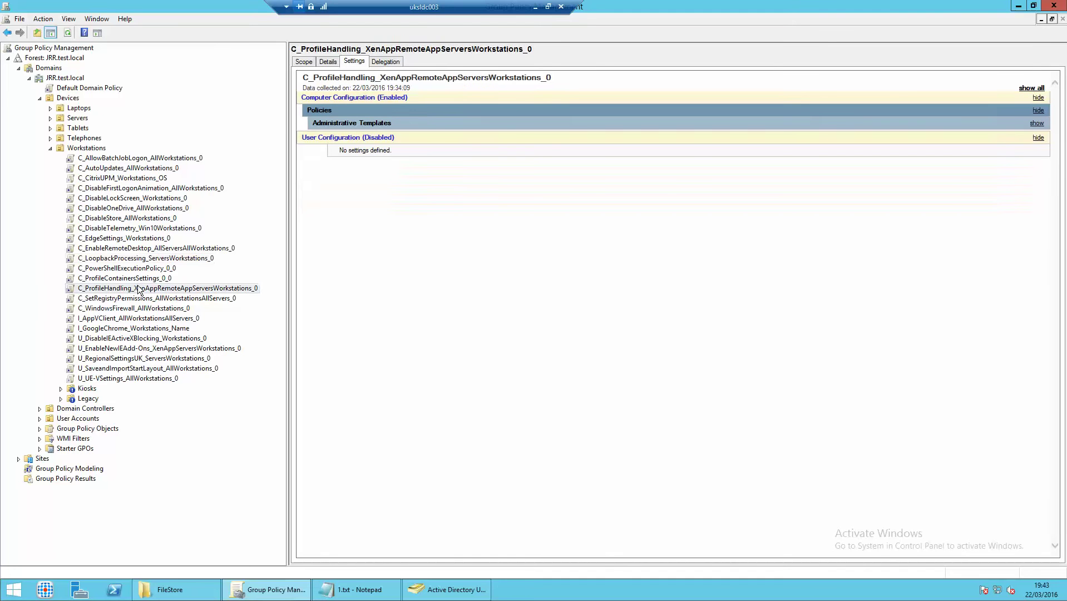
left_click(1032, 88)
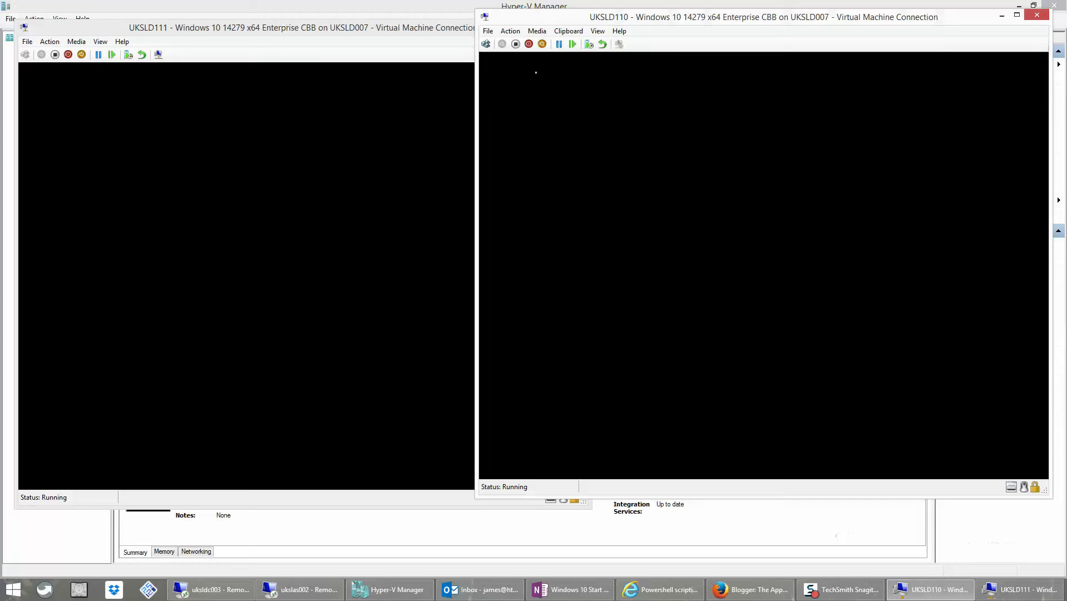
left_click(535, 7)
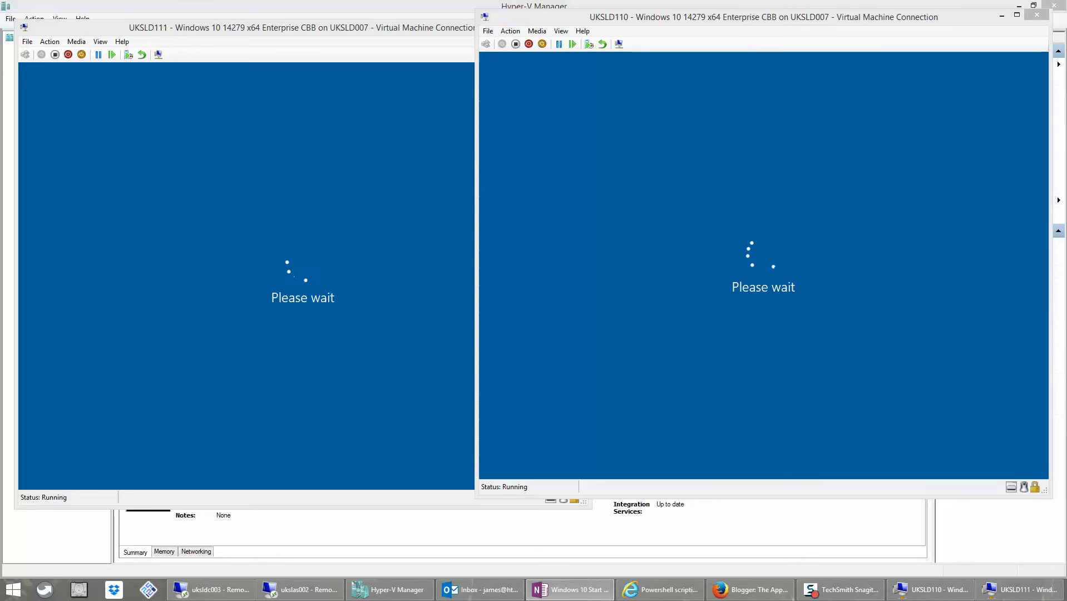
- Bring the UKSLD111 console forward and wait for both VMs to reach their sign-in screens
left_click(332, 210)
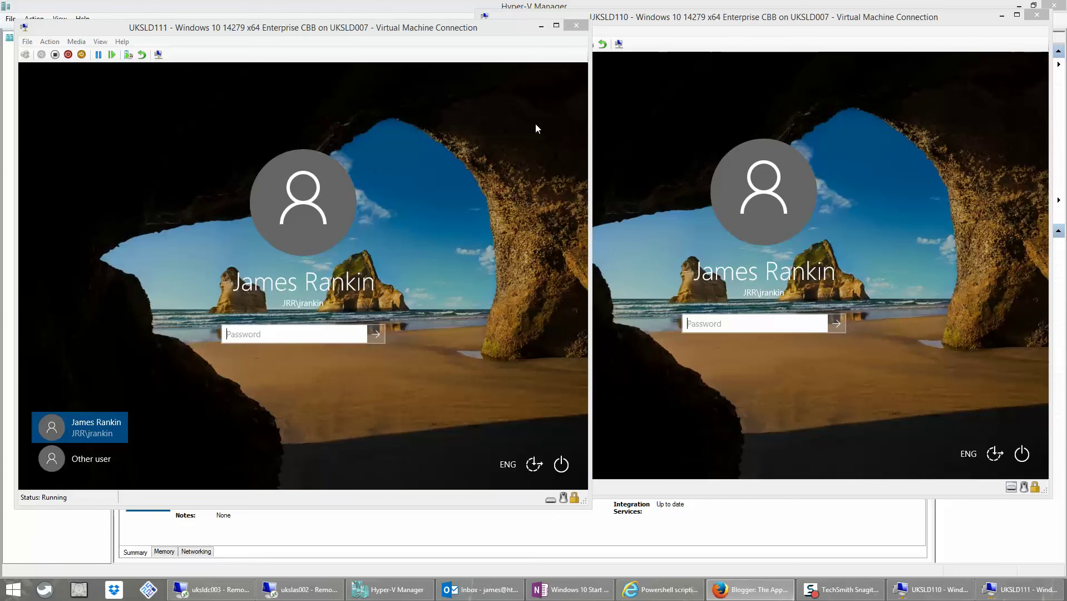
- Try opening \\uksld111\c$ from the Run dialog on the server
left_click(219, 597)
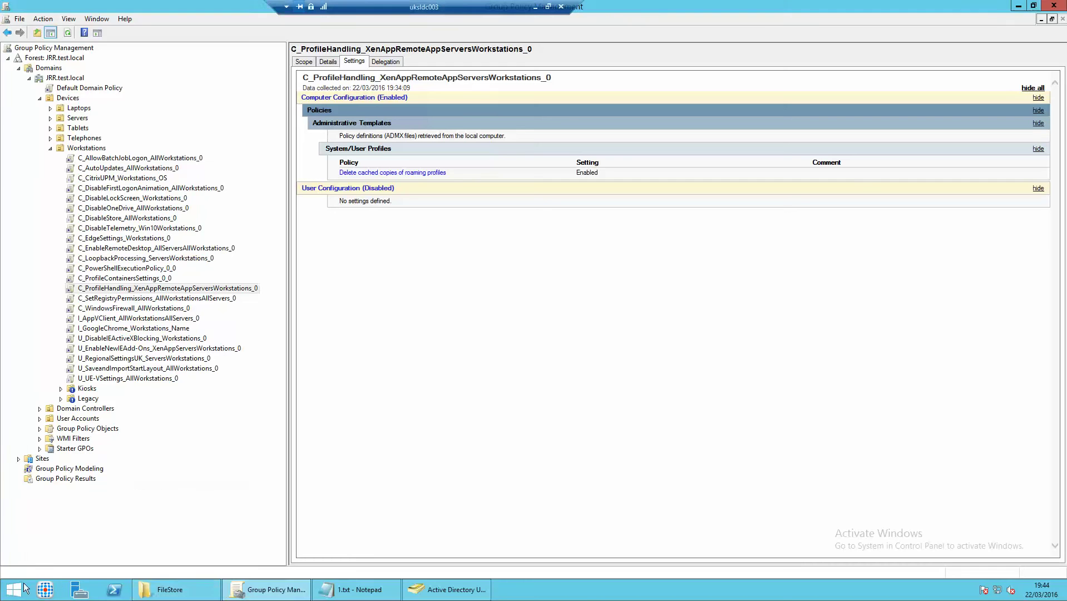
right_click(14, 589)
left_click(51, 552)
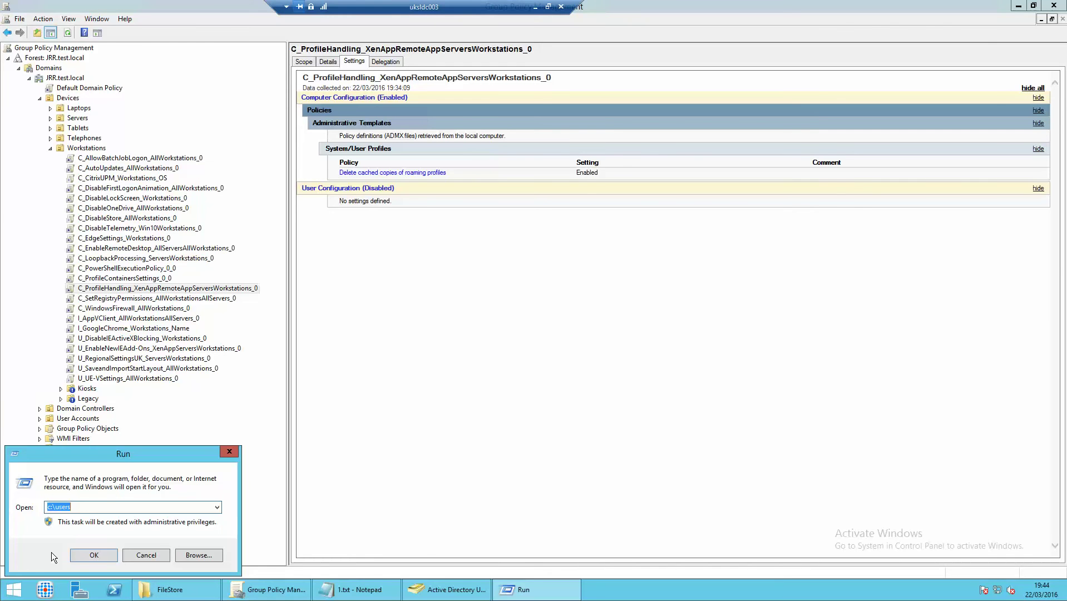
type("\\\\uksld")
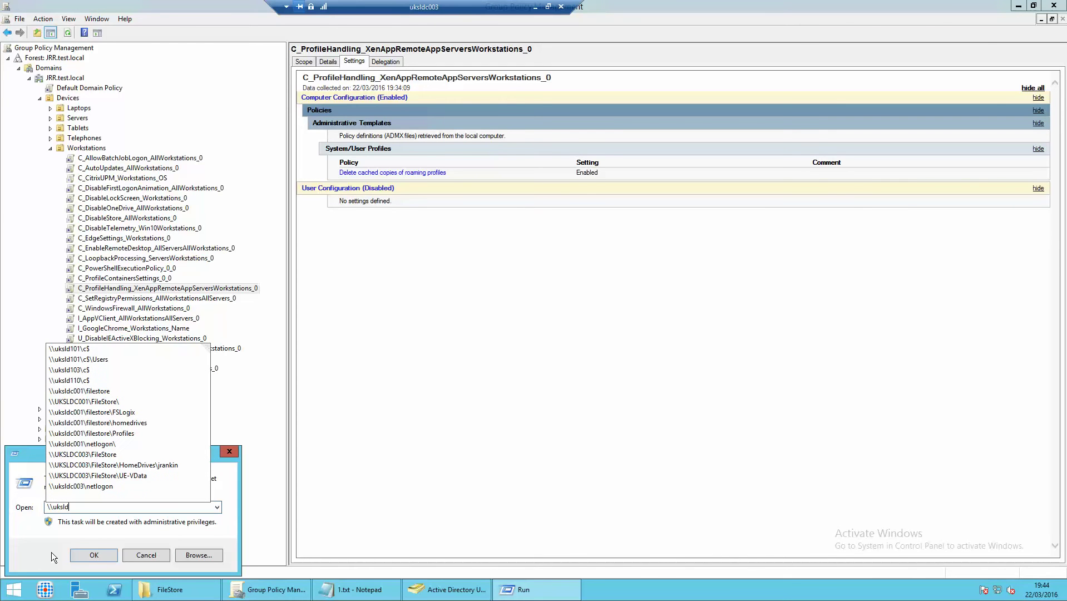
type("111\\")
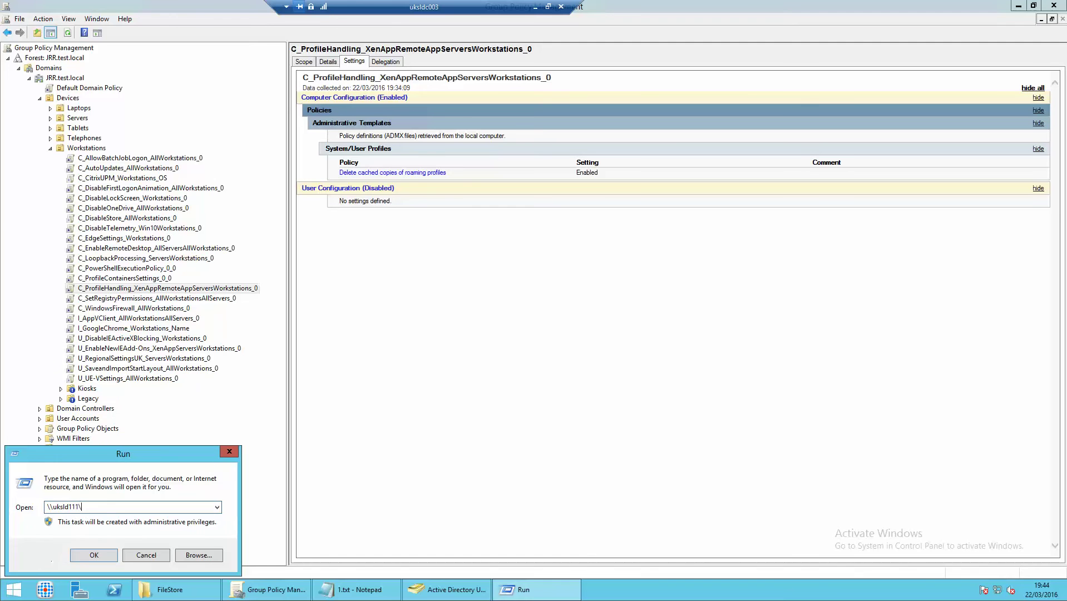
type("c$")
key("Return")
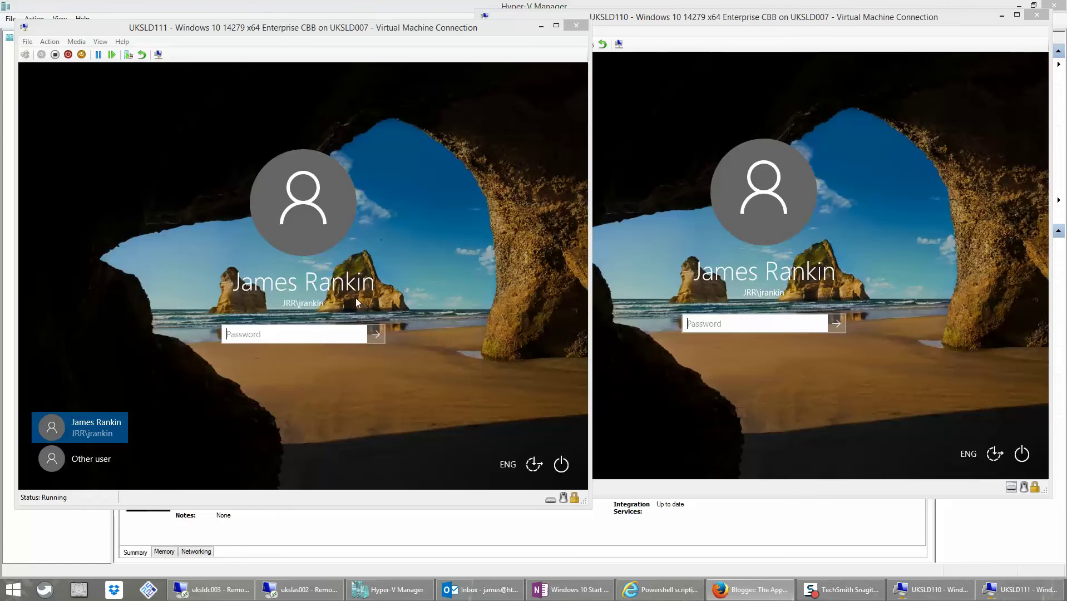
- After the access error, open \\uksld110\c$ instead and go into its Users folder
left_click(220, 589)
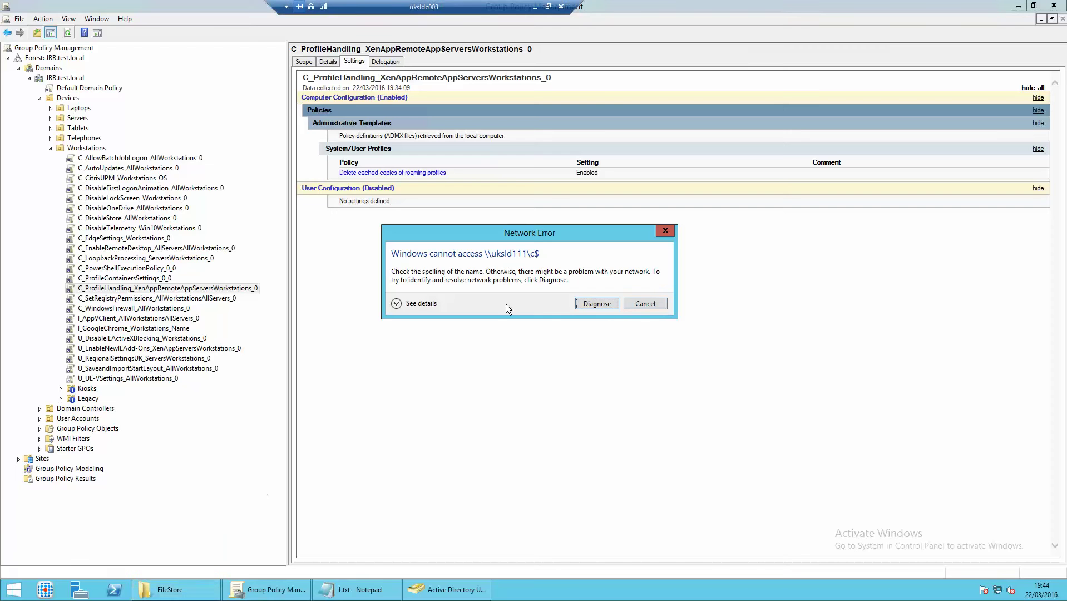
left_click(660, 306)
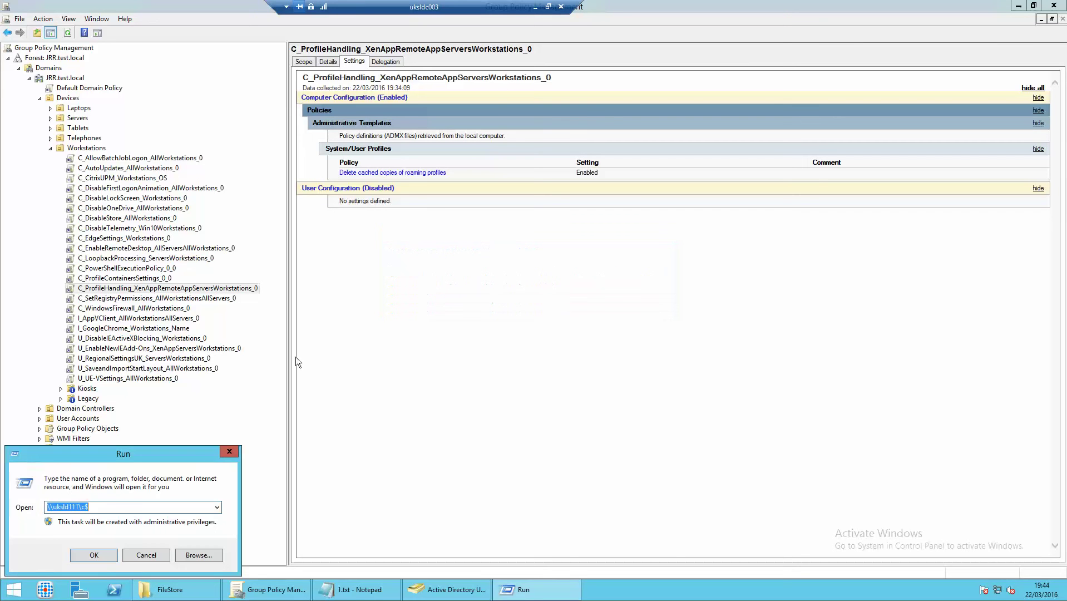
left_click(82, 504)
key("BackSpace")
type("0")
key("Return")
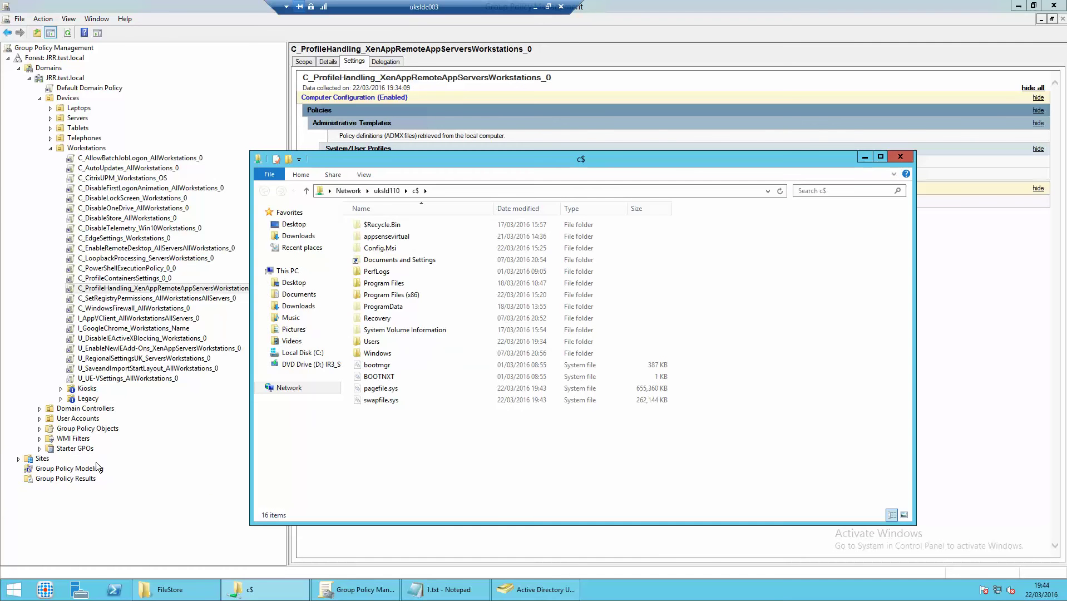
double_click(371, 341)
- Retry the Users path on uksld111, dismiss the network error, and minimize the server session
left_click(493, 191)
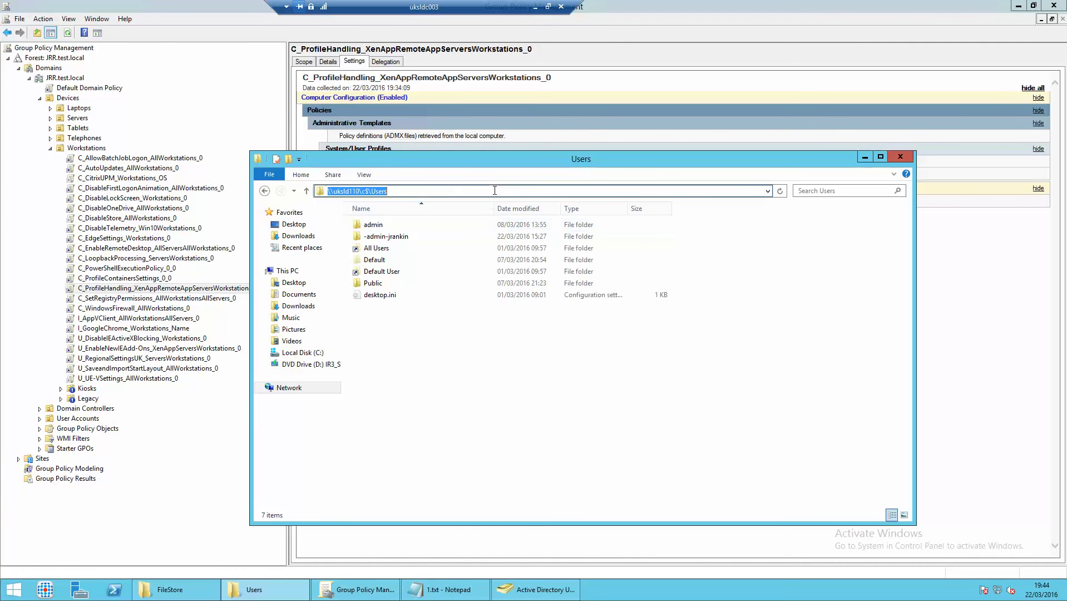
left_click(357, 190)
key("BackSpace")
type("1")
key("Return")
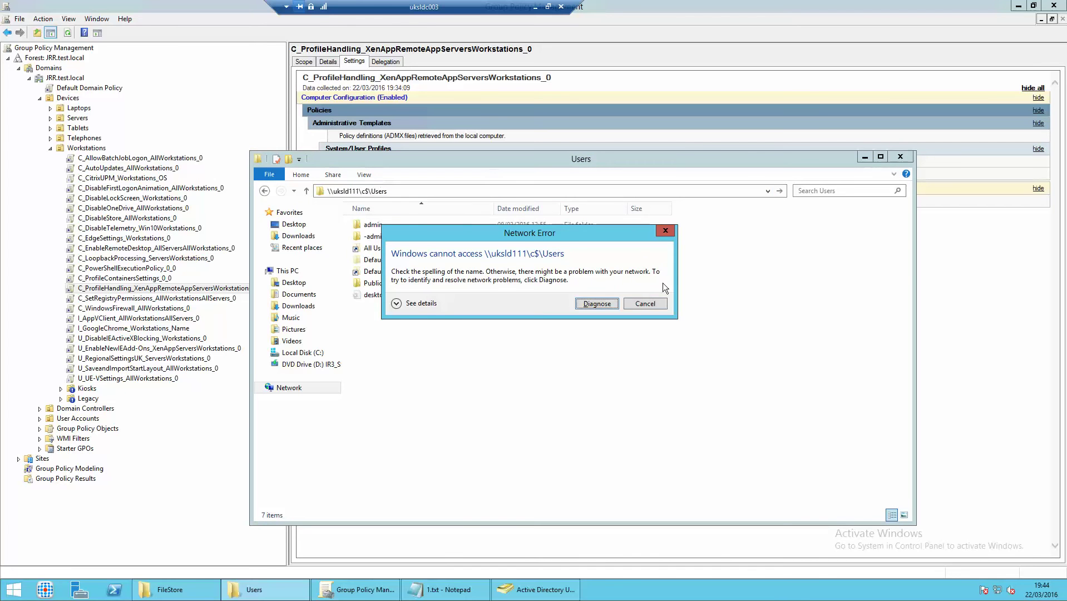
left_click(640, 305)
left_click(533, 7)
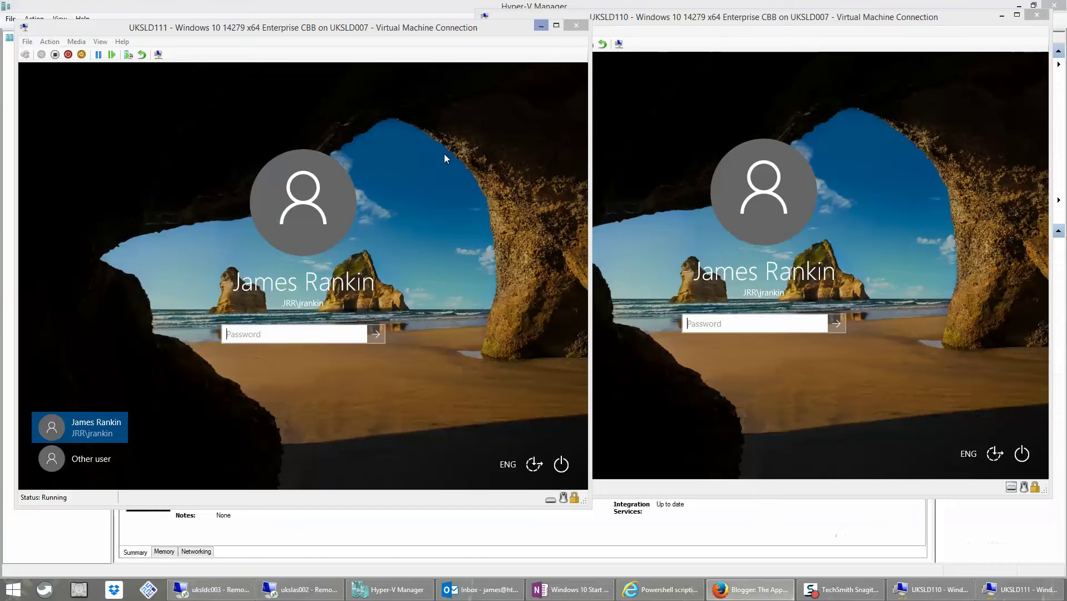
- Sign in to UKSLD111 with the user's password, retrying after the incorrect-password error
left_click(256, 335)
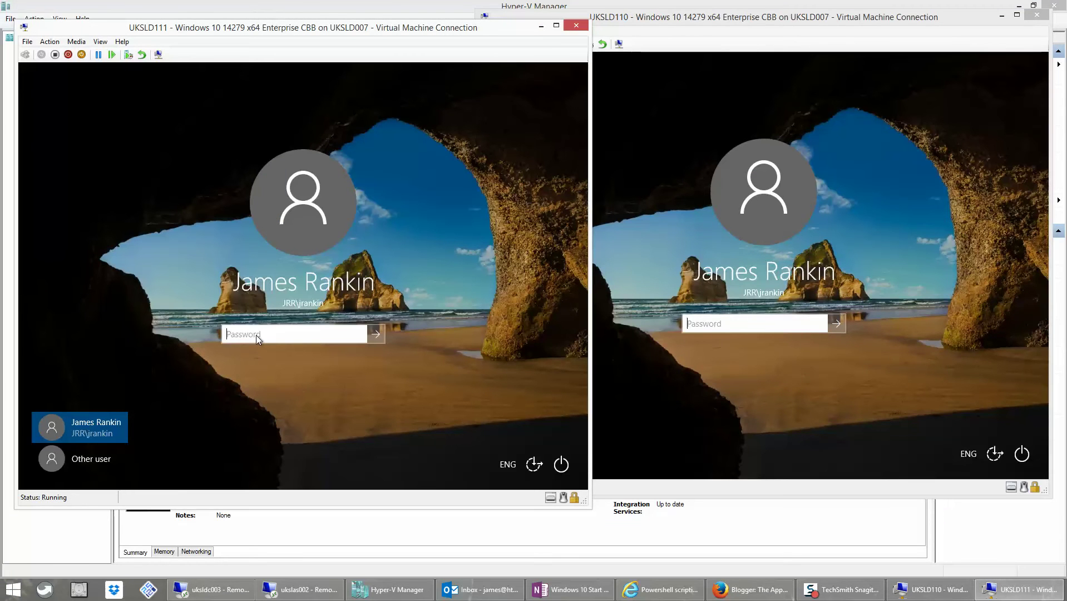
type("•••••••••")
key("Return")
left_click(302, 355)
type("••••••••")
key("Return")
key("Return")
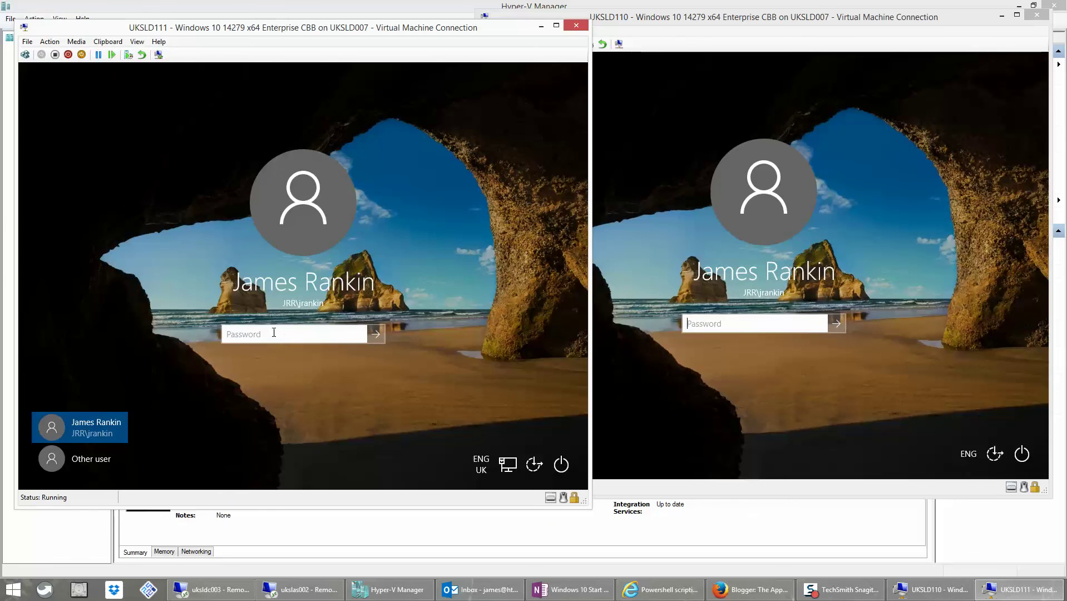
type("••••••••")
key("Return")
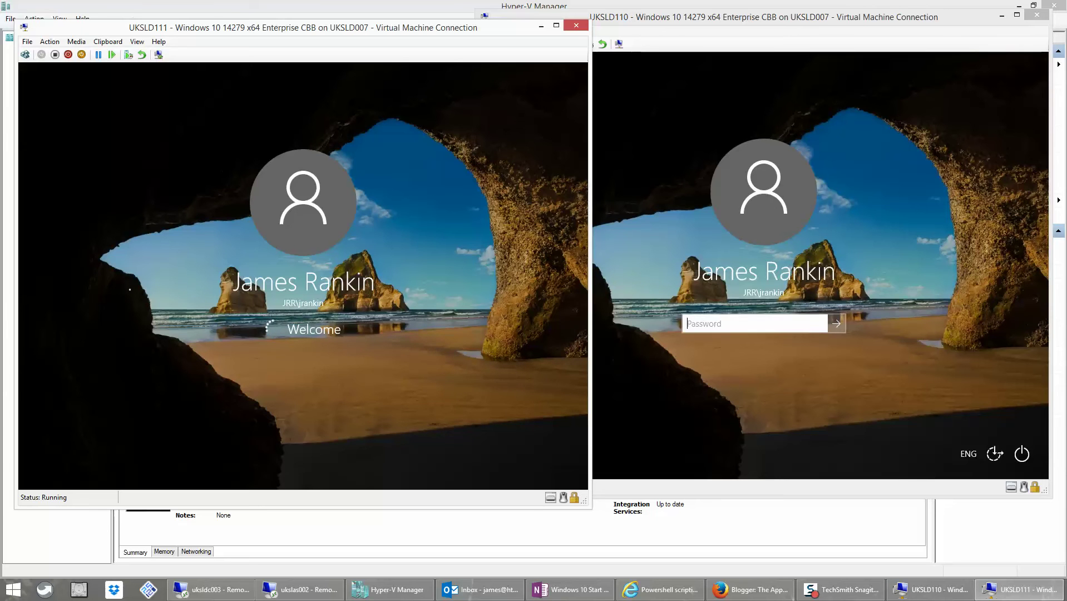
left_click(211, 590)
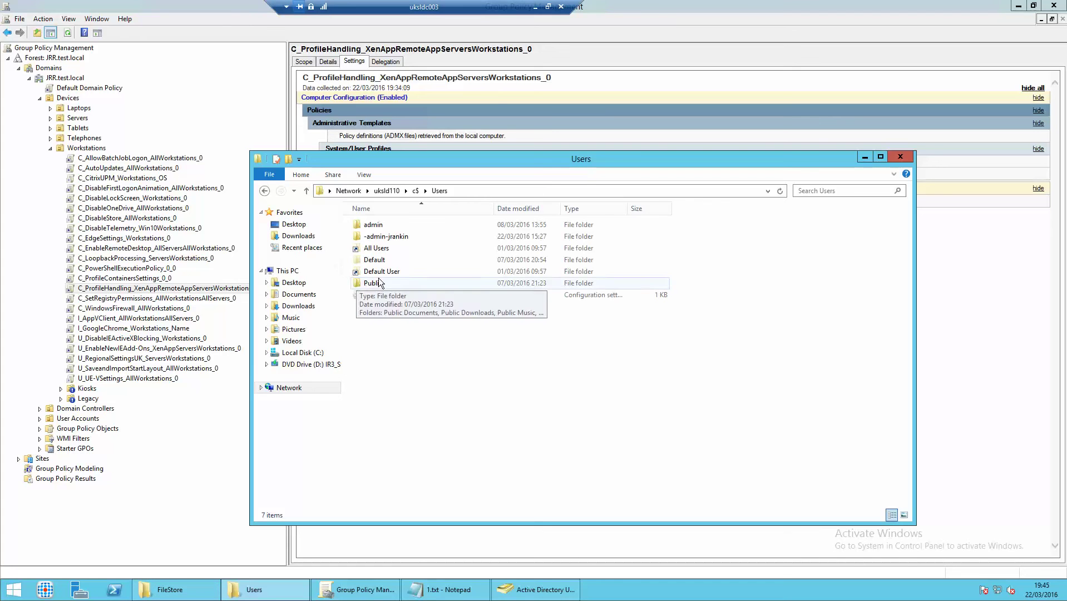
- Open FileStore\Homedrives and the user's folder to confirm the new Profile.V6 folder, then minimize the session
left_click(906, 156)
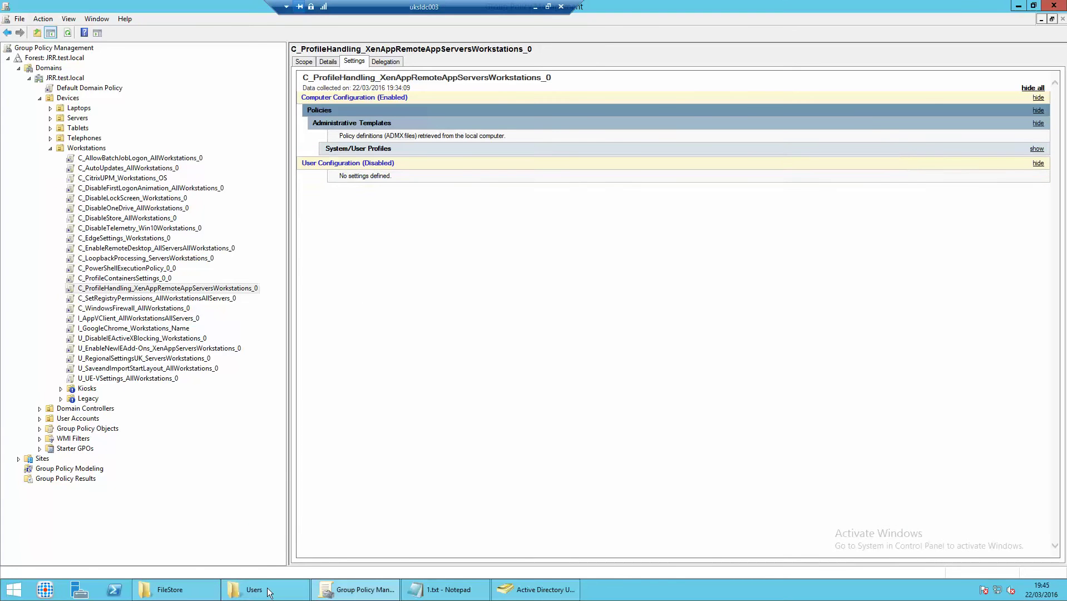
left_click(170, 589)
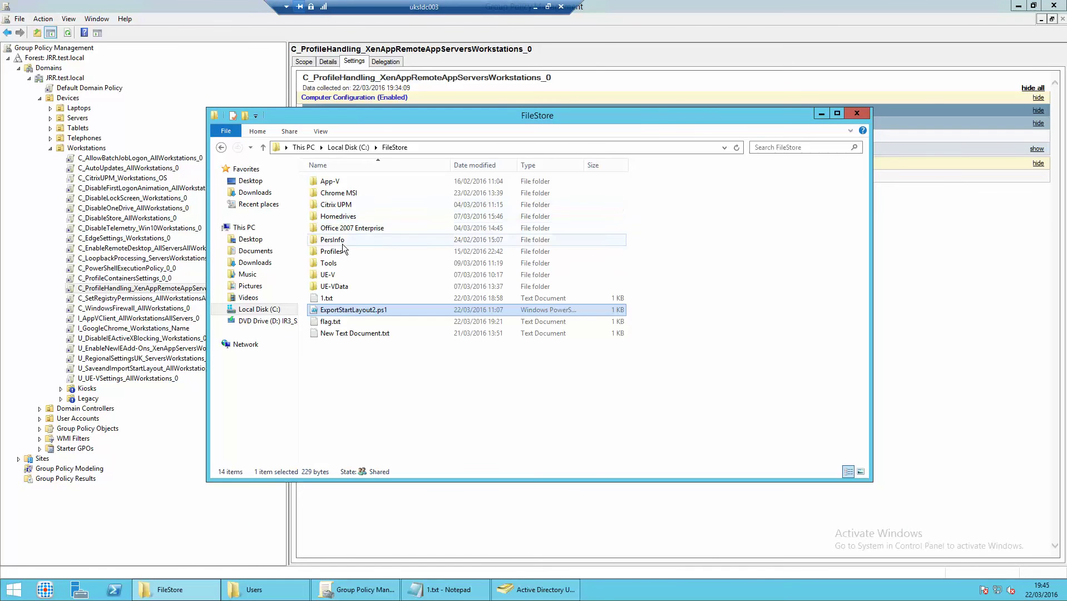
double_click(340, 216)
double_click(343, 194)
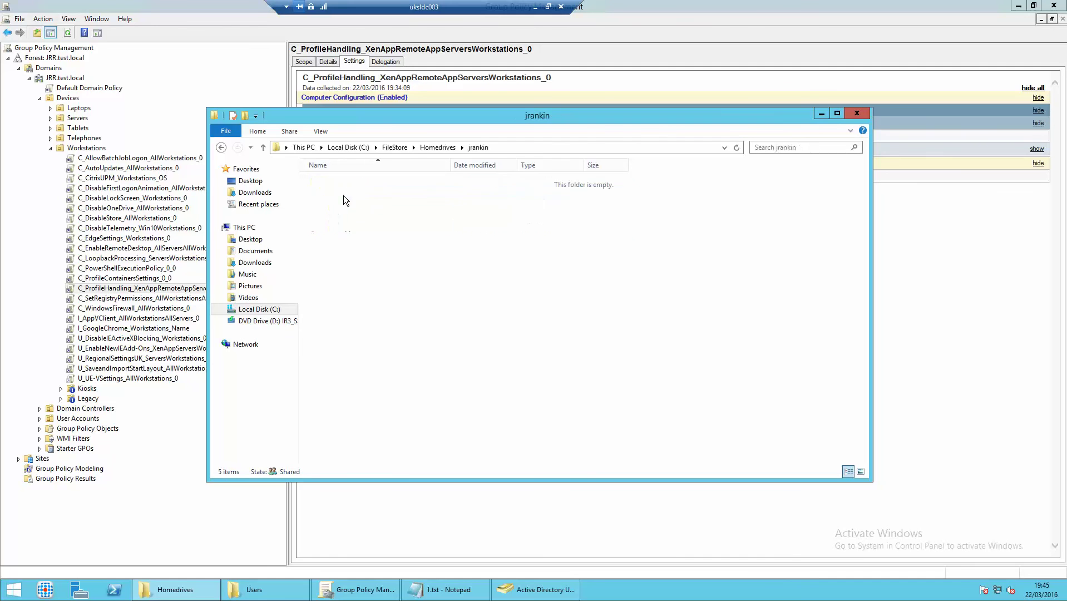
left_click(350, 183)
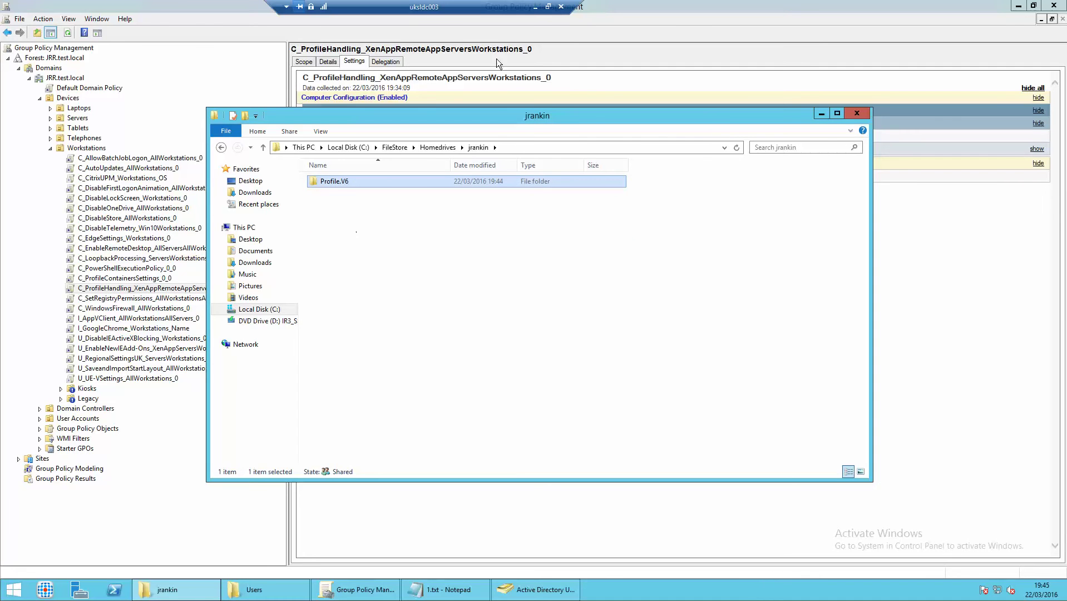
left_click(535, 6)
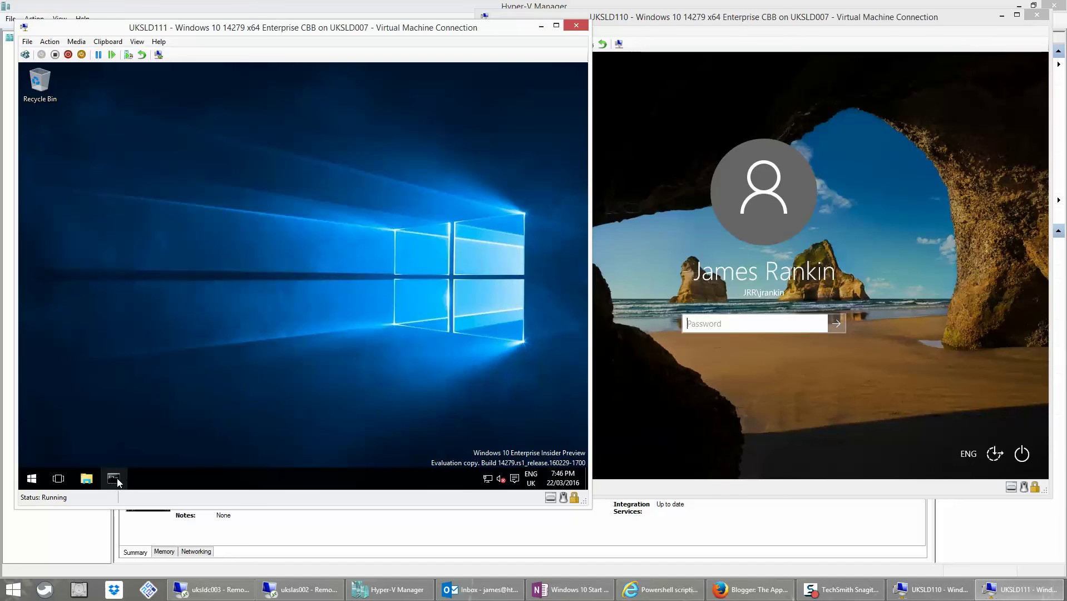
- Unpin the Microsoft Edge and Cortana tiles from the VM's Start menu
left_click(31, 480)
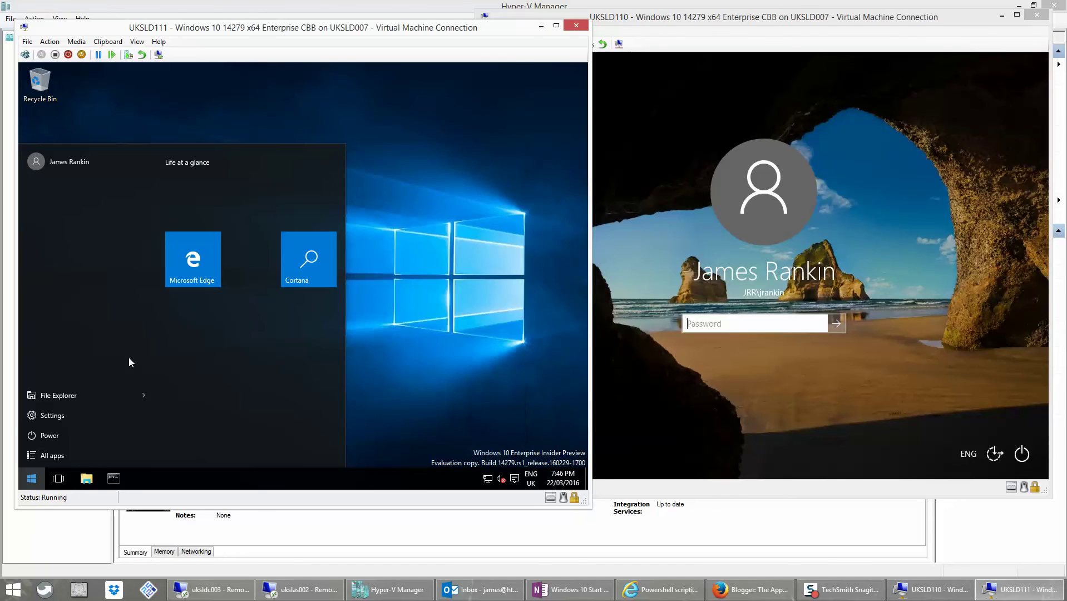
left_click(187, 259)
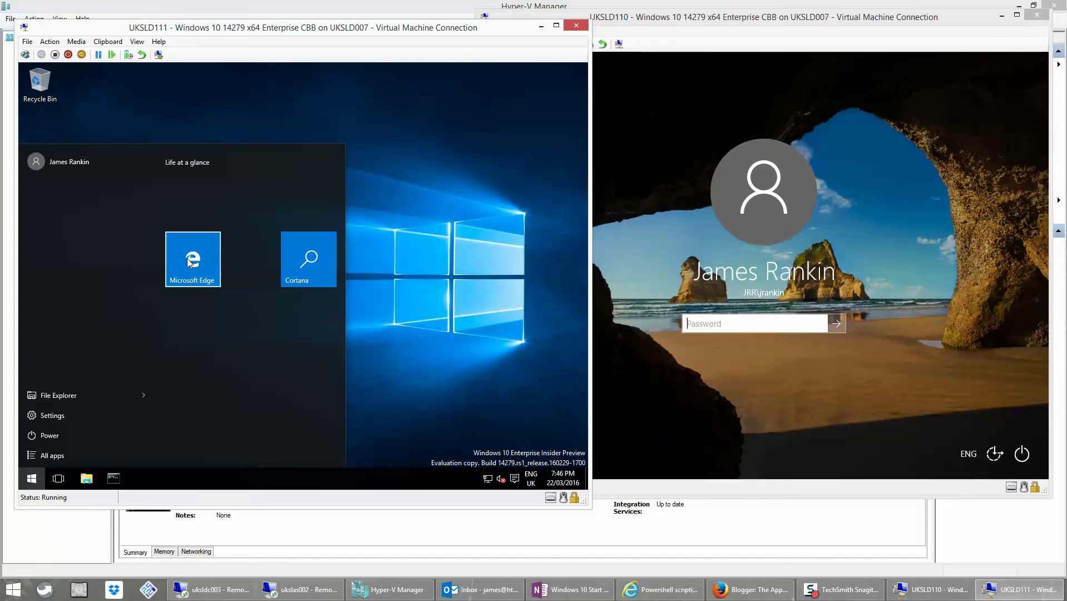
right_click(188, 261)
left_click(212, 272)
right_click(291, 204)
left_click(321, 222)
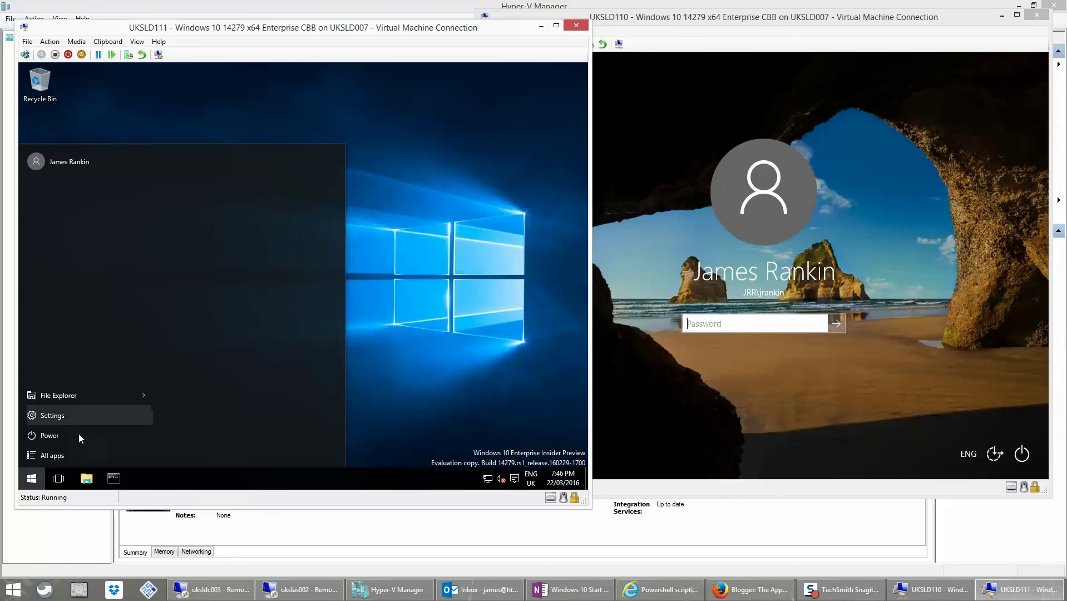
- Pin Windows PowerShell and Remote Desktop Connection to Start from the All apps list
left_click(56, 455)
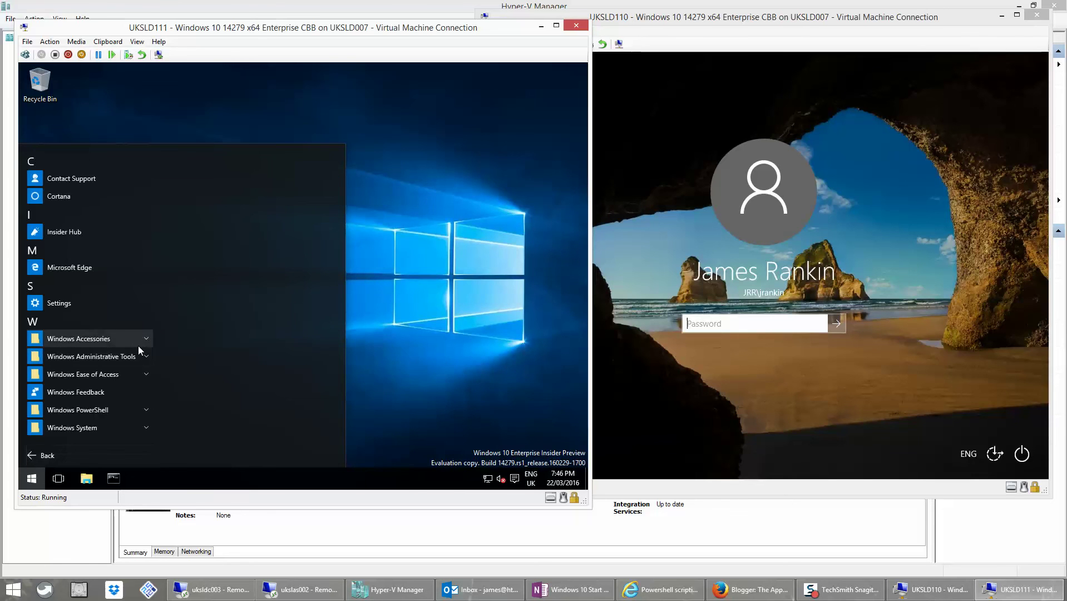
left_click(92, 410)
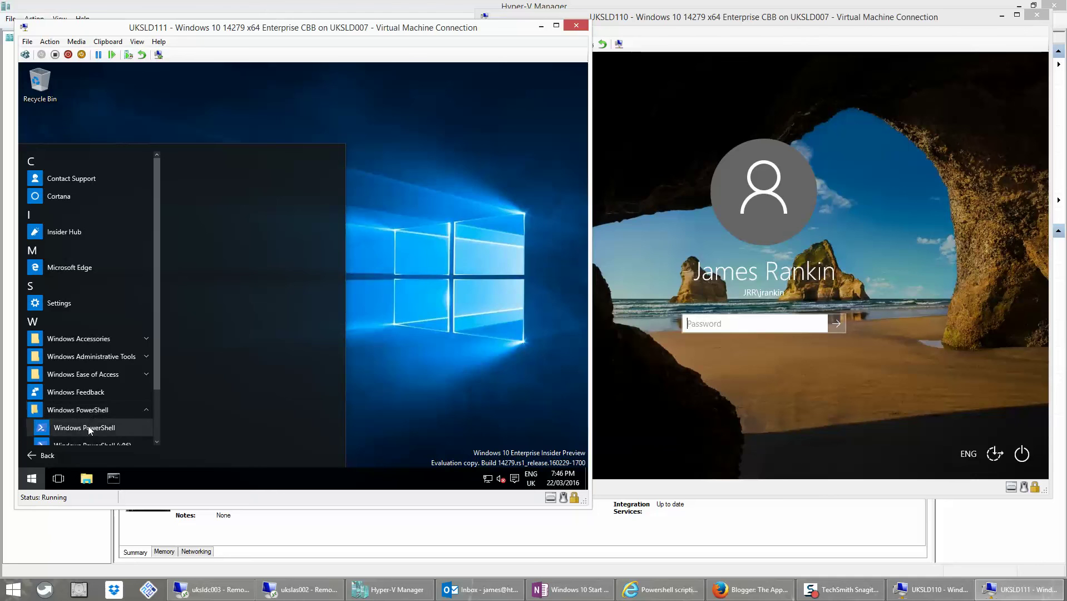
right_click(88, 426)
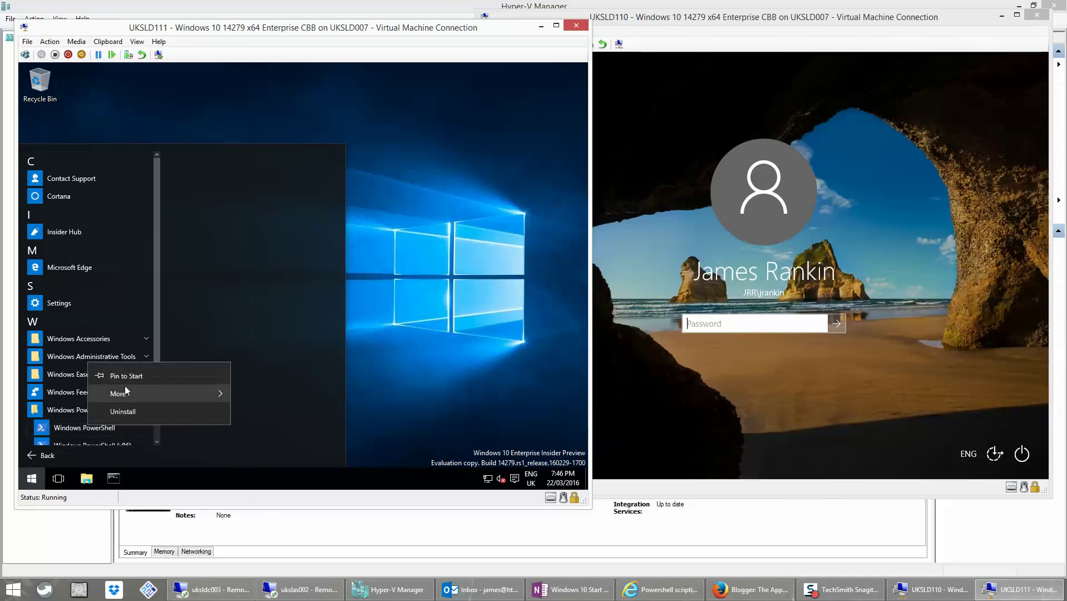
key("Escape")
scroll(158, 364, "down", 2)
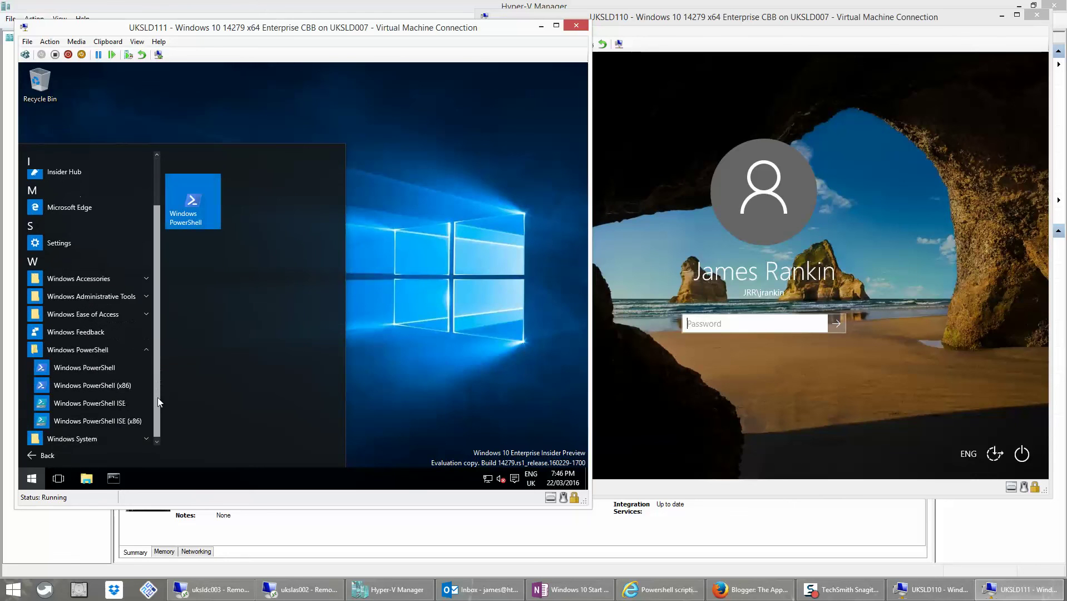
left_click(108, 280)
scroll(156, 284, "down", 1)
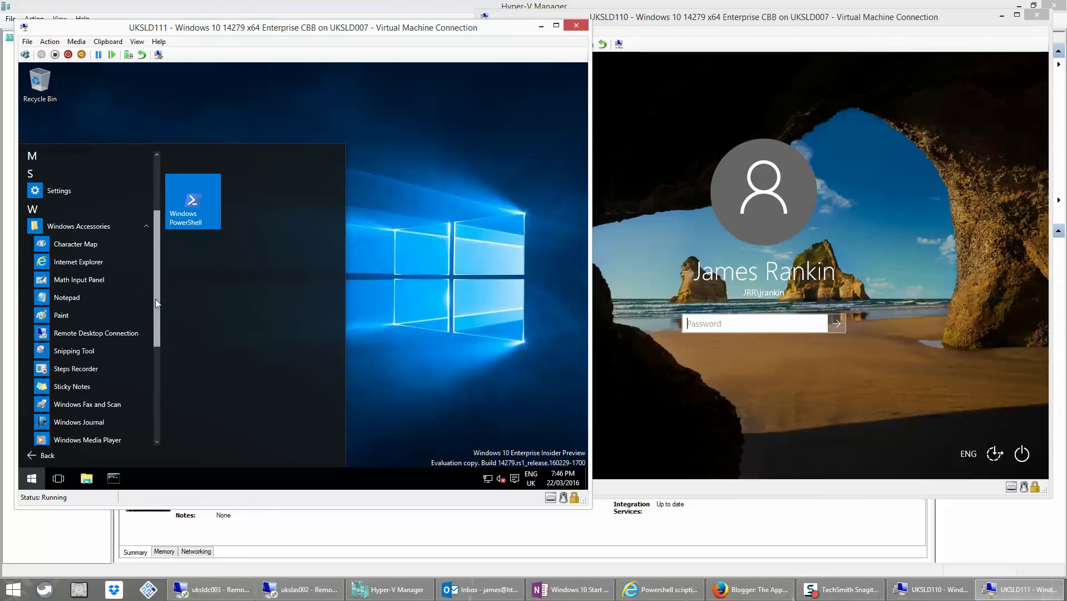
right_click(105, 334)
left_click(117, 348)
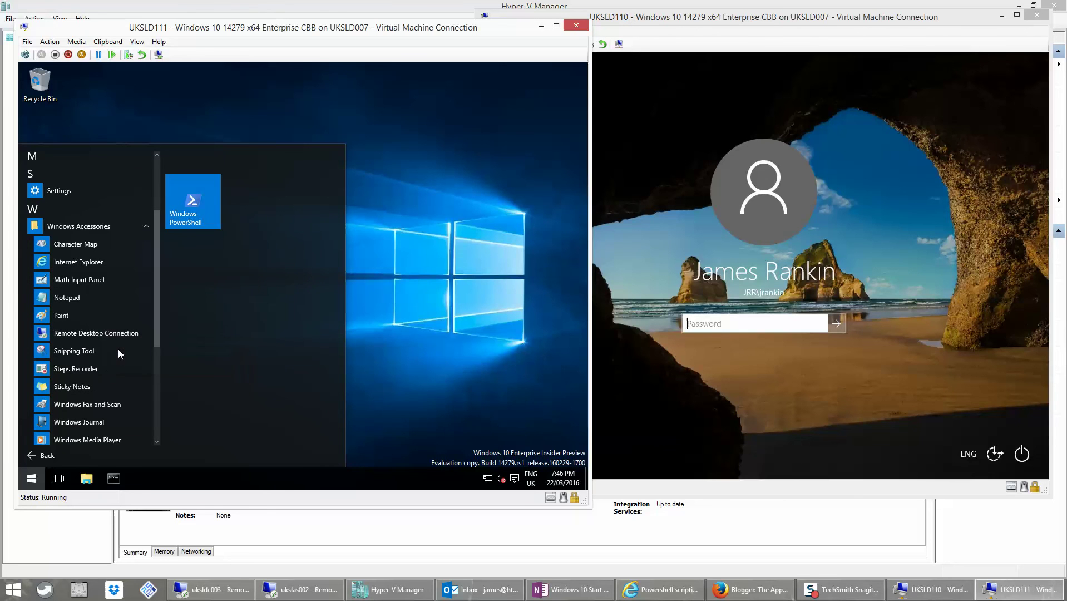
- Resize the PowerShell and Remote Desktop tiles to Small and name their group 'Apps'
right_click(215, 214)
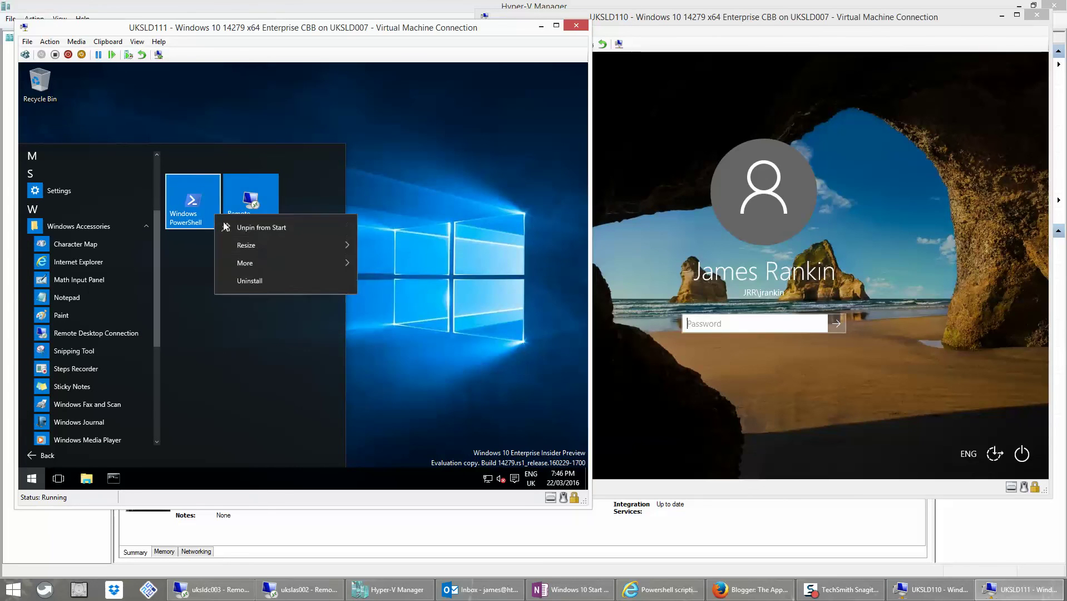
mouse_move(329, 247)
left_click(400, 245)
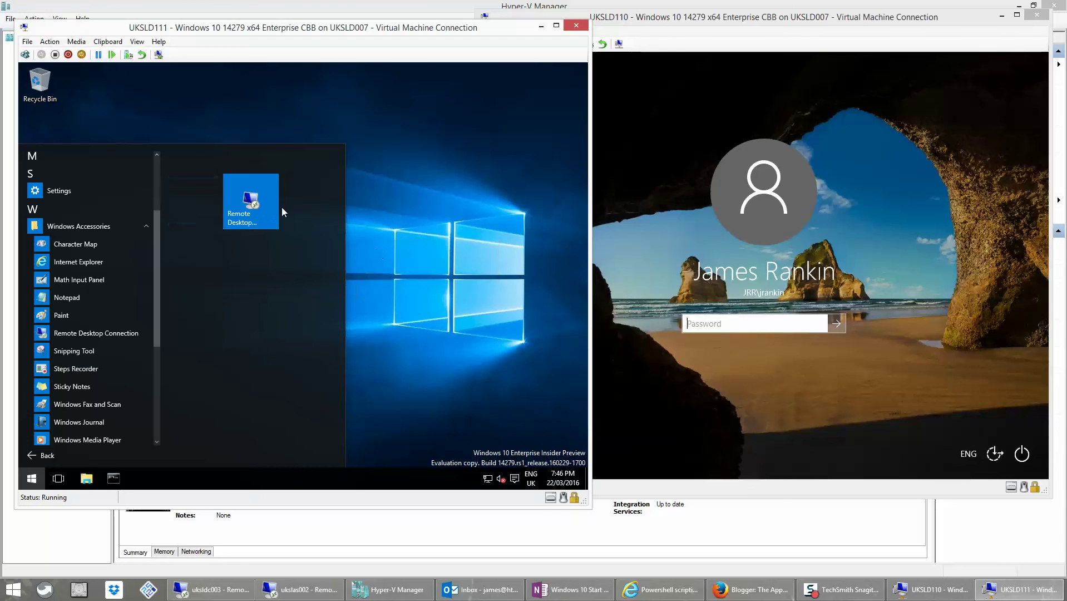
right_click(258, 201)
mouse_move(312, 232)
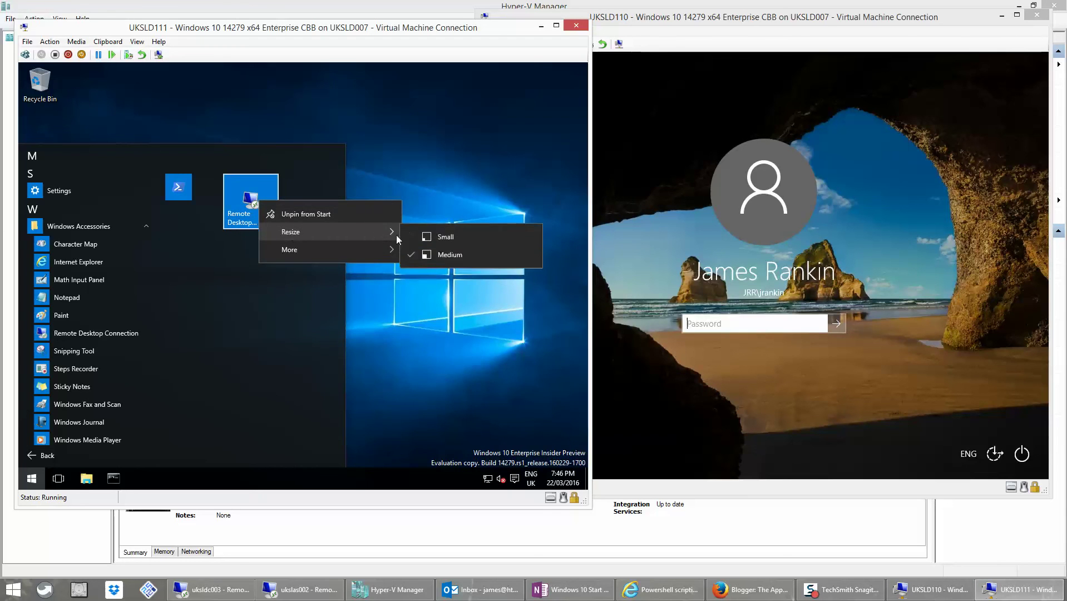
left_click(421, 232)
left_click(212, 162)
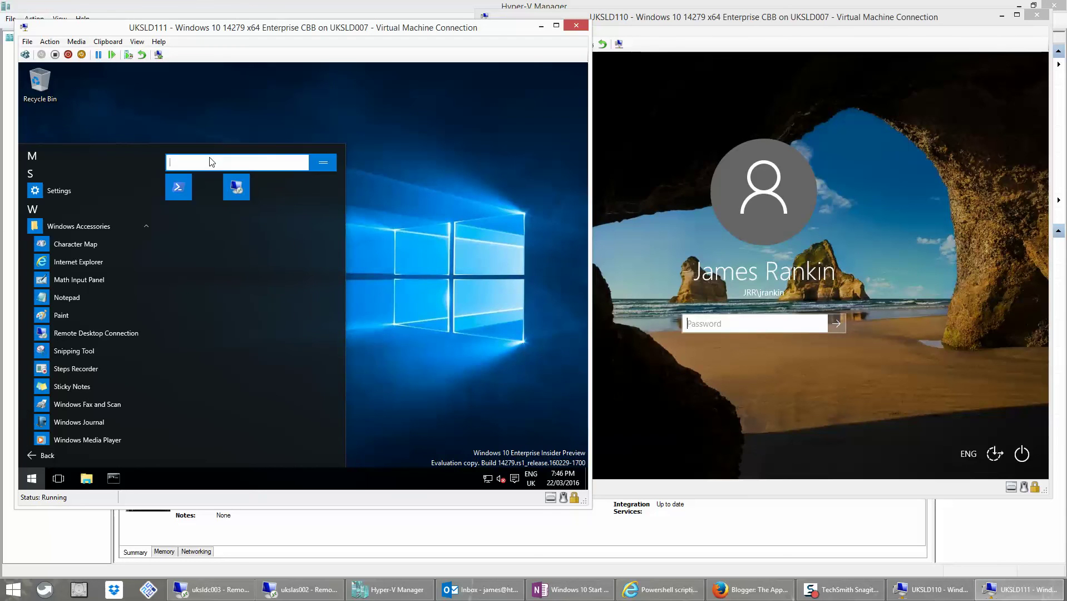
type("Apps")
left_click(227, 115)
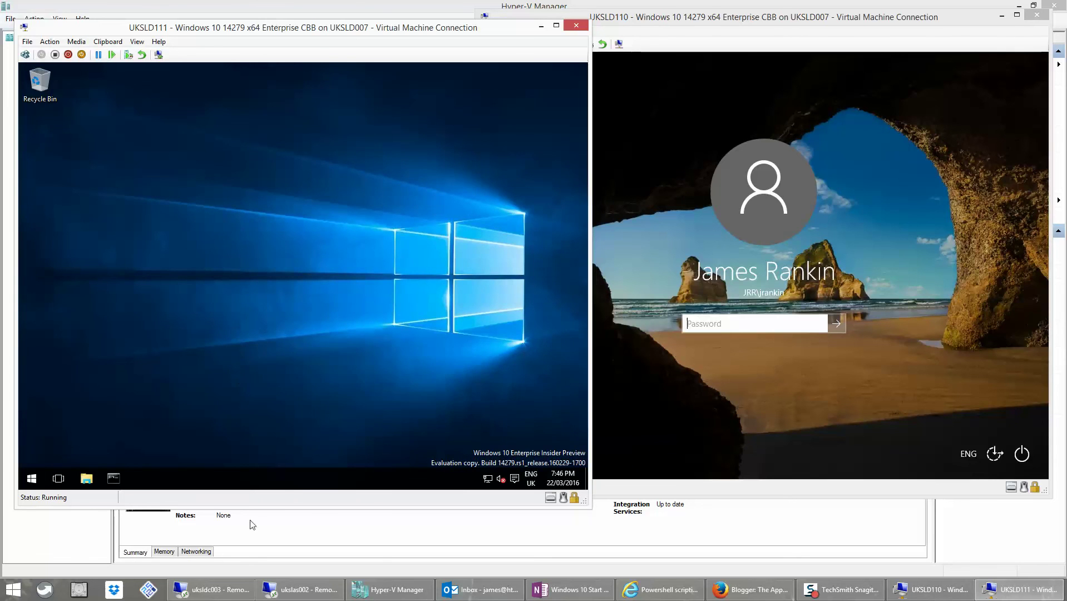
- Deselect the Profile.V6 folder in the domain controller session and return to the VM windows
mouse_move(233, 591)
left_click(195, 533)
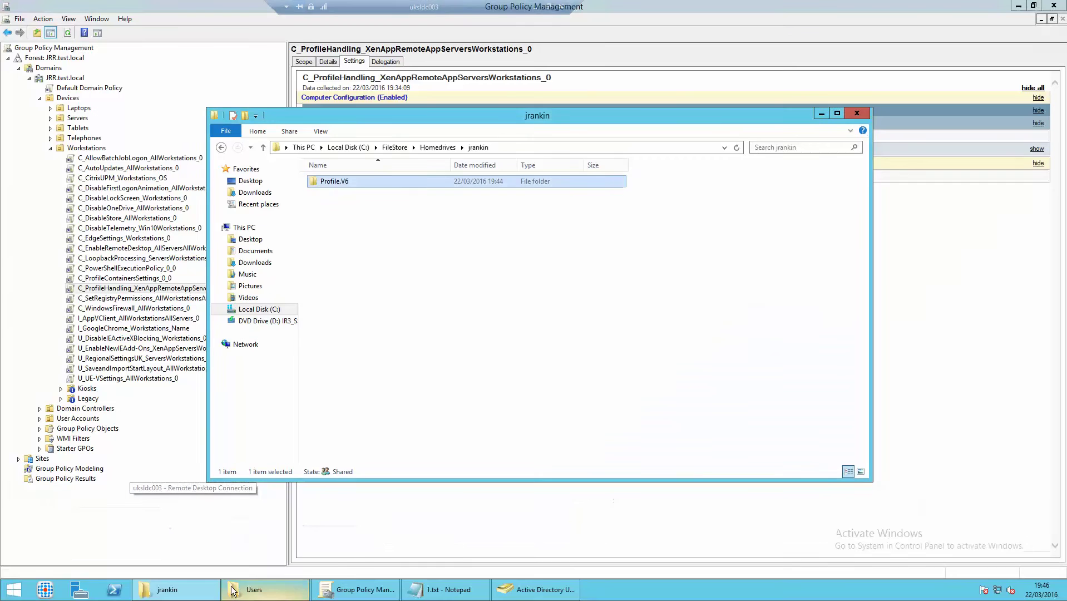
left_click(409, 250)
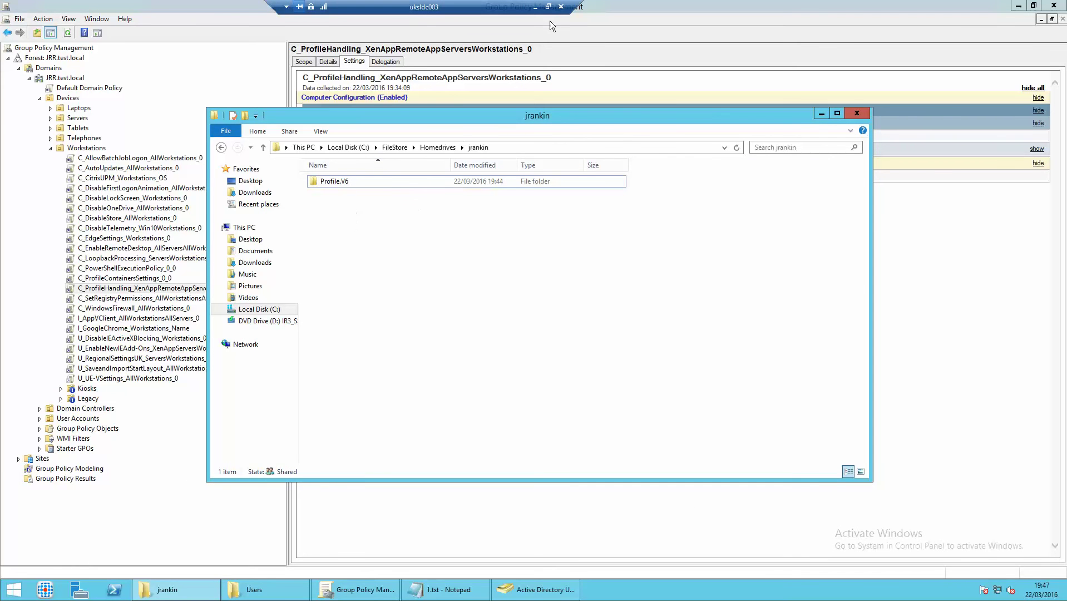
left_click(535, 7)
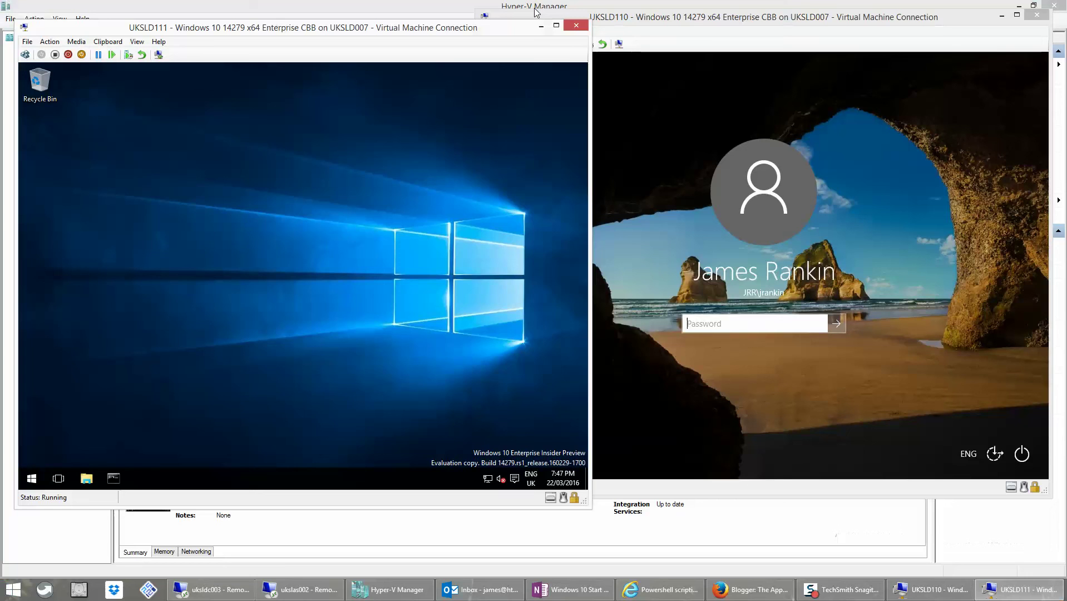
- Sign out of UKSLD111 from its Start menu, forcing the sign-out despite open apps
left_click(32, 479)
left_click(89, 167)
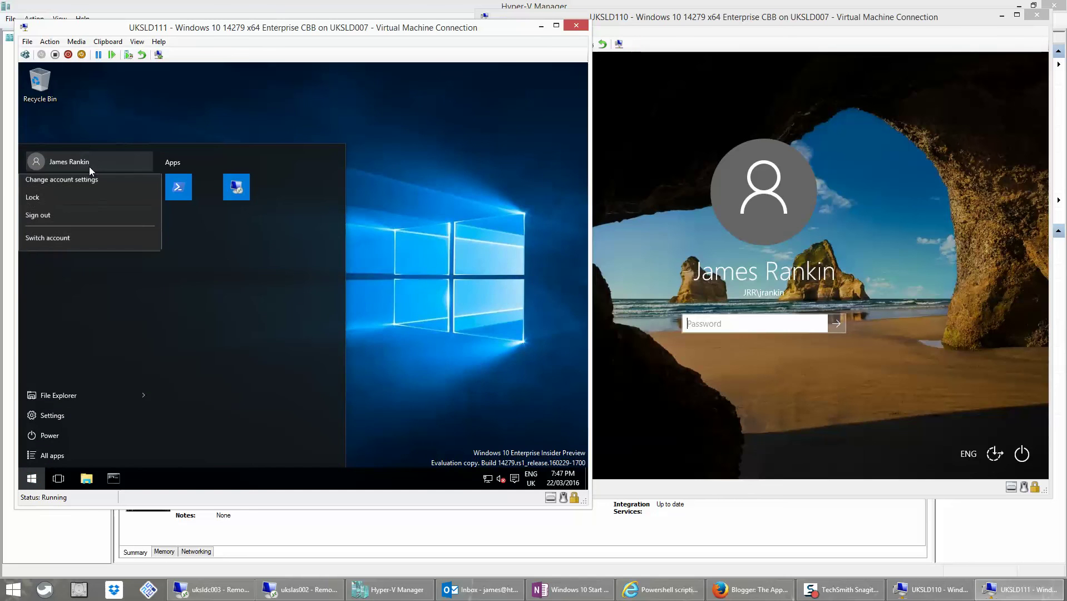
left_click(76, 223)
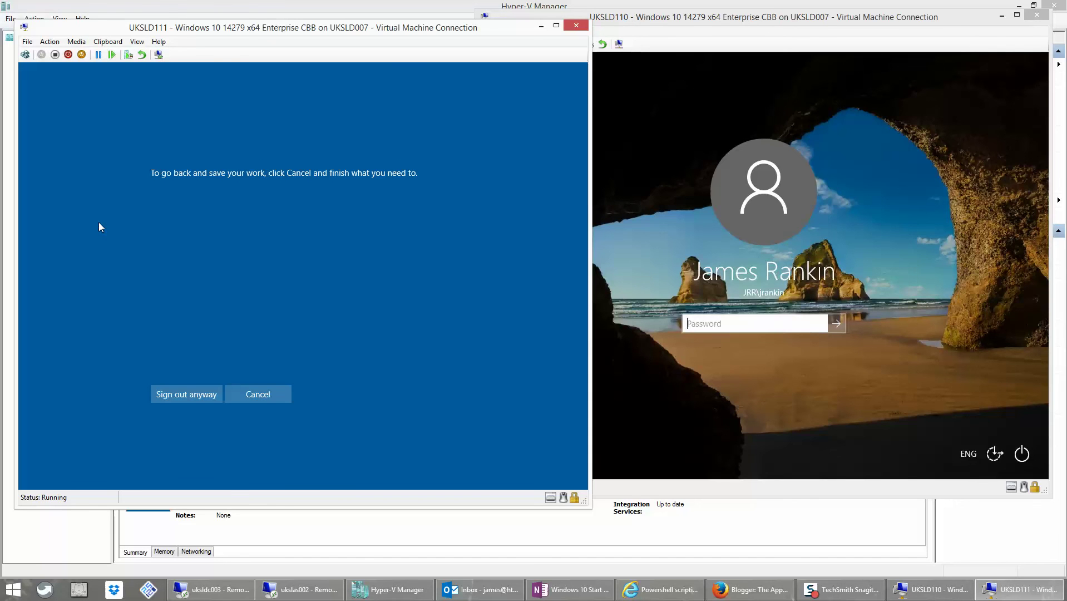
left_click(208, 394)
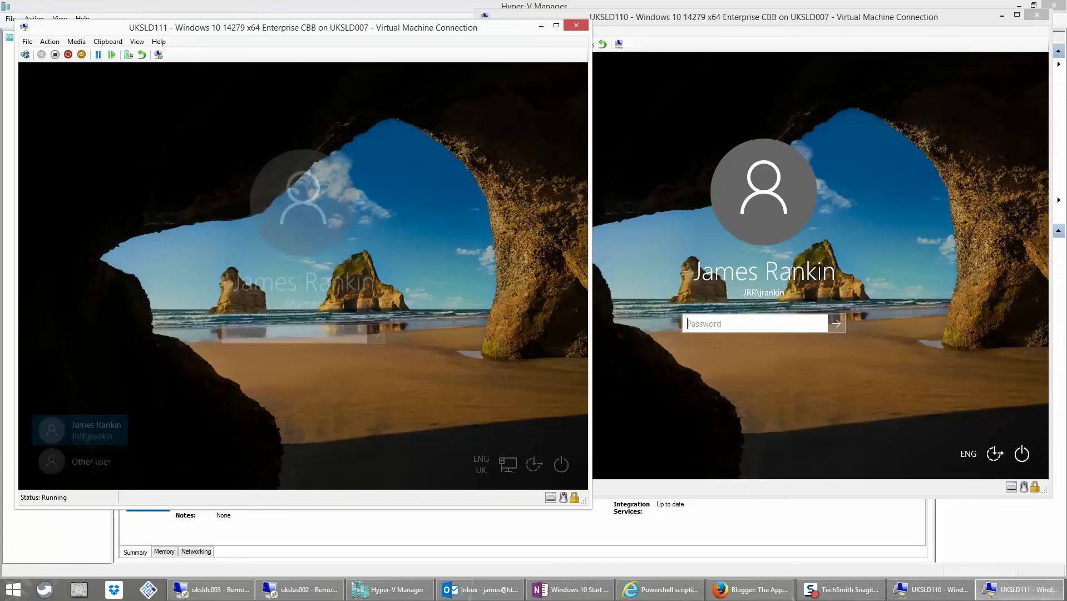
- Open LayoutModification.xml in Notepad, inspect the Remote Desktop tile's app ID, then close it
left_click(212, 589)
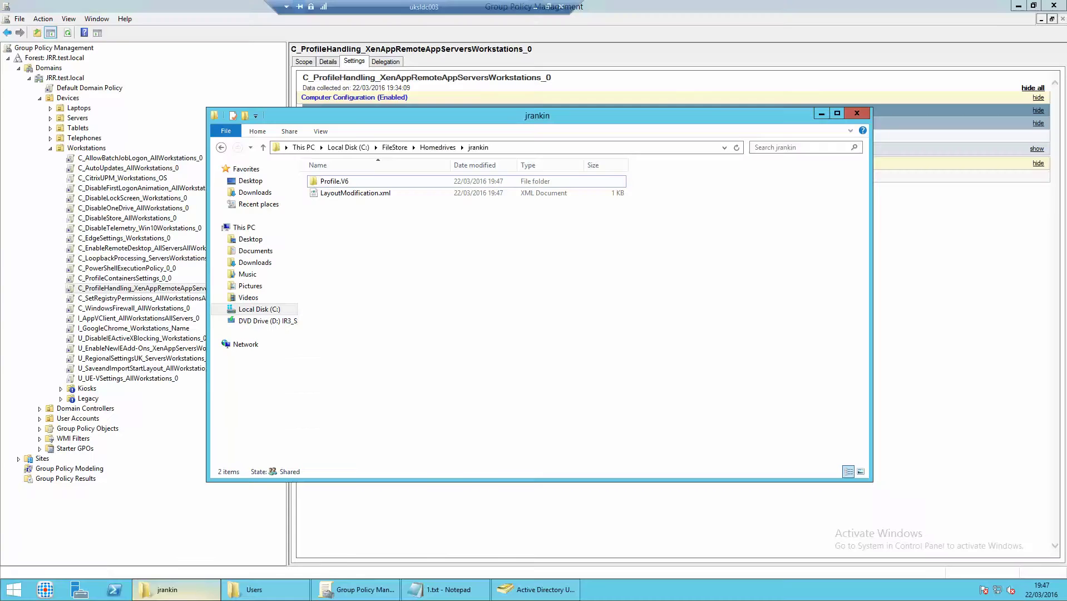
left_click(374, 197)
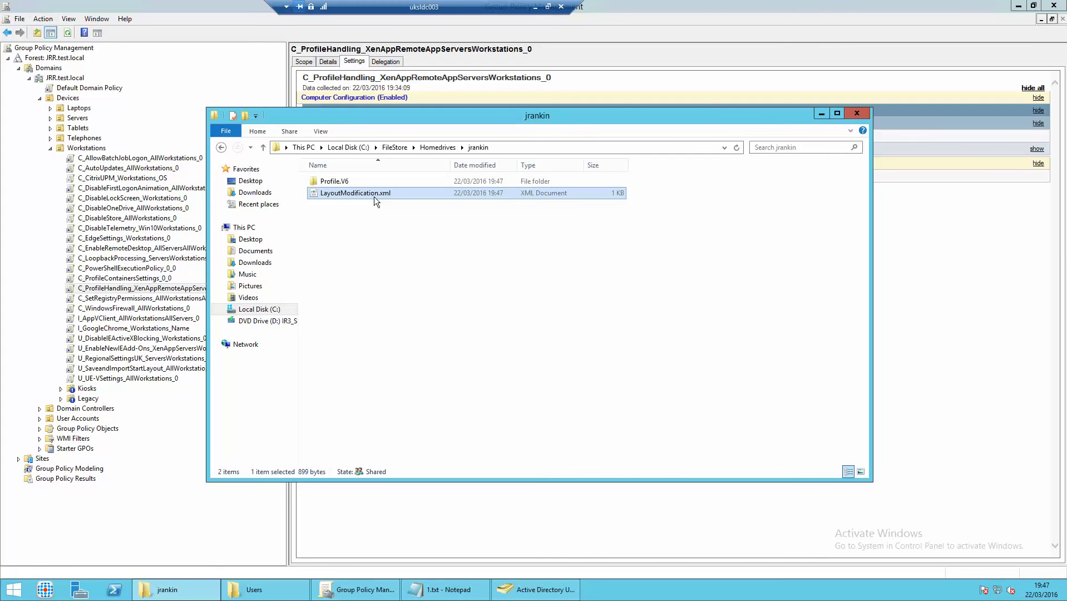
right_click(374, 197)
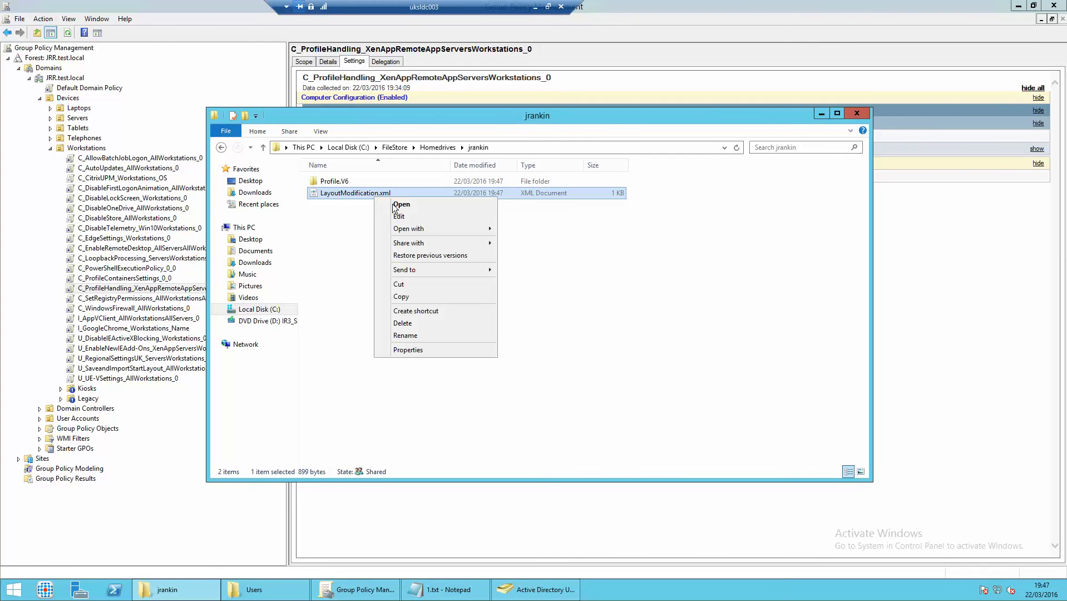
left_click(412, 217)
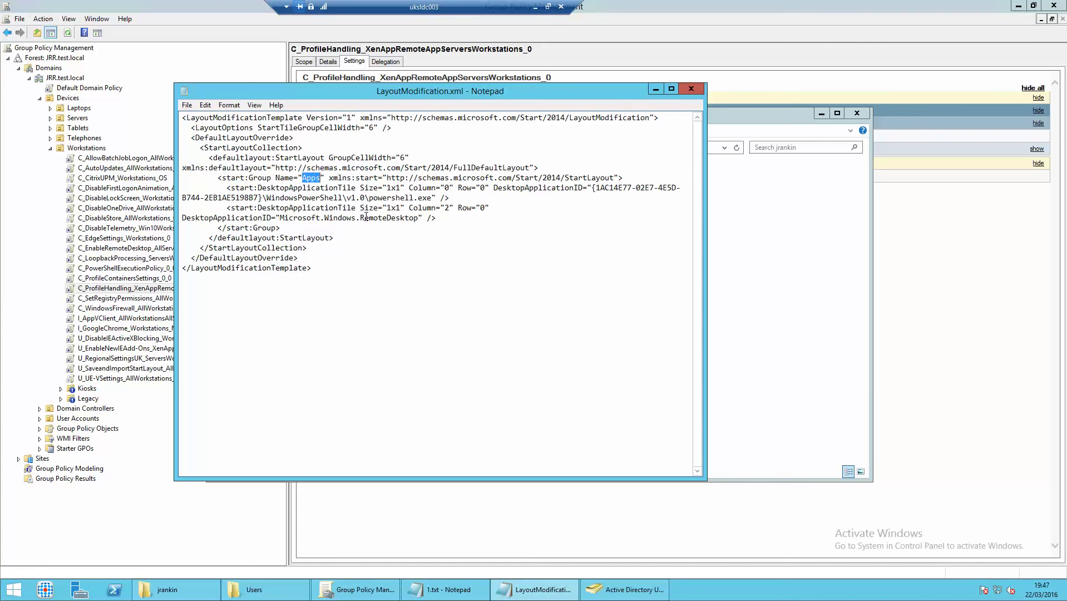
left_click_drag(360, 217, 420, 198)
left_click(690, 89)
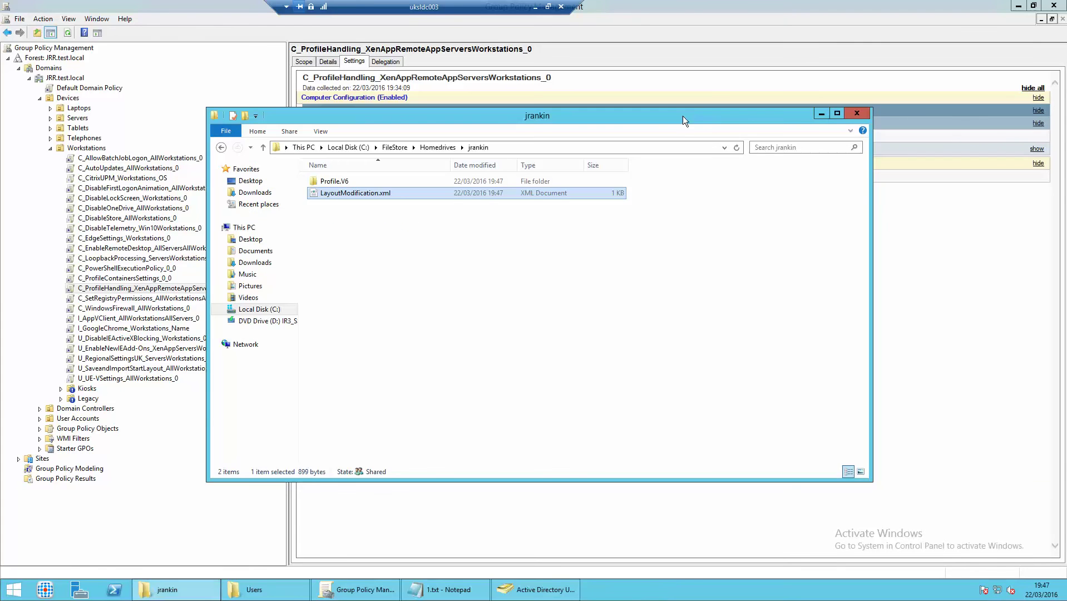
left_click(535, 8)
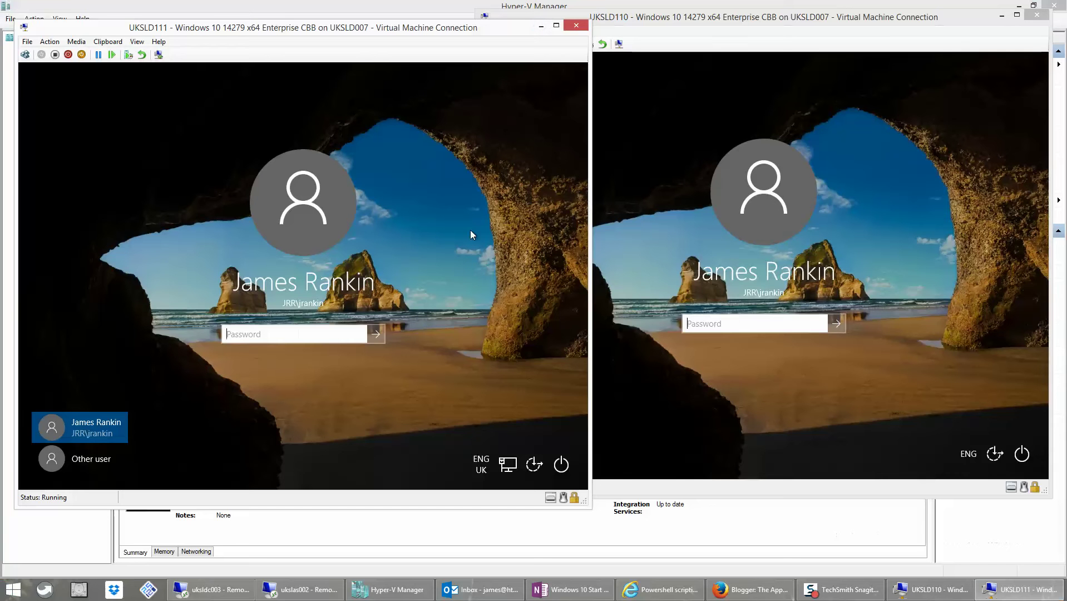
- Sign in to UKSLD110 with the account password, re-entering it after dismissing the sign-in error
left_click(728, 327)
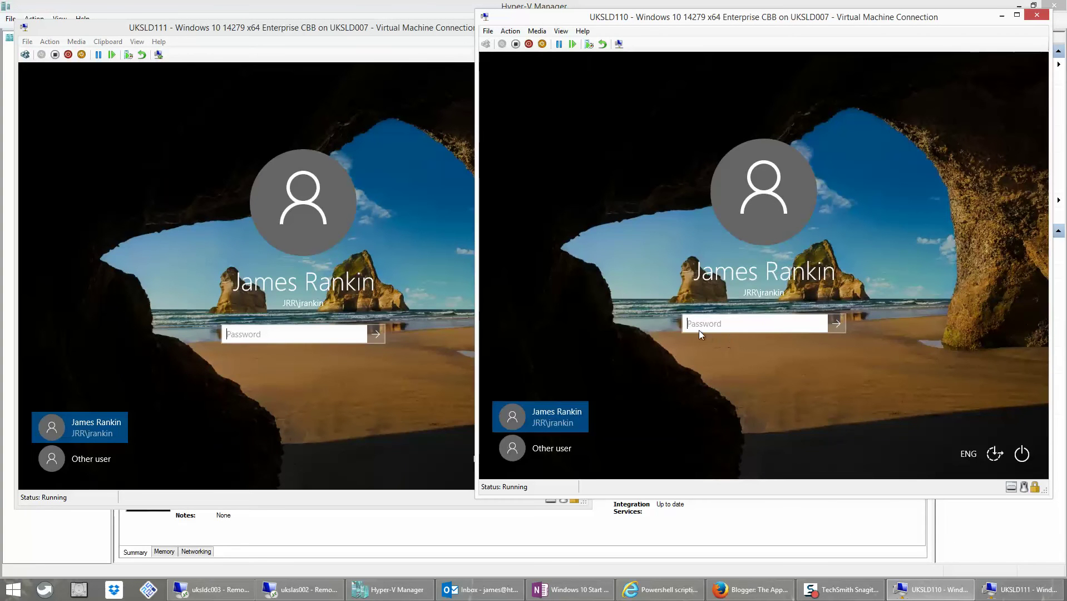
type("***********")
key("Return")
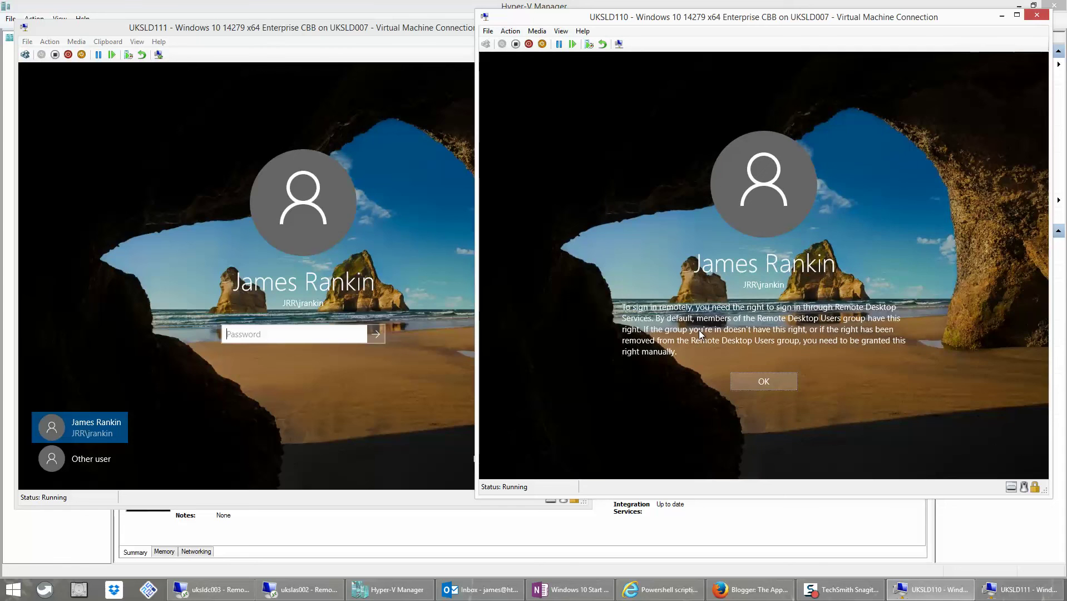
key("Return")
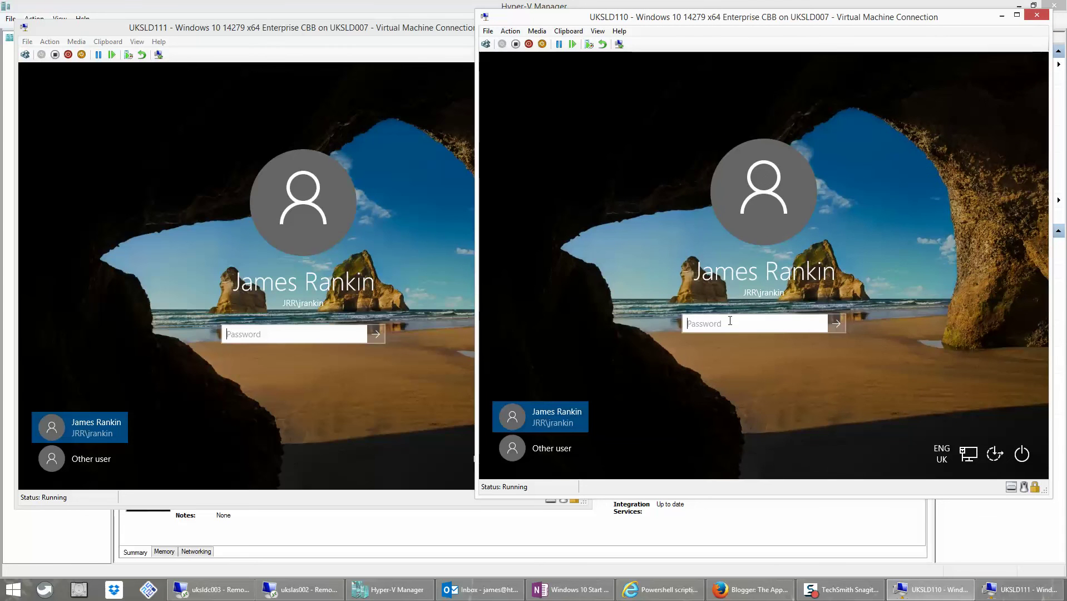
type("***********")
key("Return")
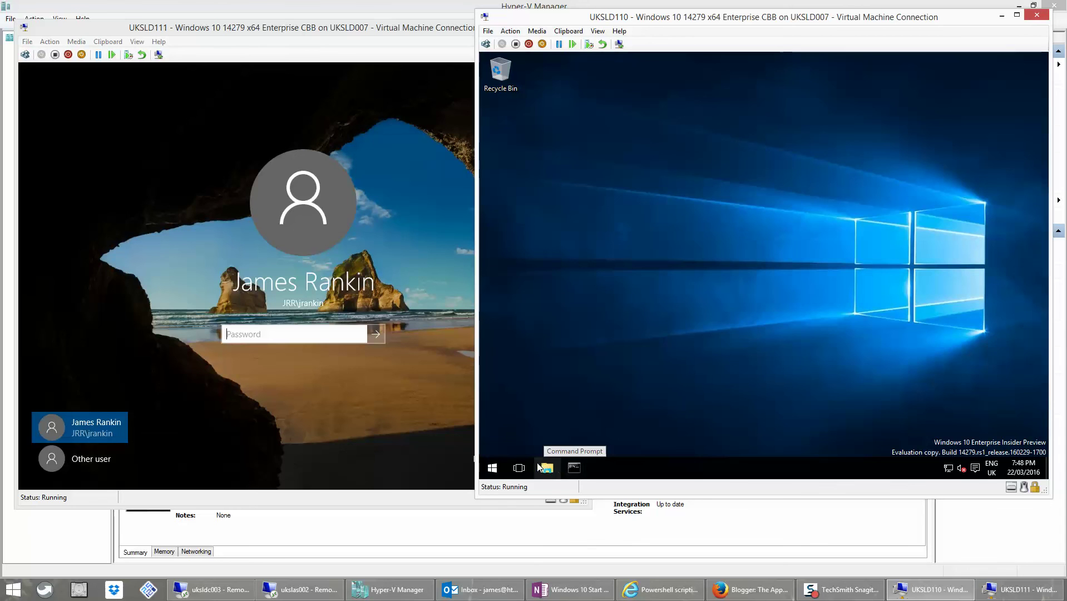
- Erase the Apps group name in UKSLD110's Start menu and start typing 'Windows 10'
left_click(493, 468)
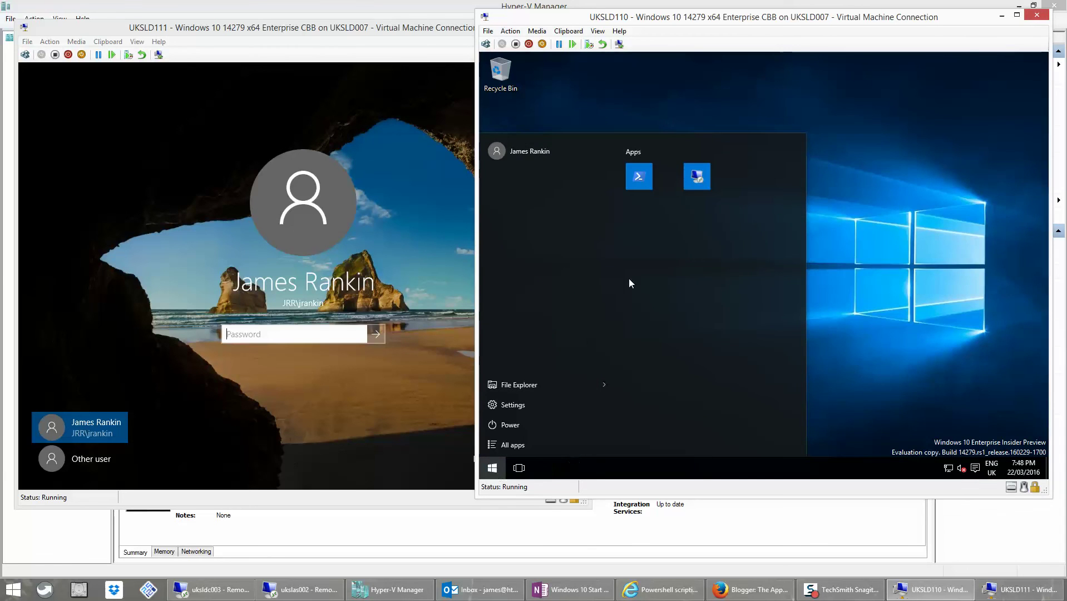
left_click(640, 177)
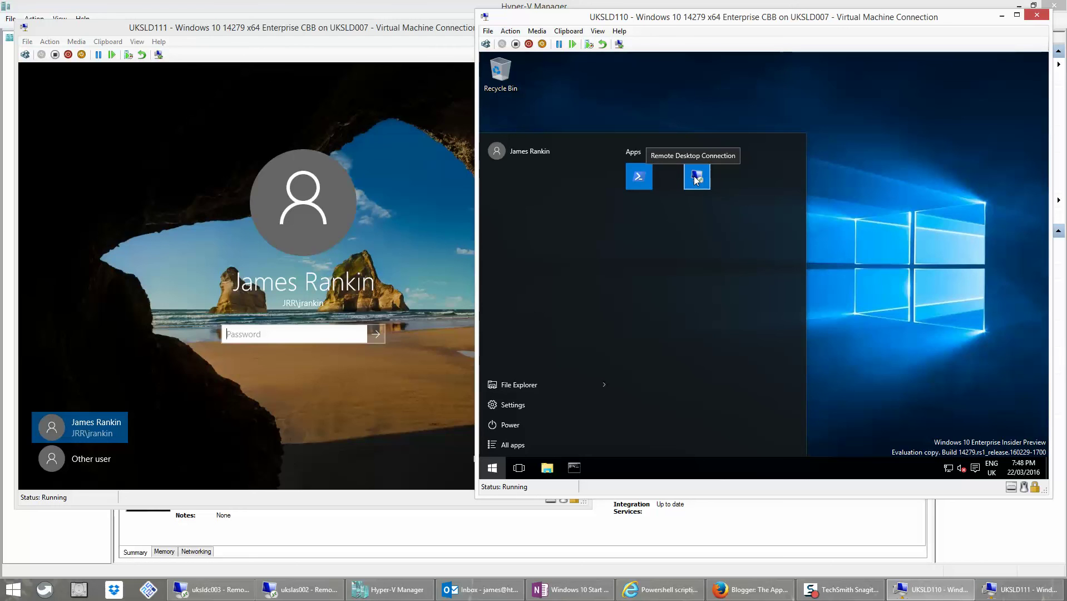
left_click(643, 152)
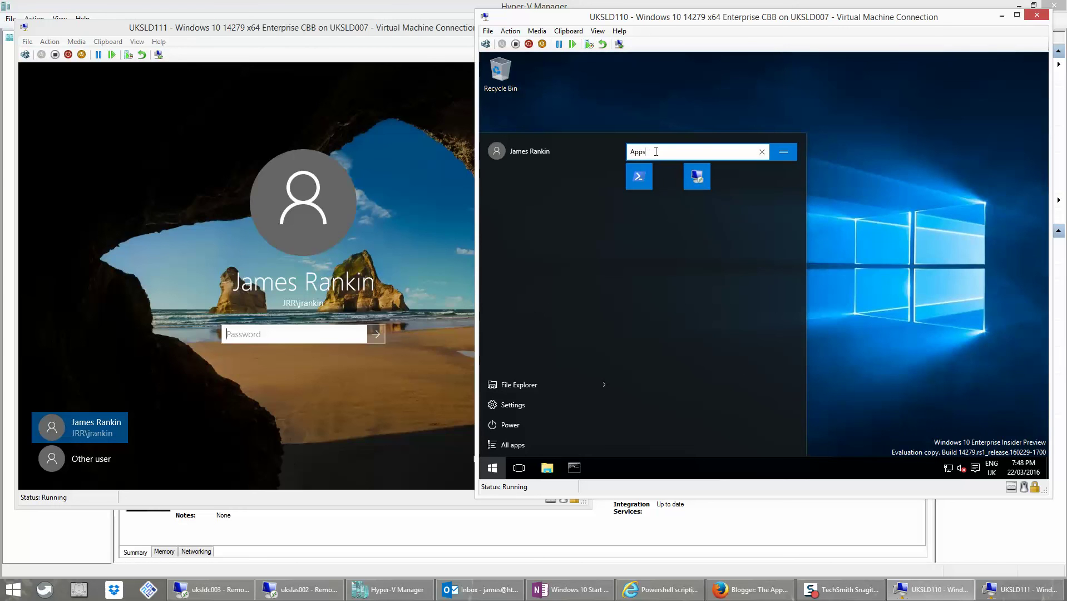
key("BackSpace")
key("BackSpace")
key("BackSpace")
key("BackSpace")
type("Windows 10 s")
- Fix the typo so the tile group is named 'Windows 10 apps'
key("BackSpace")
type("apps")
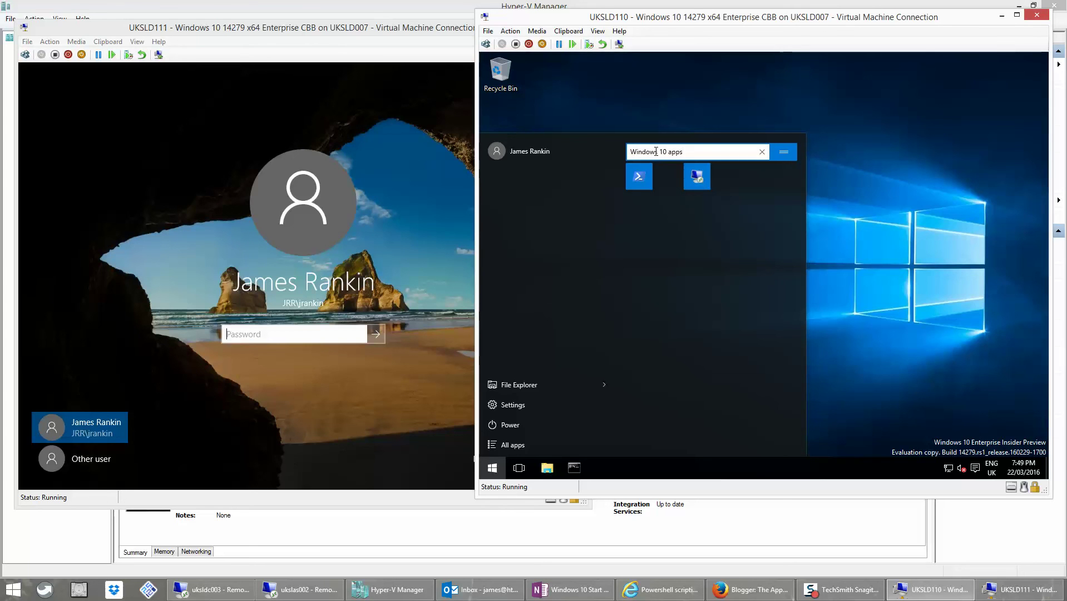
left_click(511, 445)
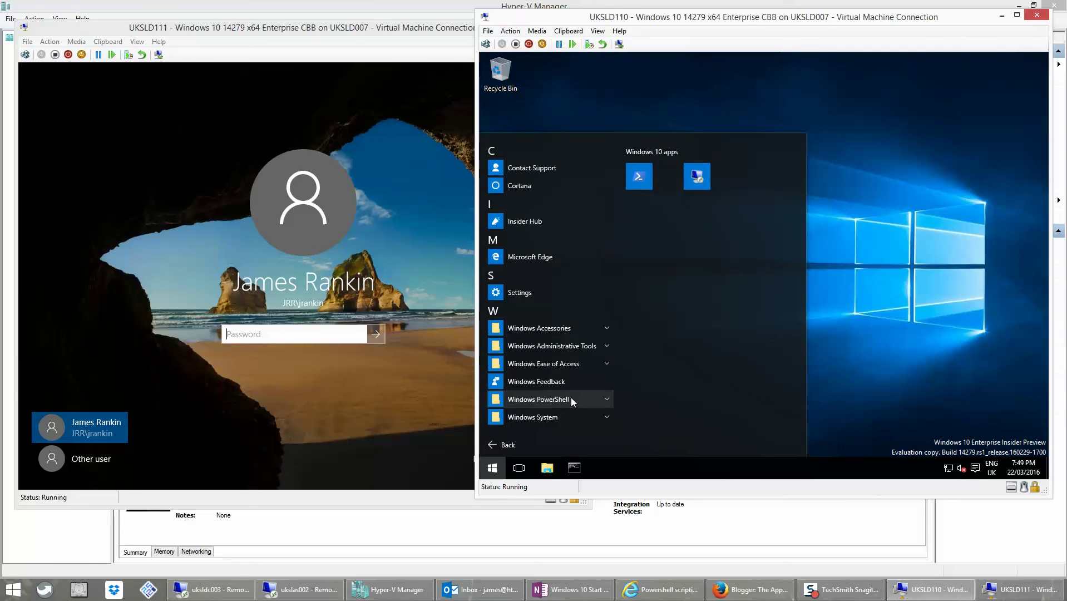
- Pin Microsoft Edge and Component Services (from Windows Administrative Tools) to UKSLD110's Start
right_click(525, 257)
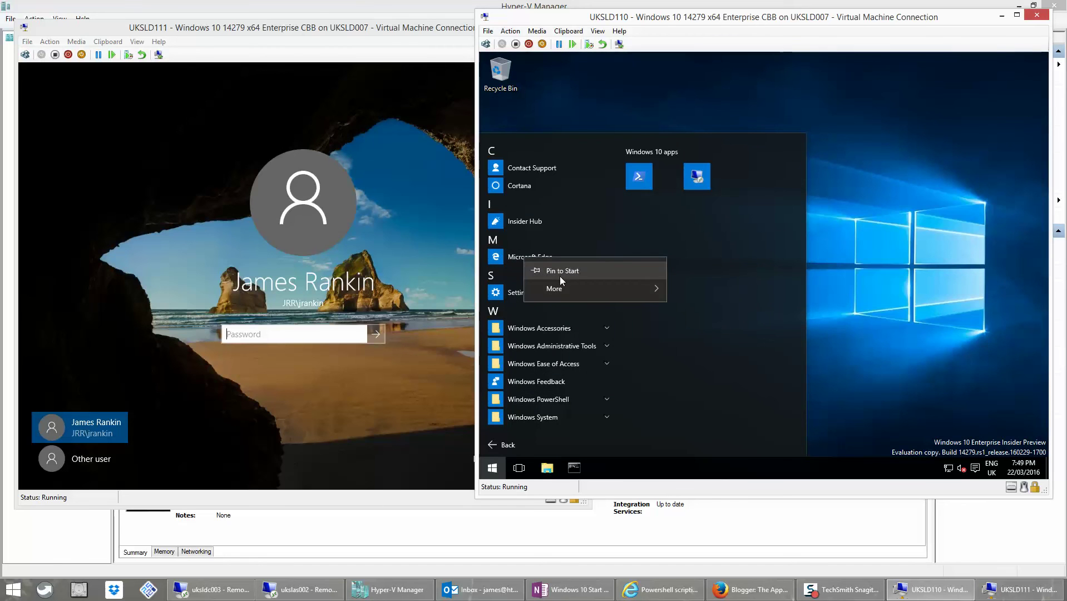
left_click(559, 276)
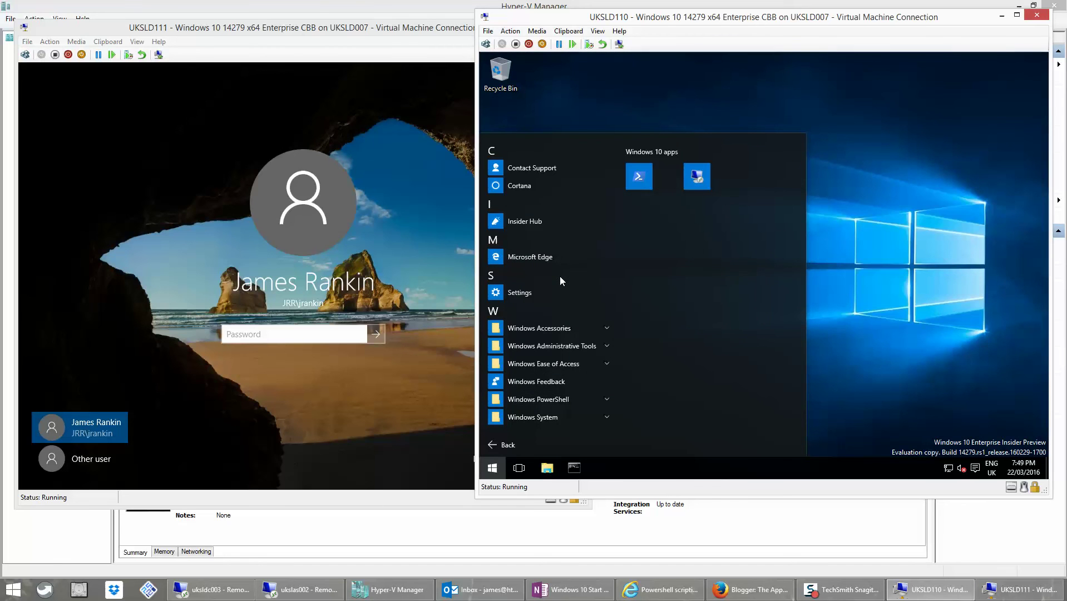
left_click(553, 346)
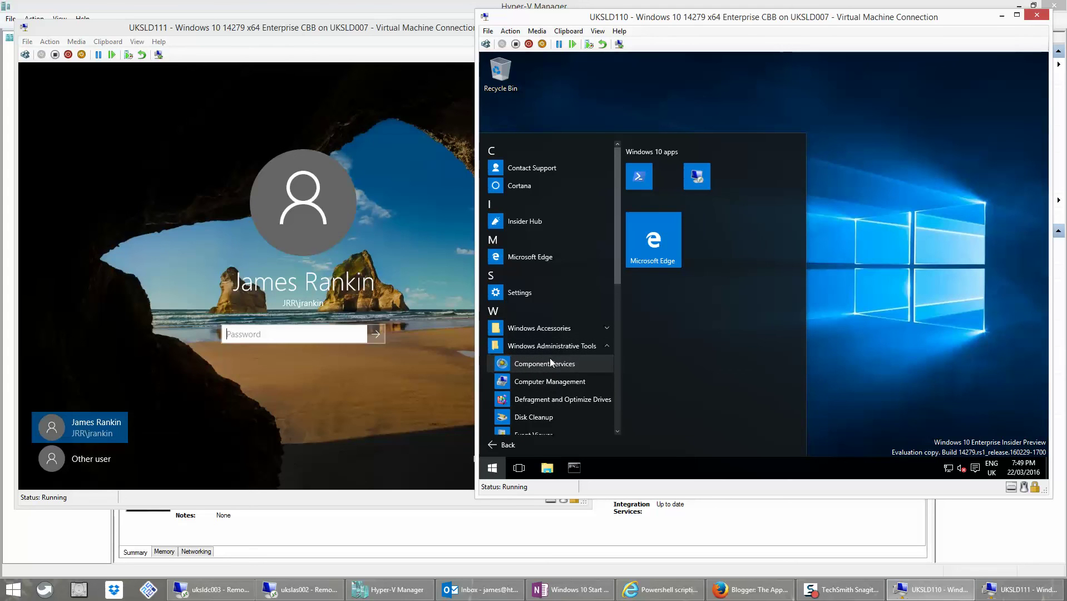
right_click(549, 358)
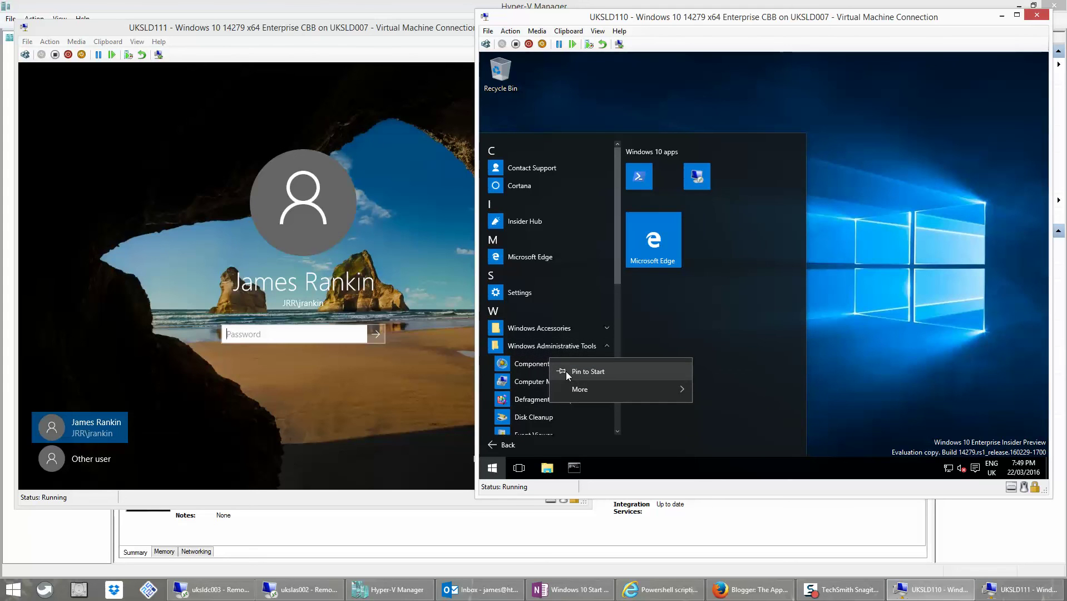
left_click(566, 371)
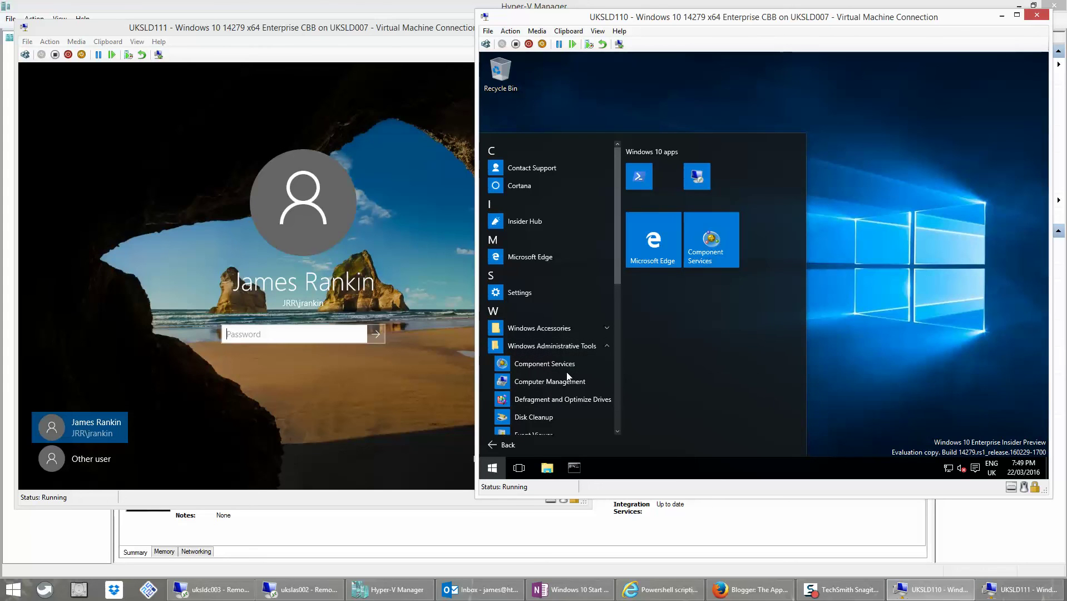
left_click(496, 444)
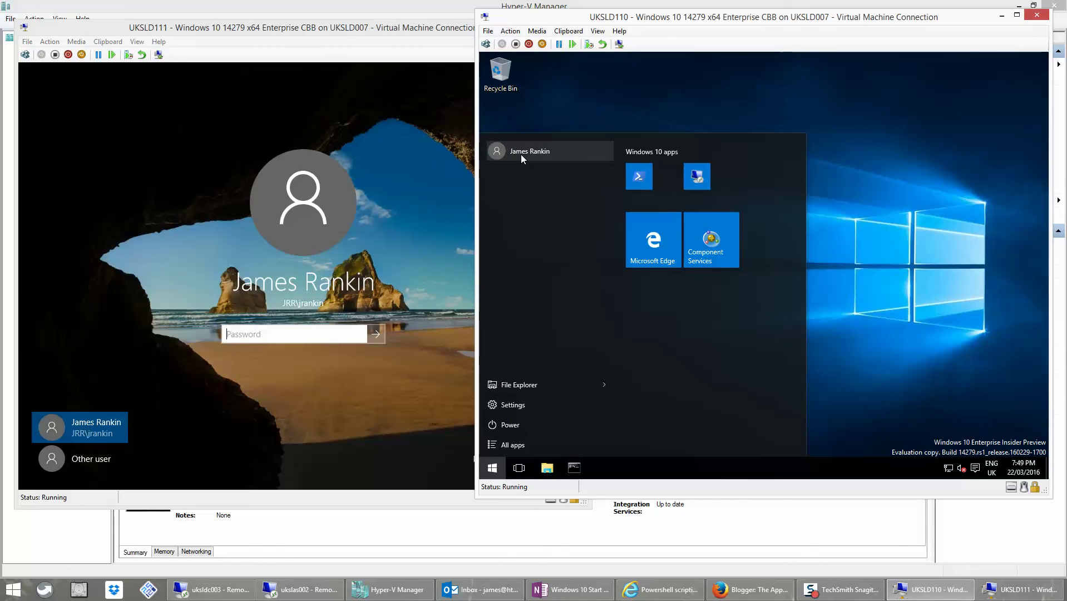
- Check the Profile.V6 folder and LayoutModification.xml in the remote session's home drive
left_click(214, 589)
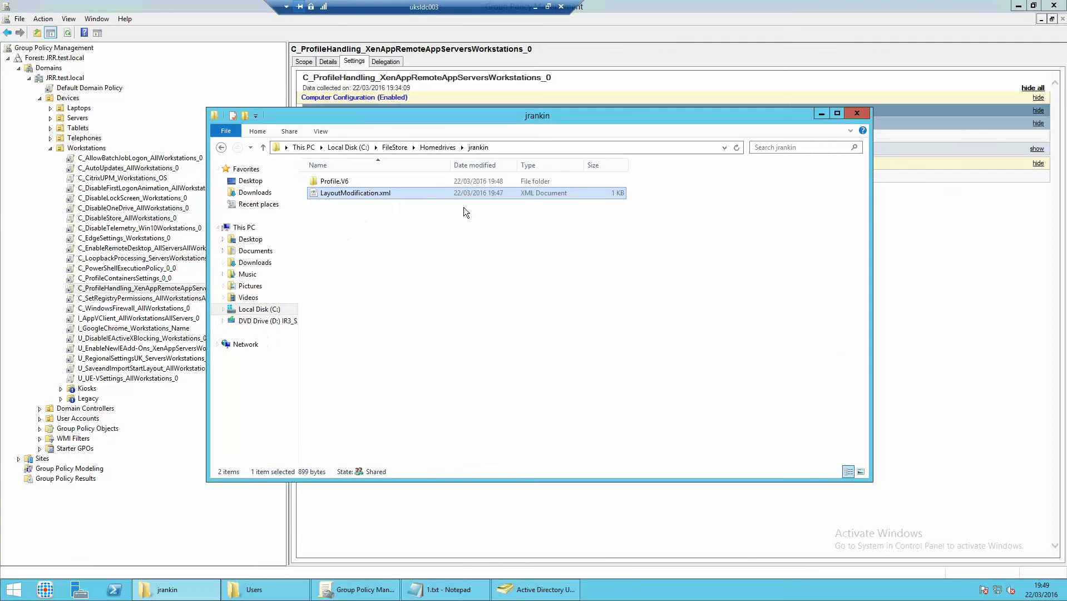
left_click(497, 182)
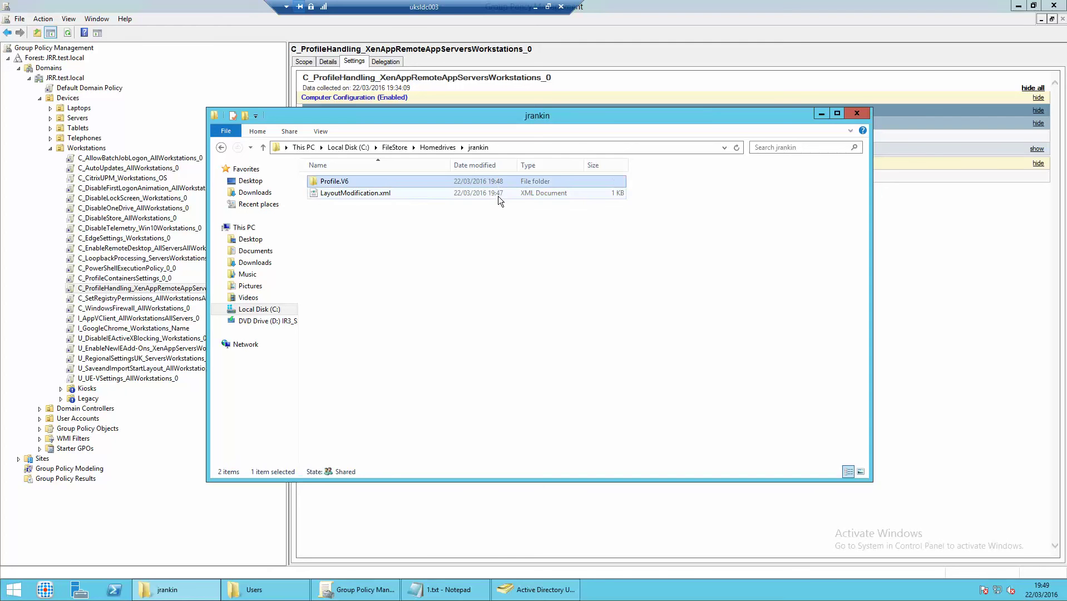
left_click(499, 194)
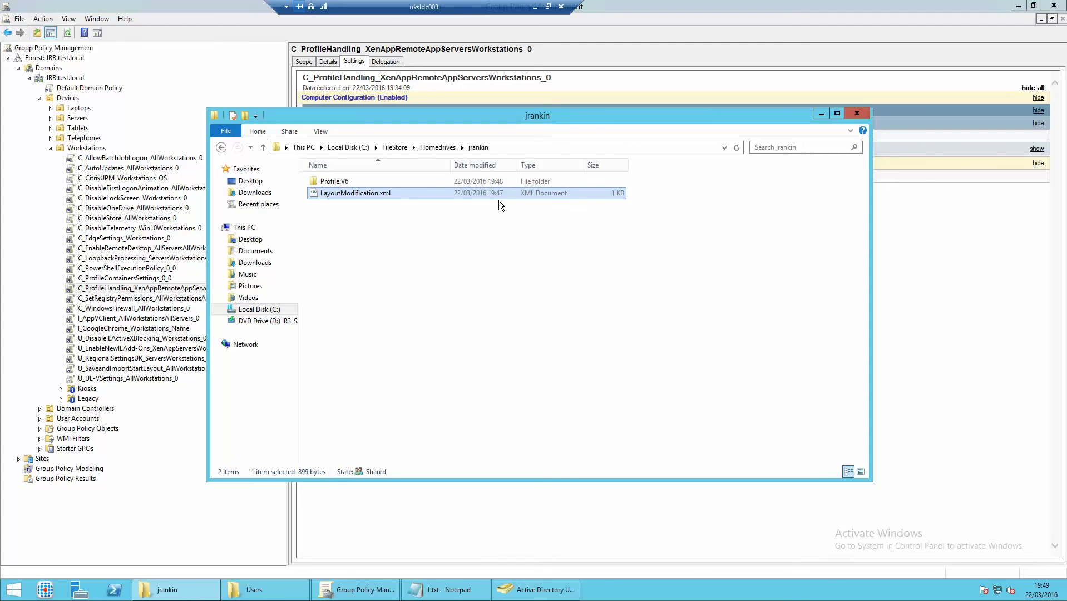
left_click(536, 7)
- Sign out of UKSLD110, forcing the sign-out despite open apps
left_click(519, 151)
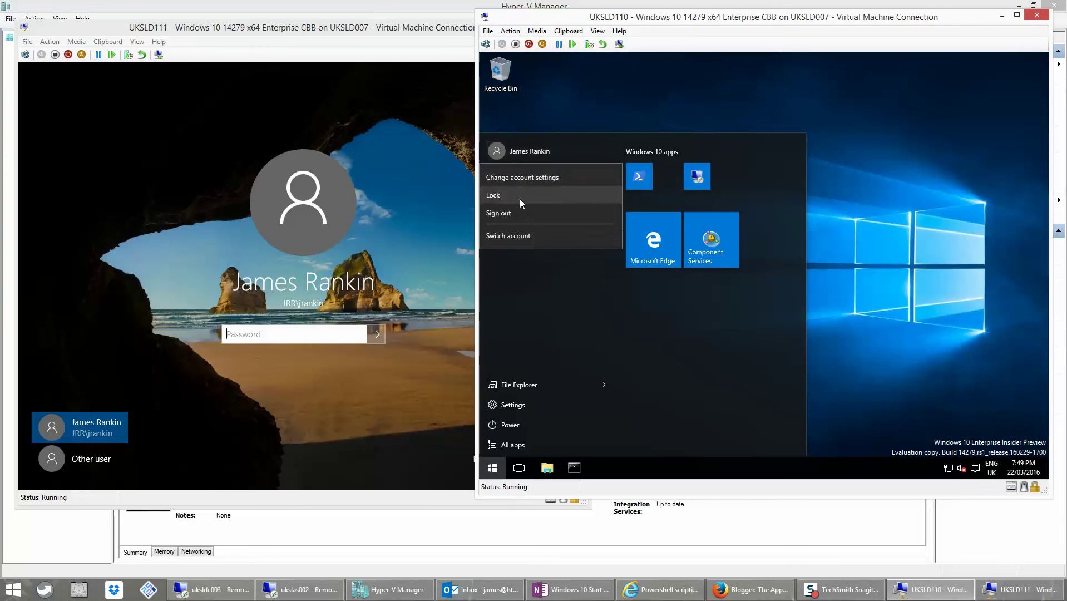
left_click(520, 211)
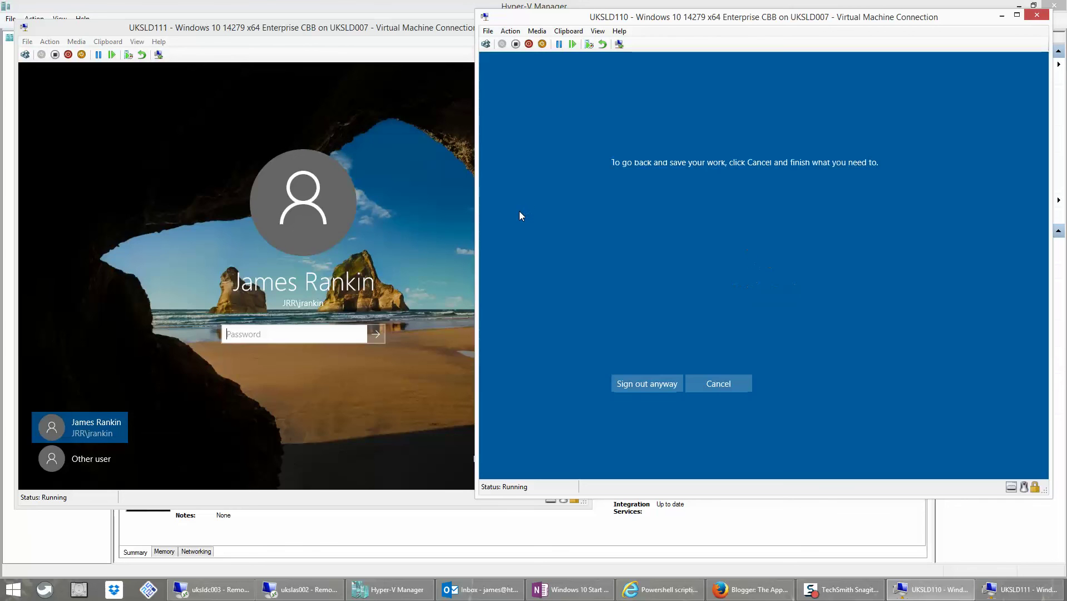
left_click(631, 383)
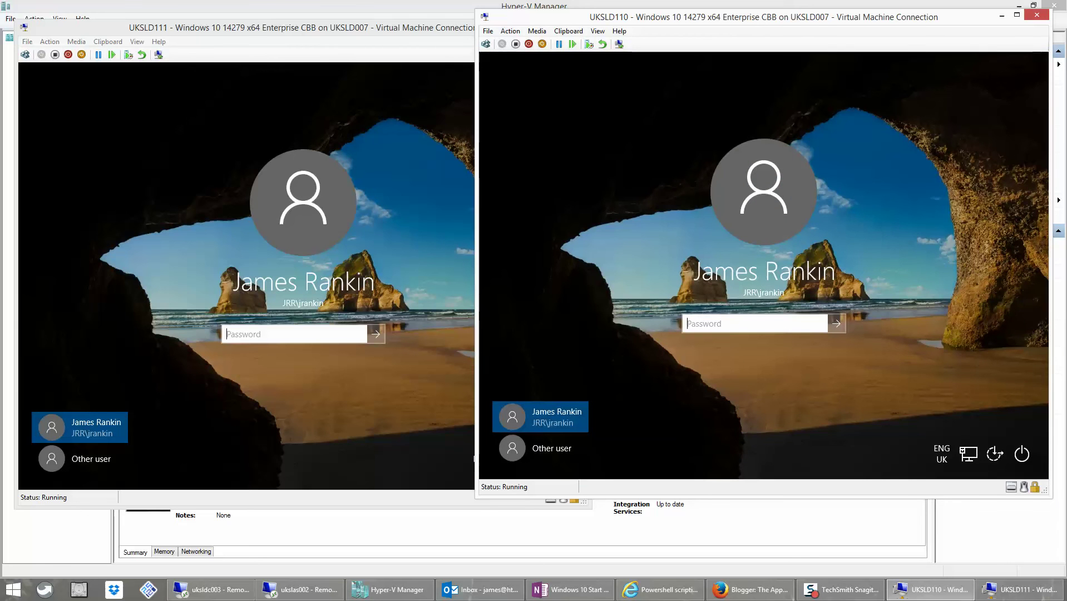
left_click(252, 591)
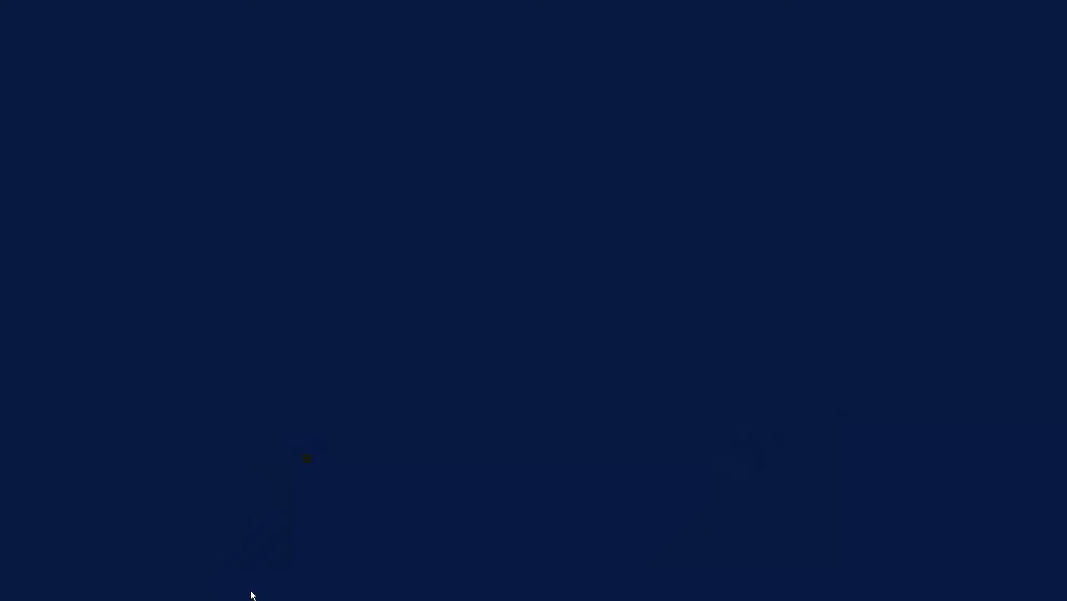
- Open LayoutModification.xml in Notepad to confirm the 'Windows 10 apps' group name, then close it
left_click(484, 193)
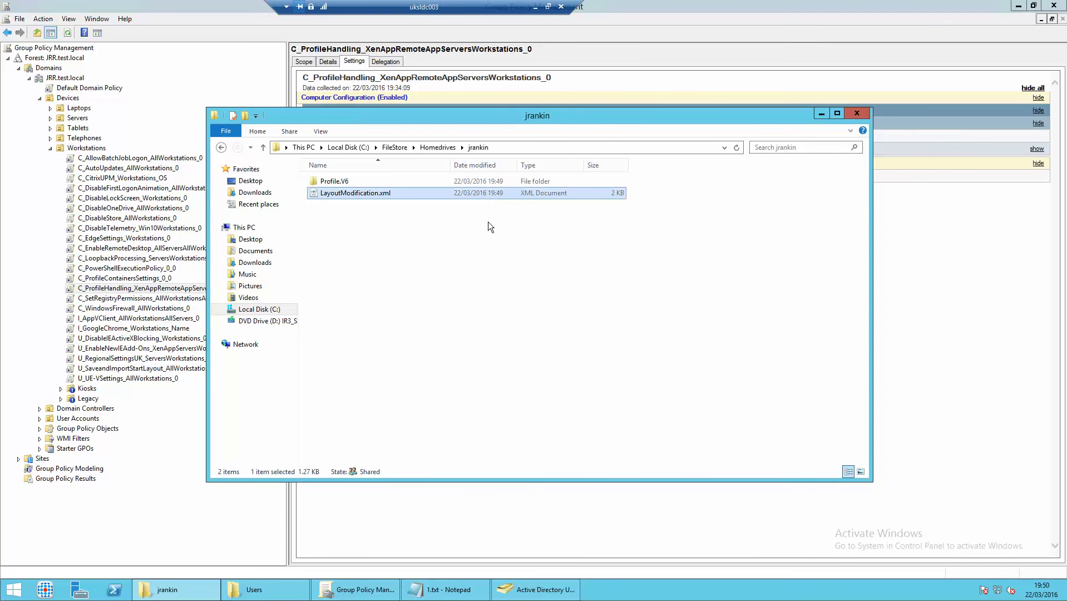
right_click(474, 193)
left_click(492, 212)
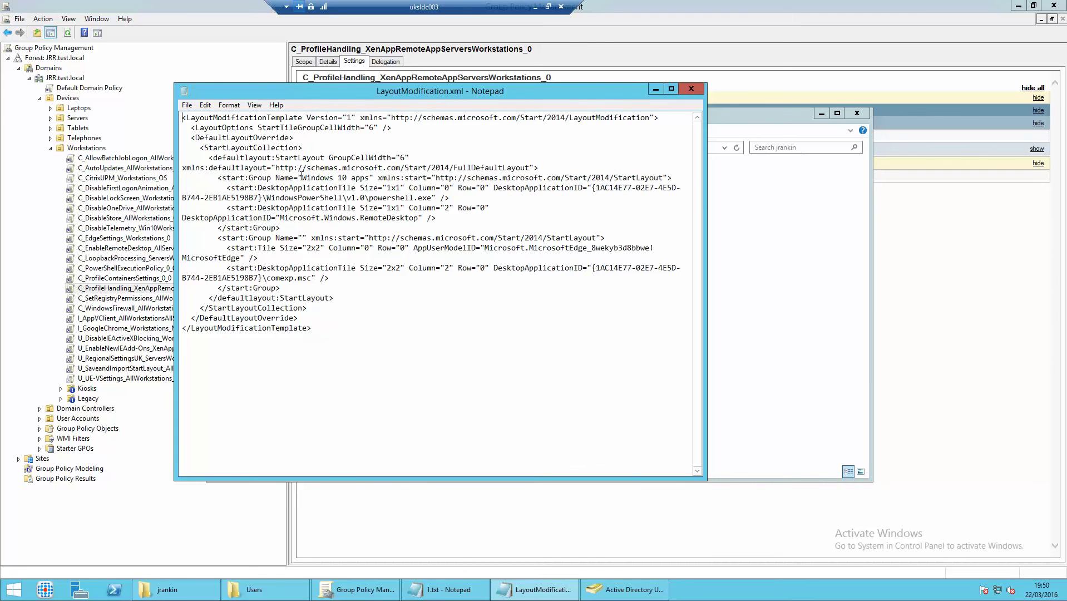
left_click_drag(303, 178, 366, 178)
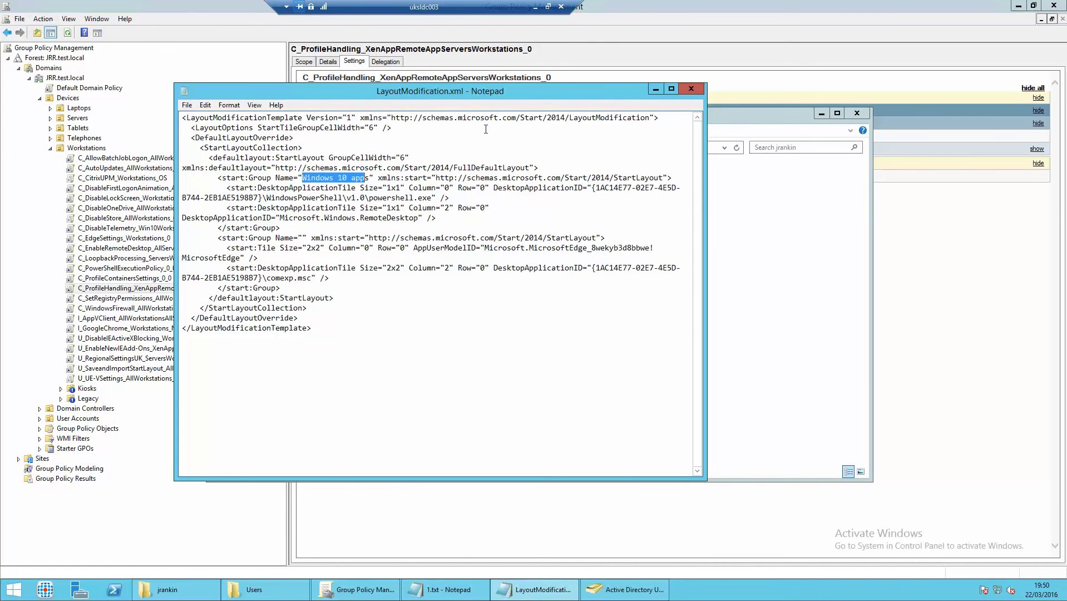
left_click(693, 89)
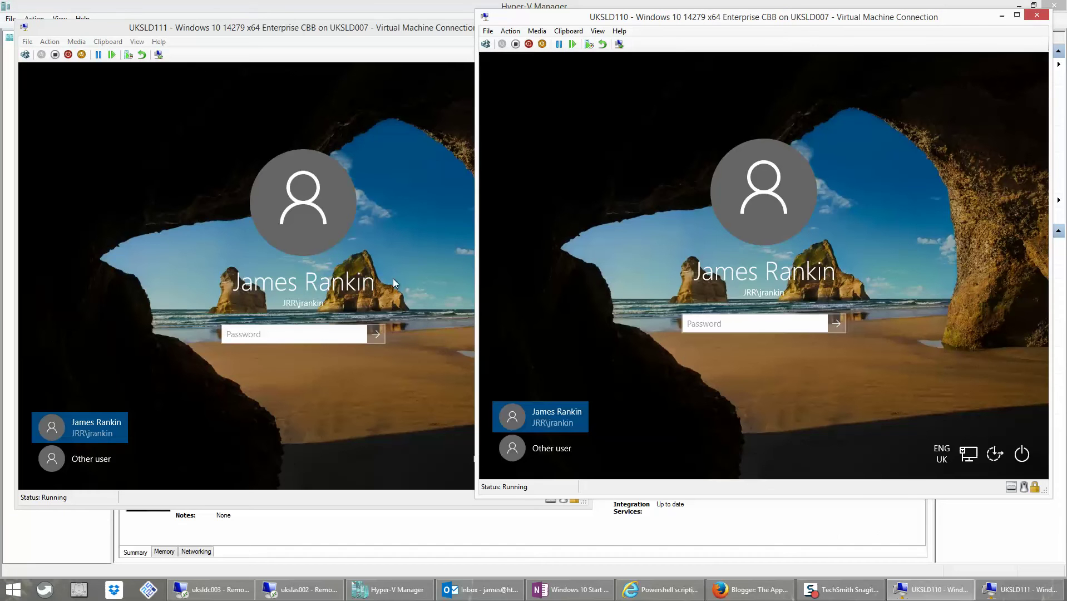
left_click(295, 329)
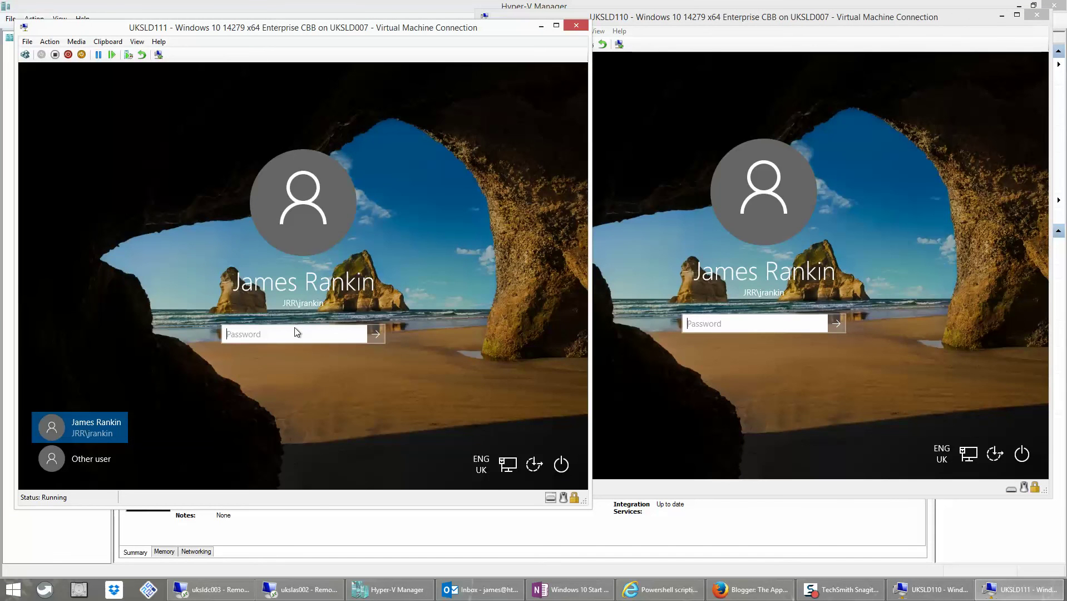
- Sign in to UKSLD111 with the account password and show its Start tiles
type("•••••••")
key("Return")
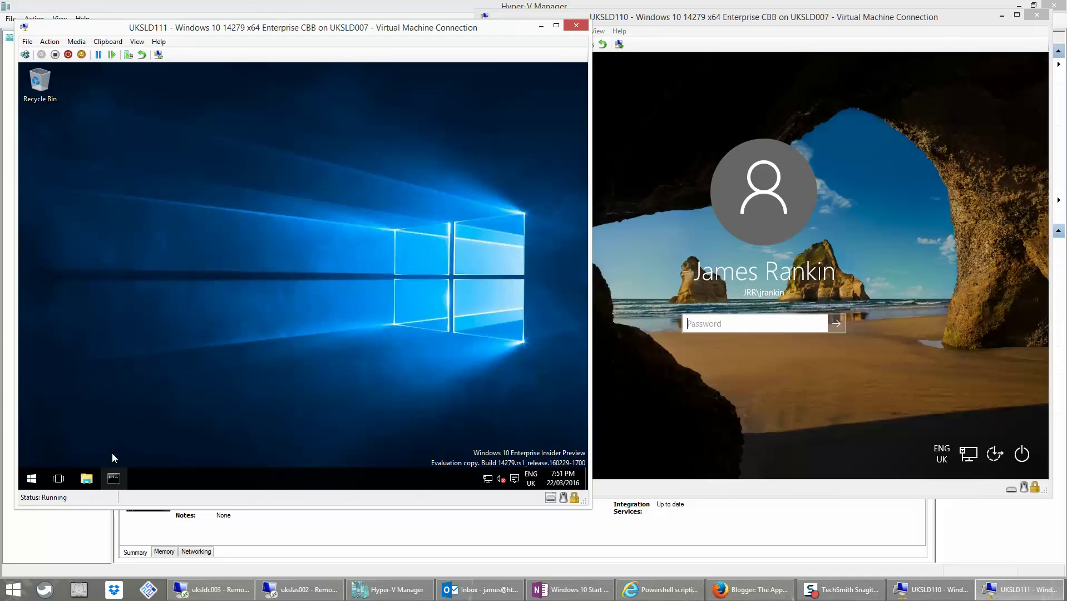
left_click(32, 479)
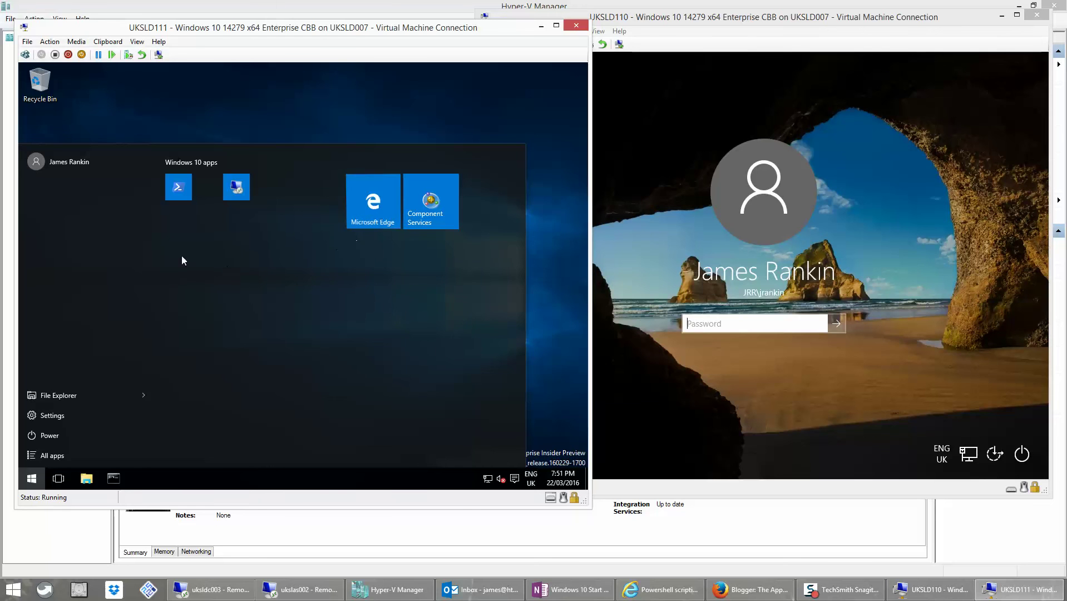
- Move the Edge and Component Services tiles into the Windows 10 apps group, then sign out of UKSLD111
left_click_drag(182, 259, 175, 231)
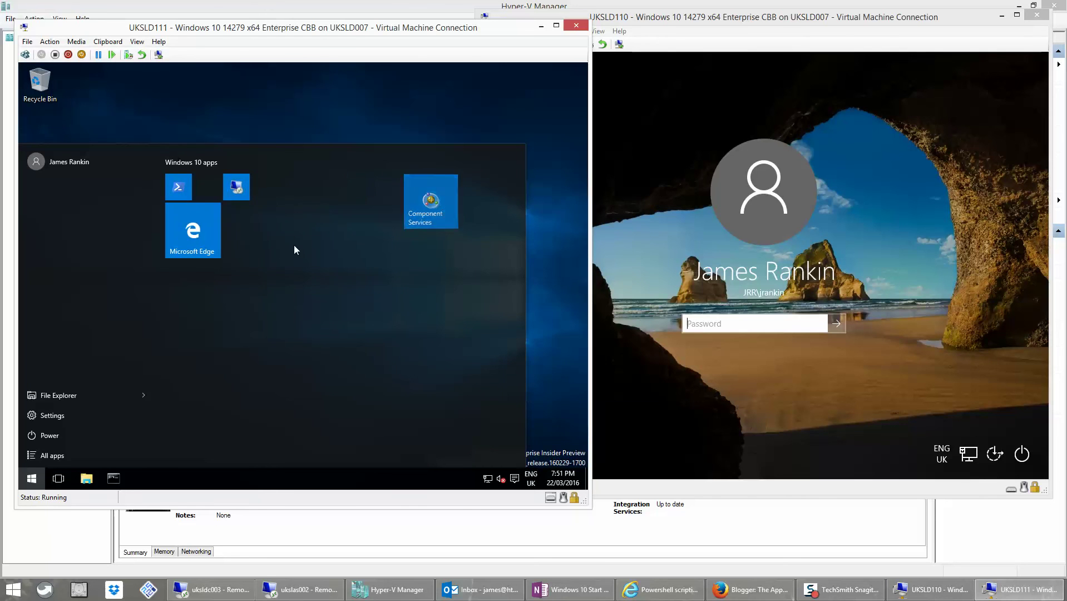
left_click_drag(431, 201, 255, 234)
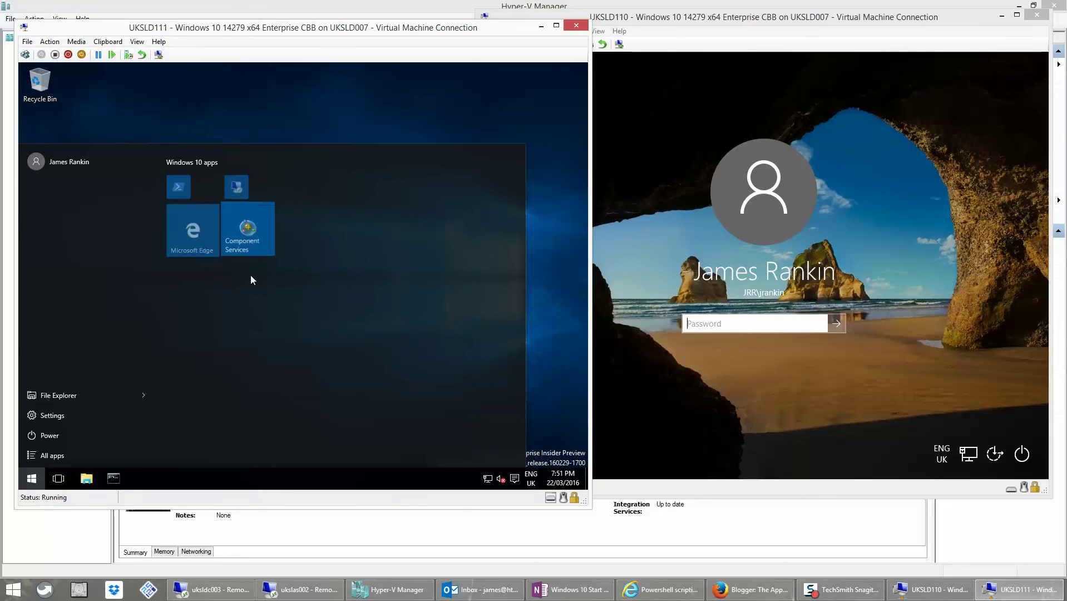
left_click(82, 165)
left_click(70, 223)
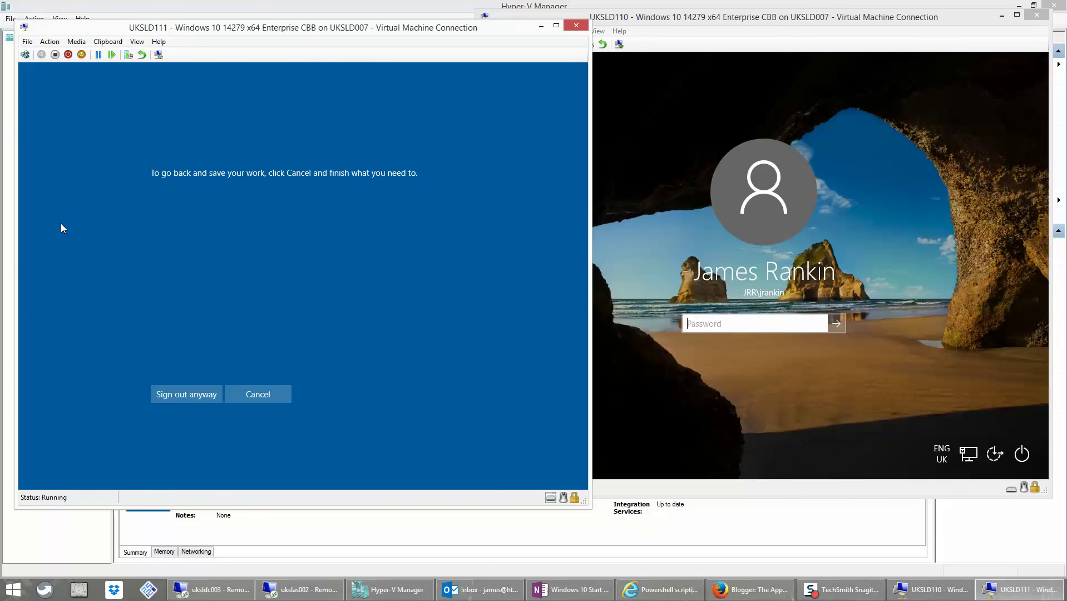
left_click(171, 397)
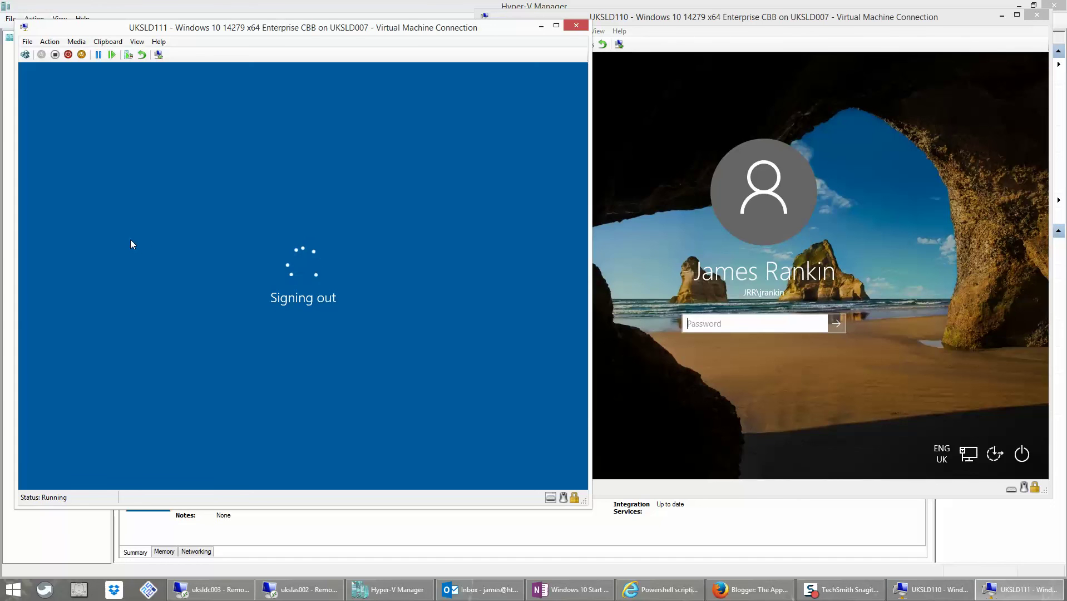
left_click(244, 589)
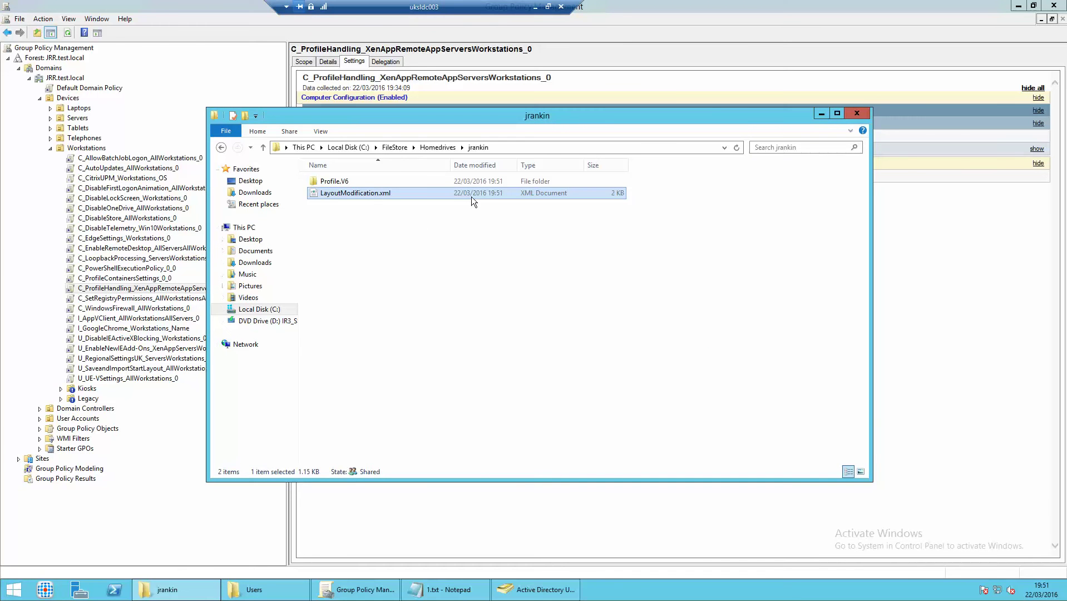
- Return to the VM windows and sign in to UKSLD110 with the account password
left_click(535, 6)
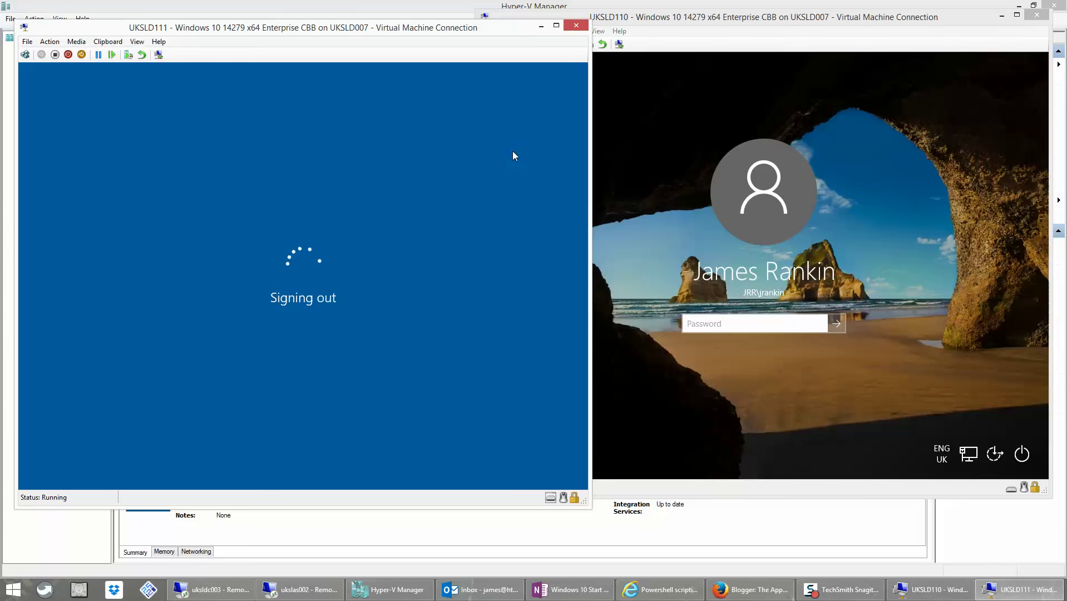
left_click(646, 37)
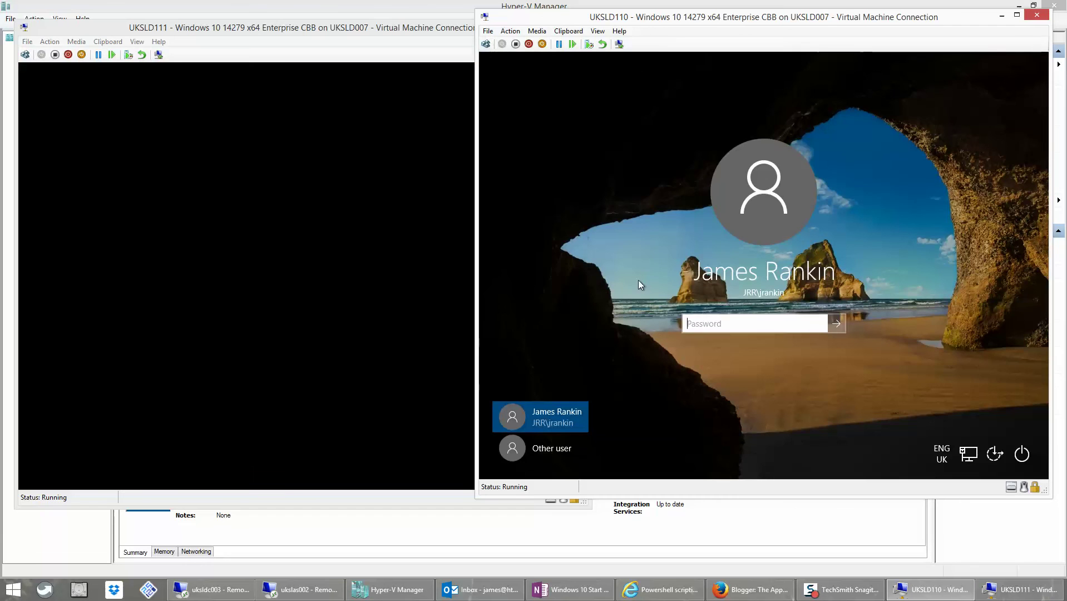
type("*********")
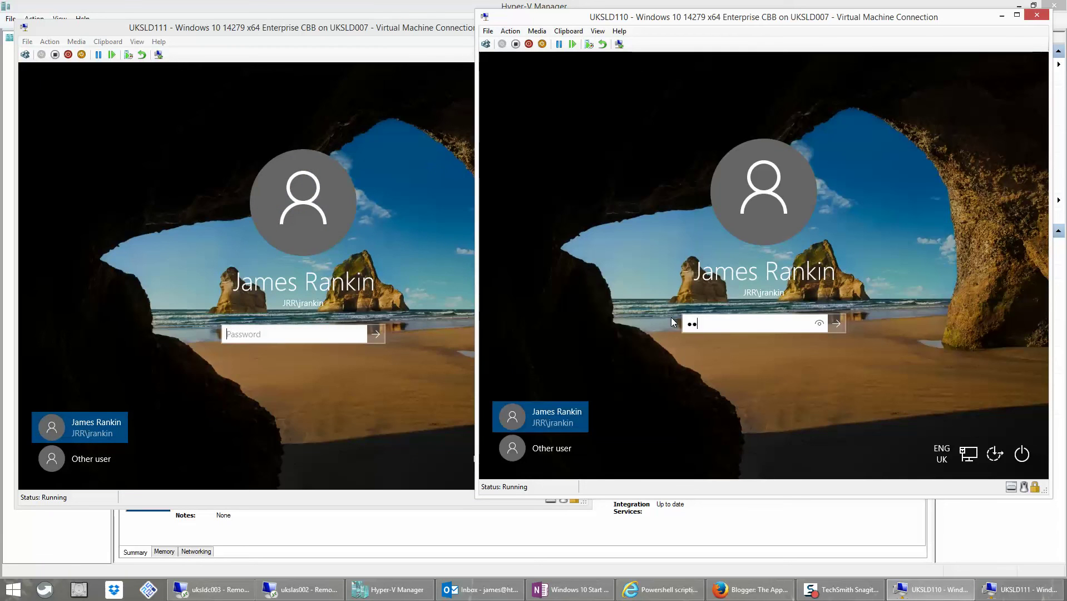
key("Return")
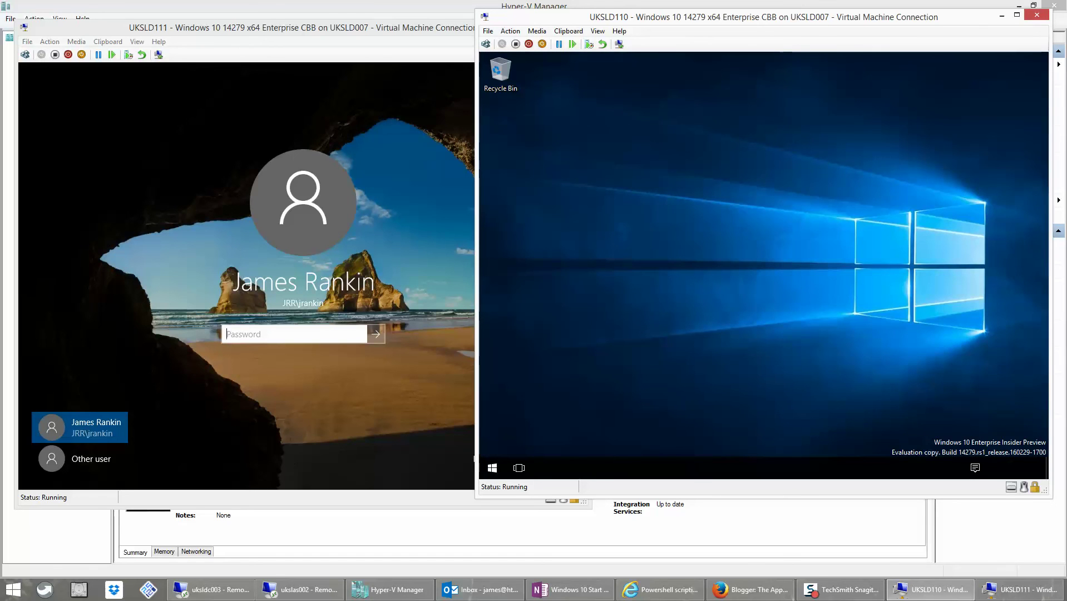
- Check that UKSLD110's Start shows the rearranged Windows 10 apps tile group, then shut it down
left_click(493, 468)
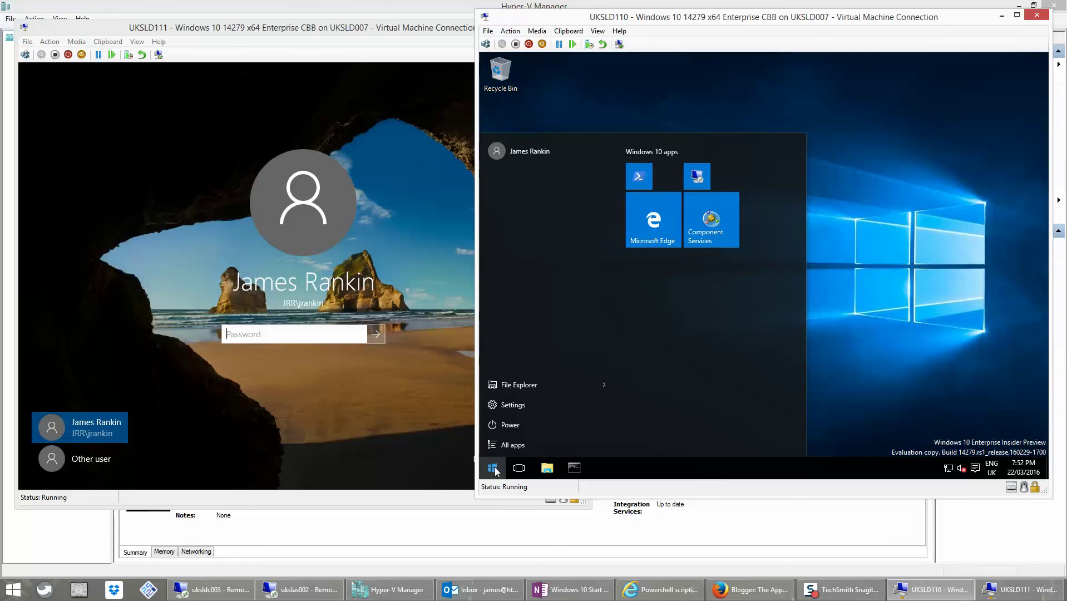
left_click(508, 426)
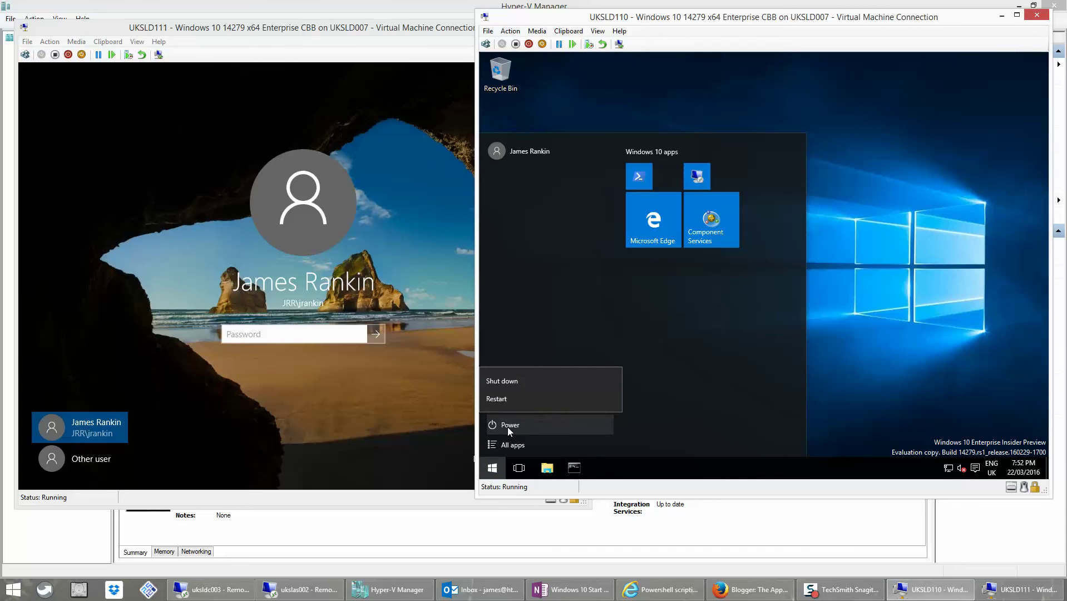
left_click(526, 380)
- Shut down UKSLD111 from its lock screen and confirm the forced shutdown despite open apps
left_click(186, 352)
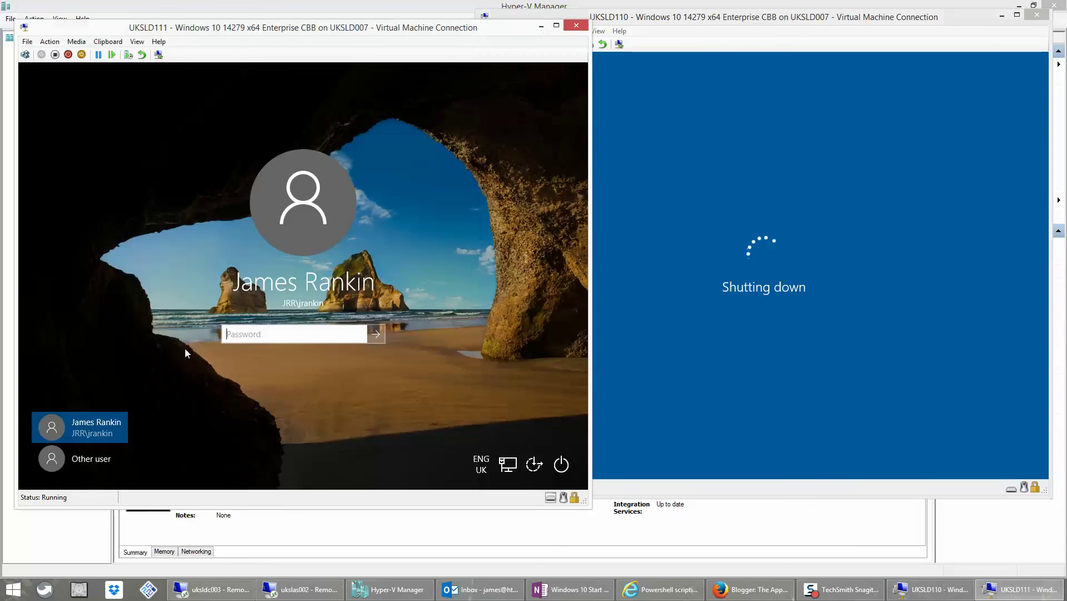
left_click(562, 464)
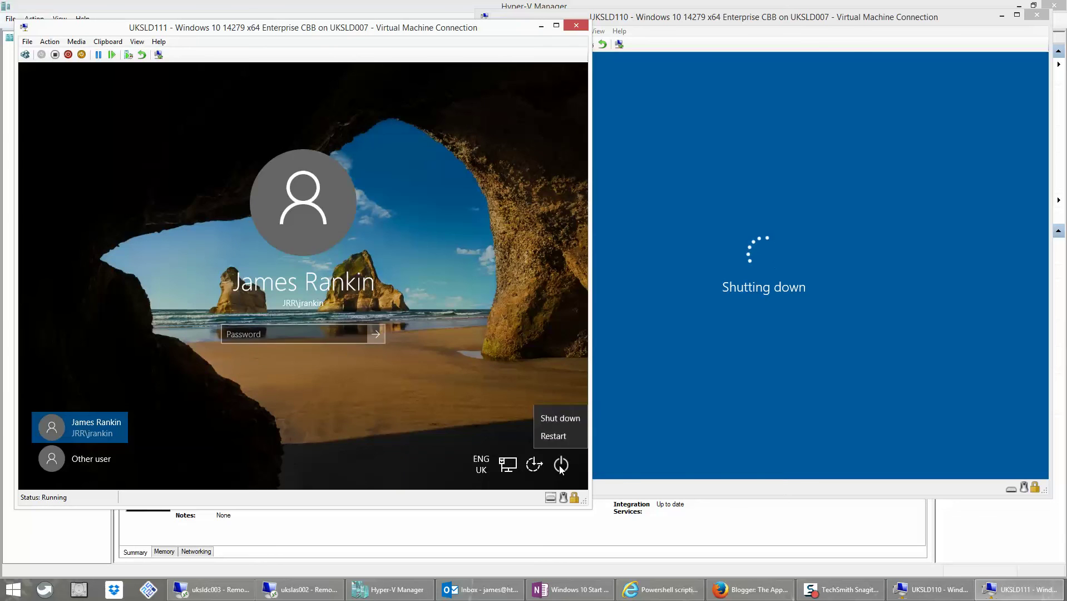
left_click(564, 415)
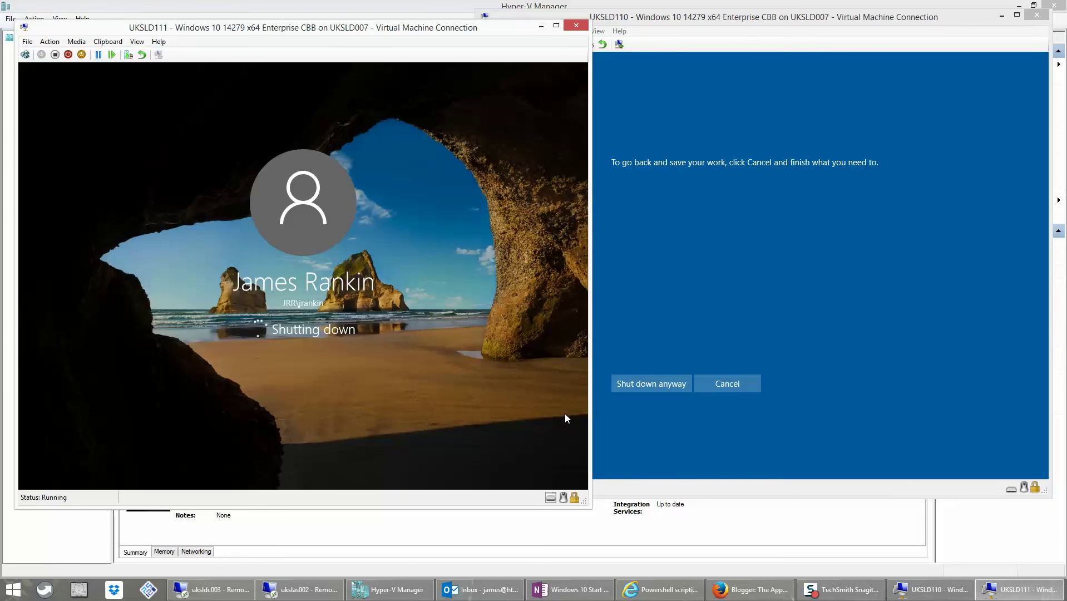
left_click(648, 386)
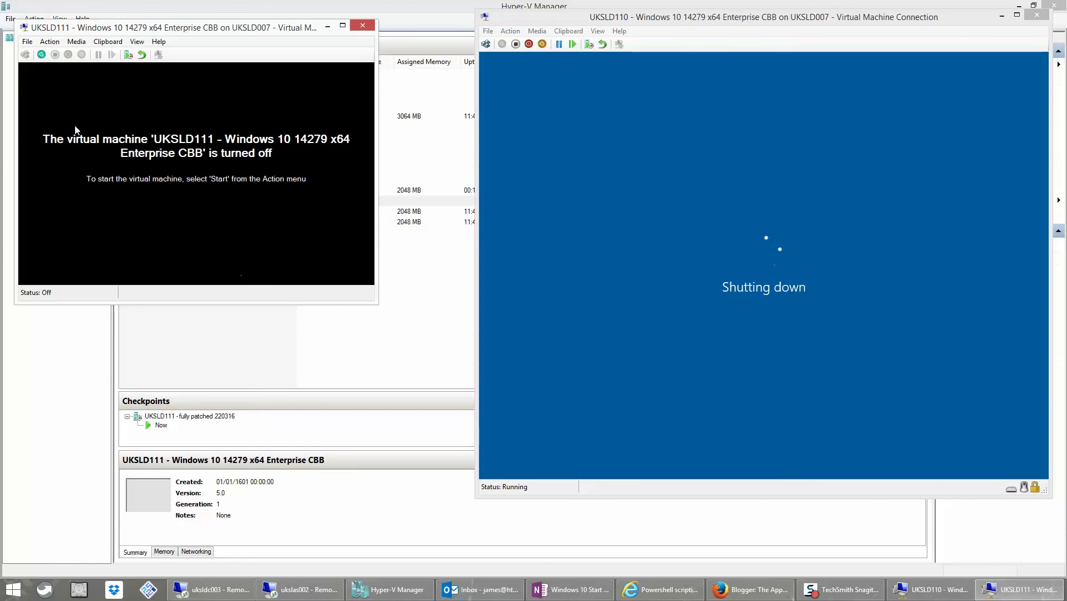
- Open export-startlayout-failure.png from This PC, zoom in to read the Export-StartLayout error, then close it
left_click(12, 591)
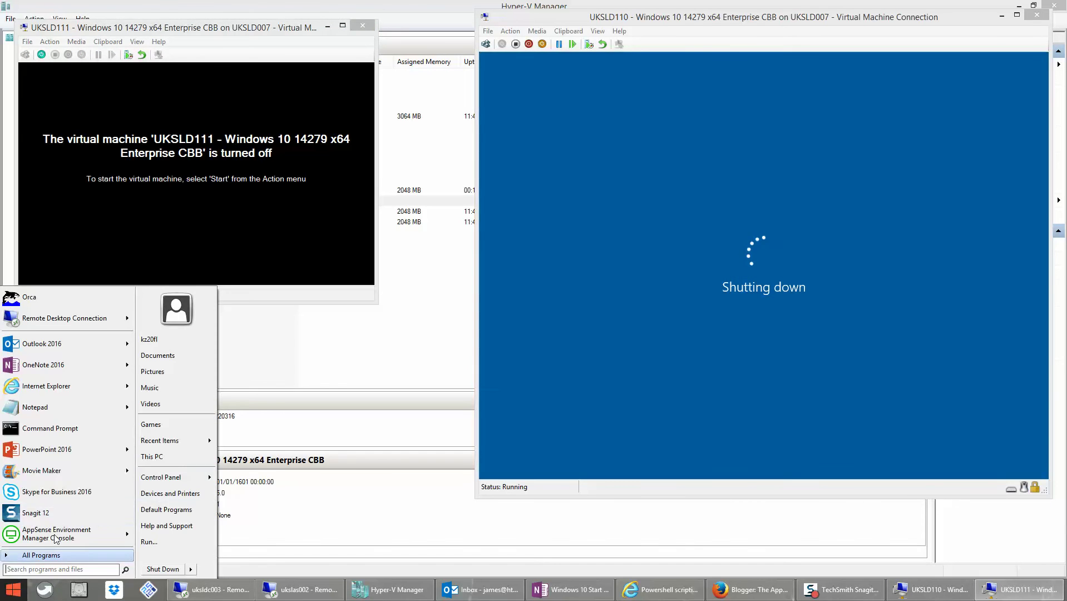
left_click(177, 459)
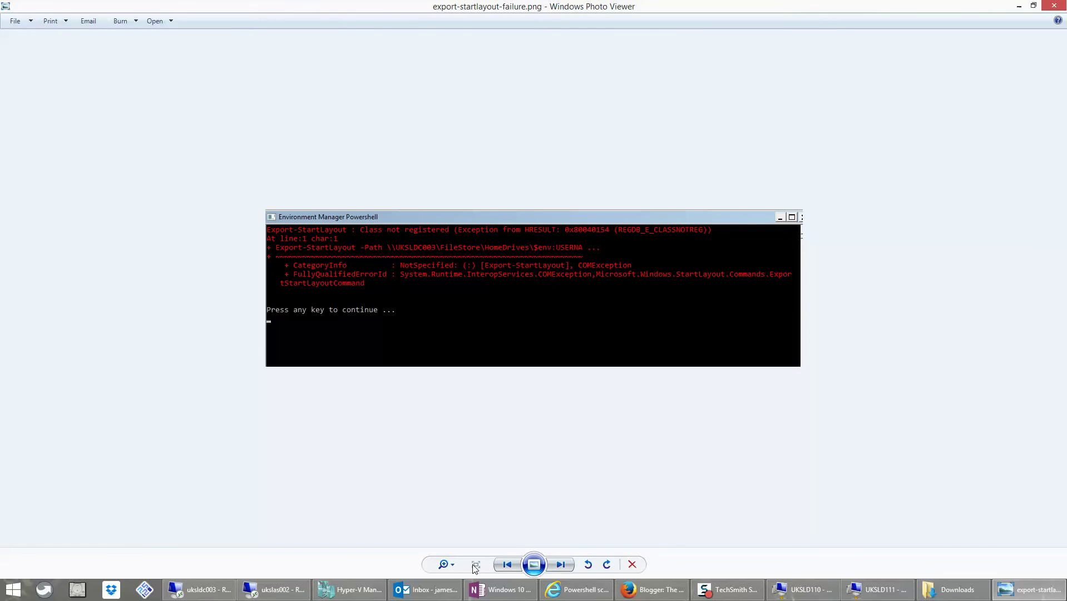
left_click_drag(448, 565, 449, 557)
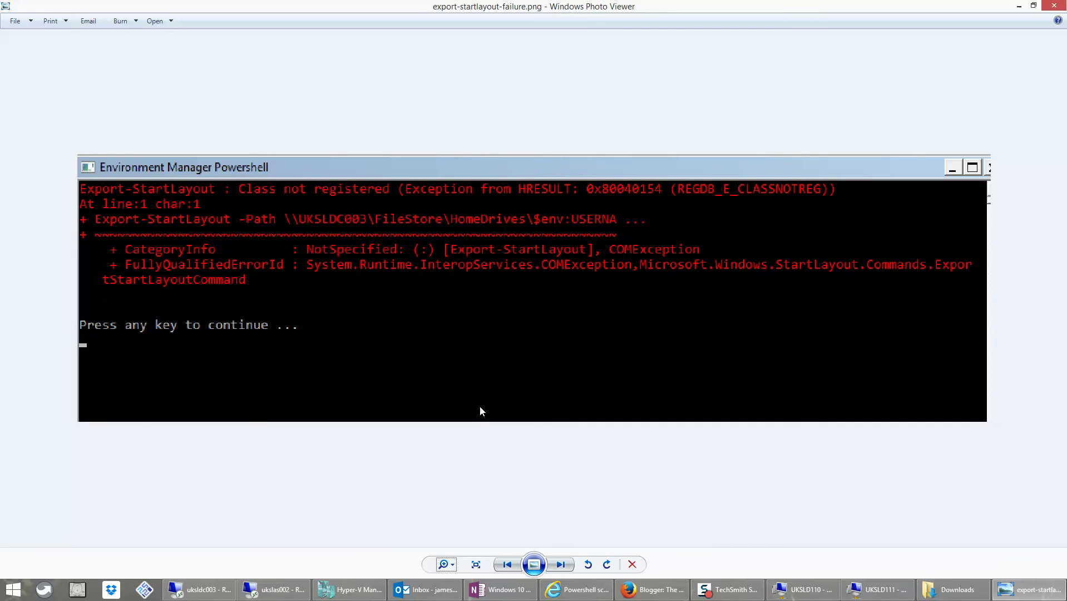
left_click(1057, 6)
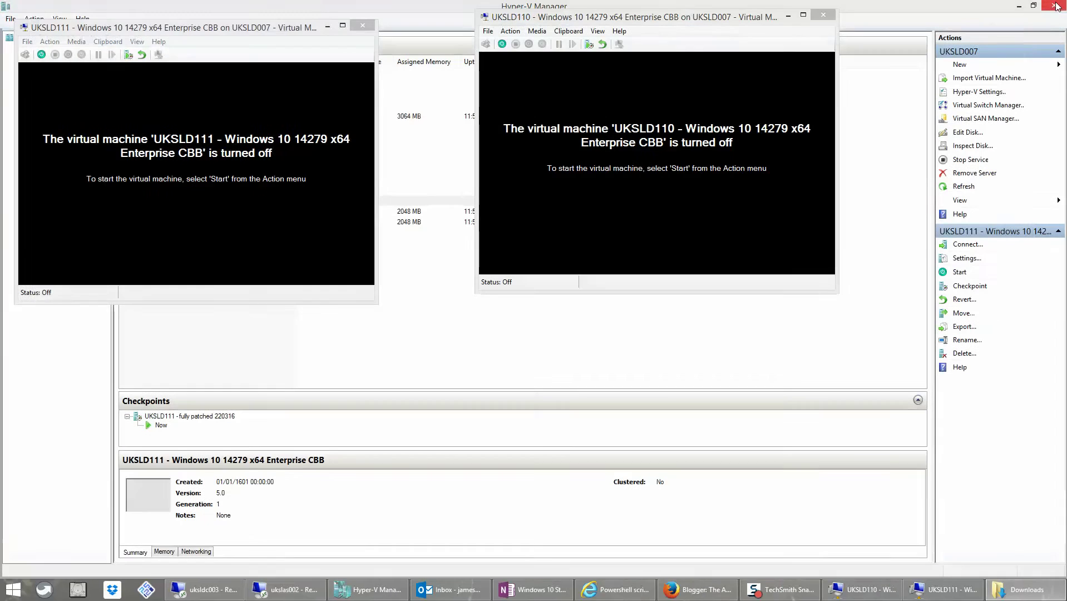
- Close the UKSLD111 and UKSLD110 Virtual Machine Connection windows
left_click(366, 28)
left_click(815, 18)
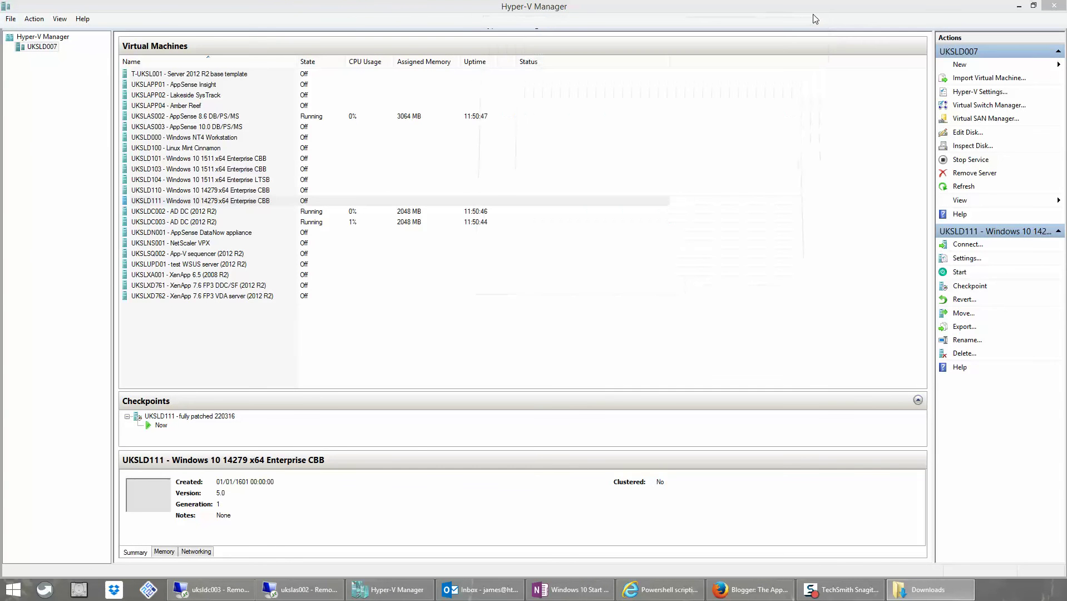